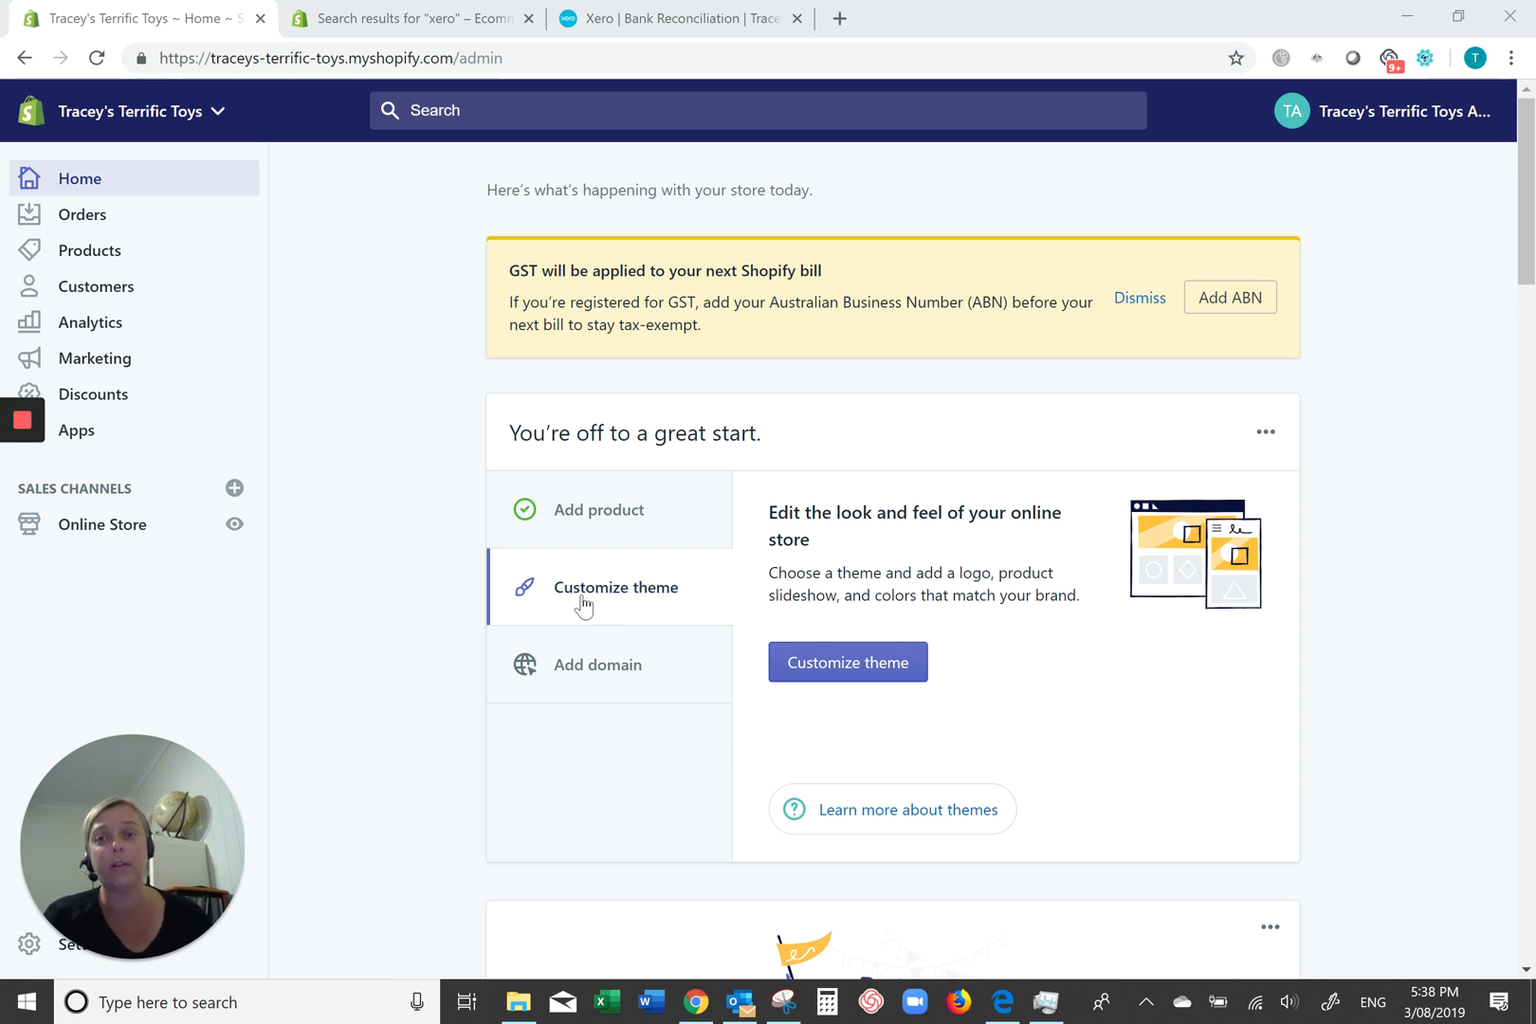
- Switch to the Xero app search results and scroll through the listing
left_click(397, 25)
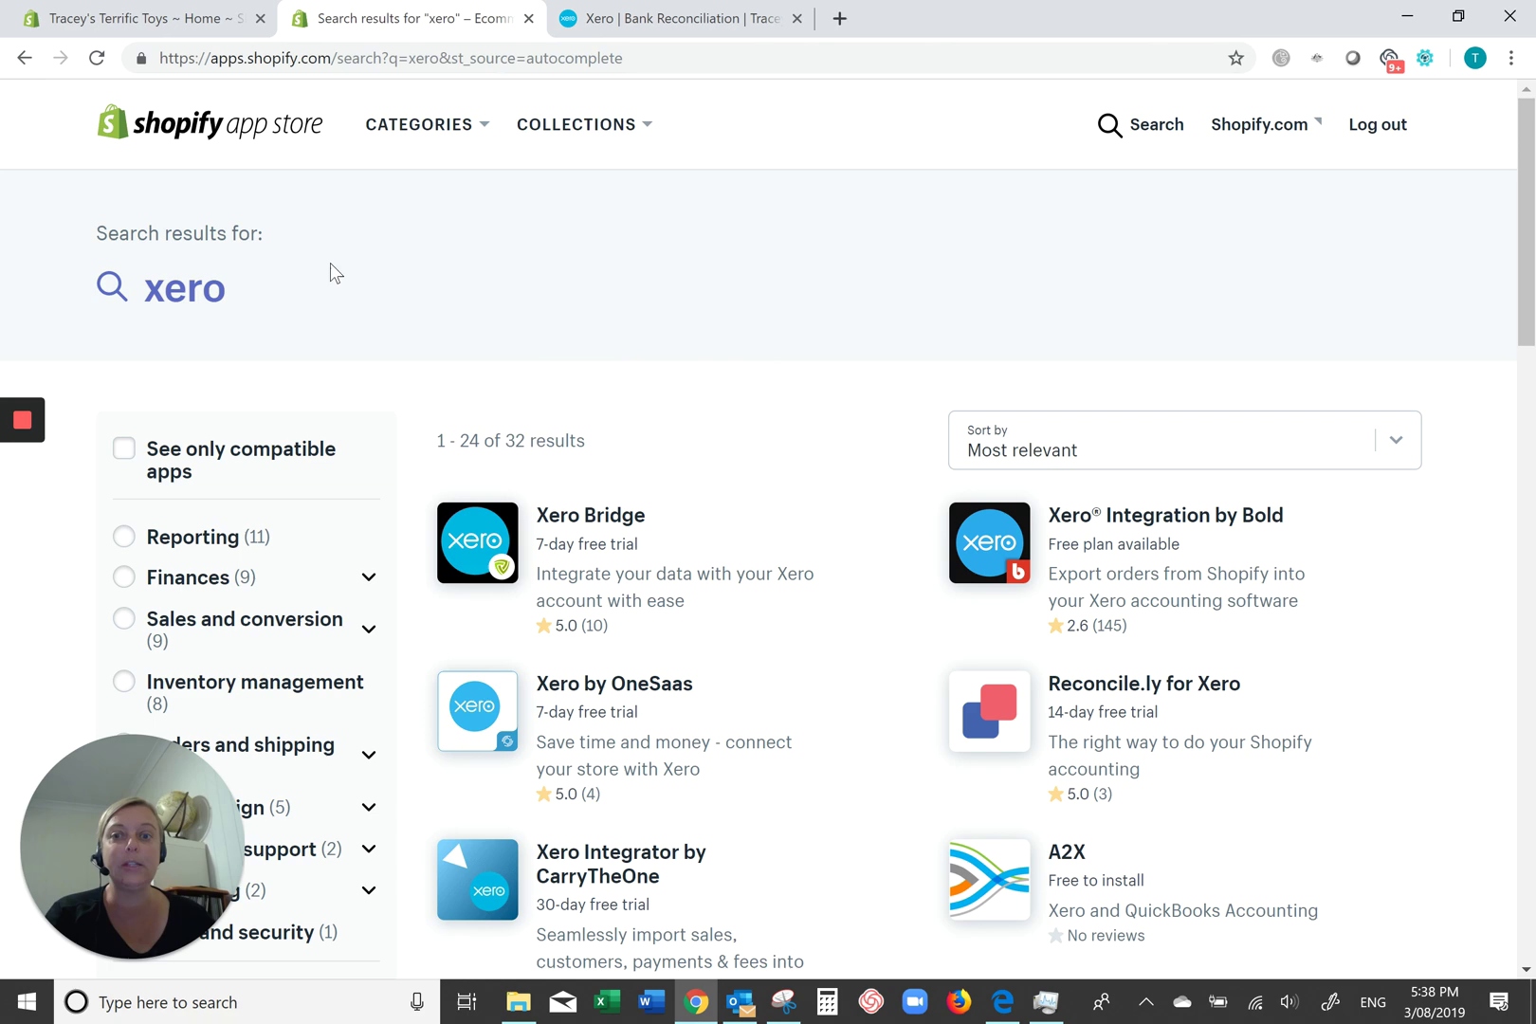
scroll(727, 549, "down", 1)
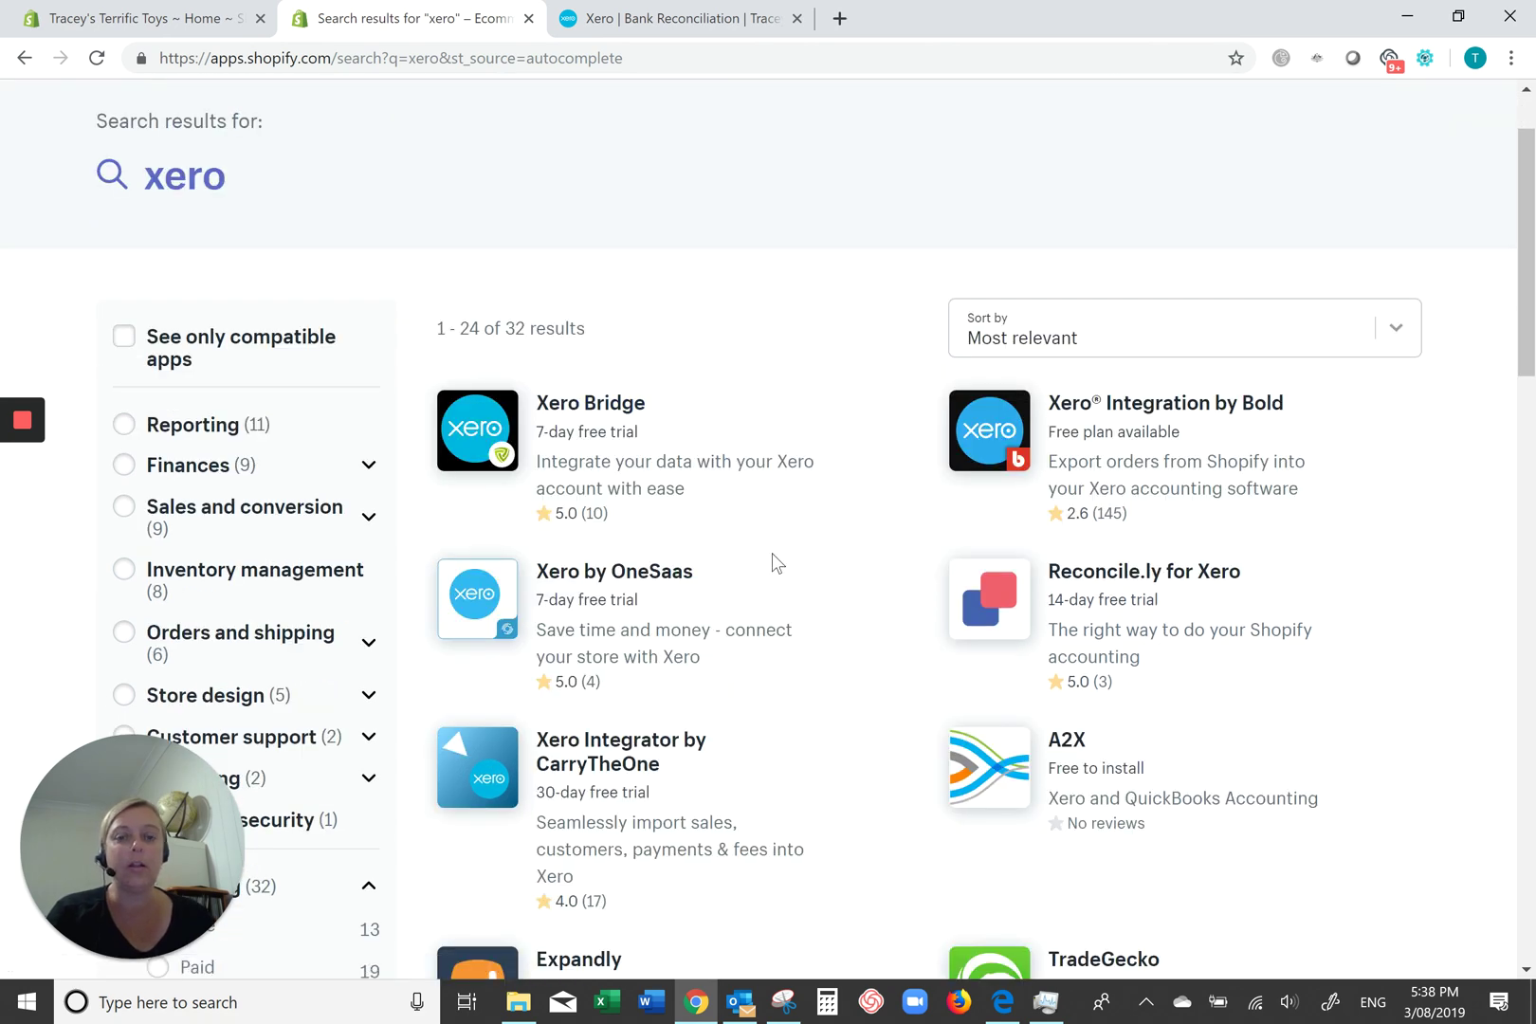
scroll(784, 693, "down", 1)
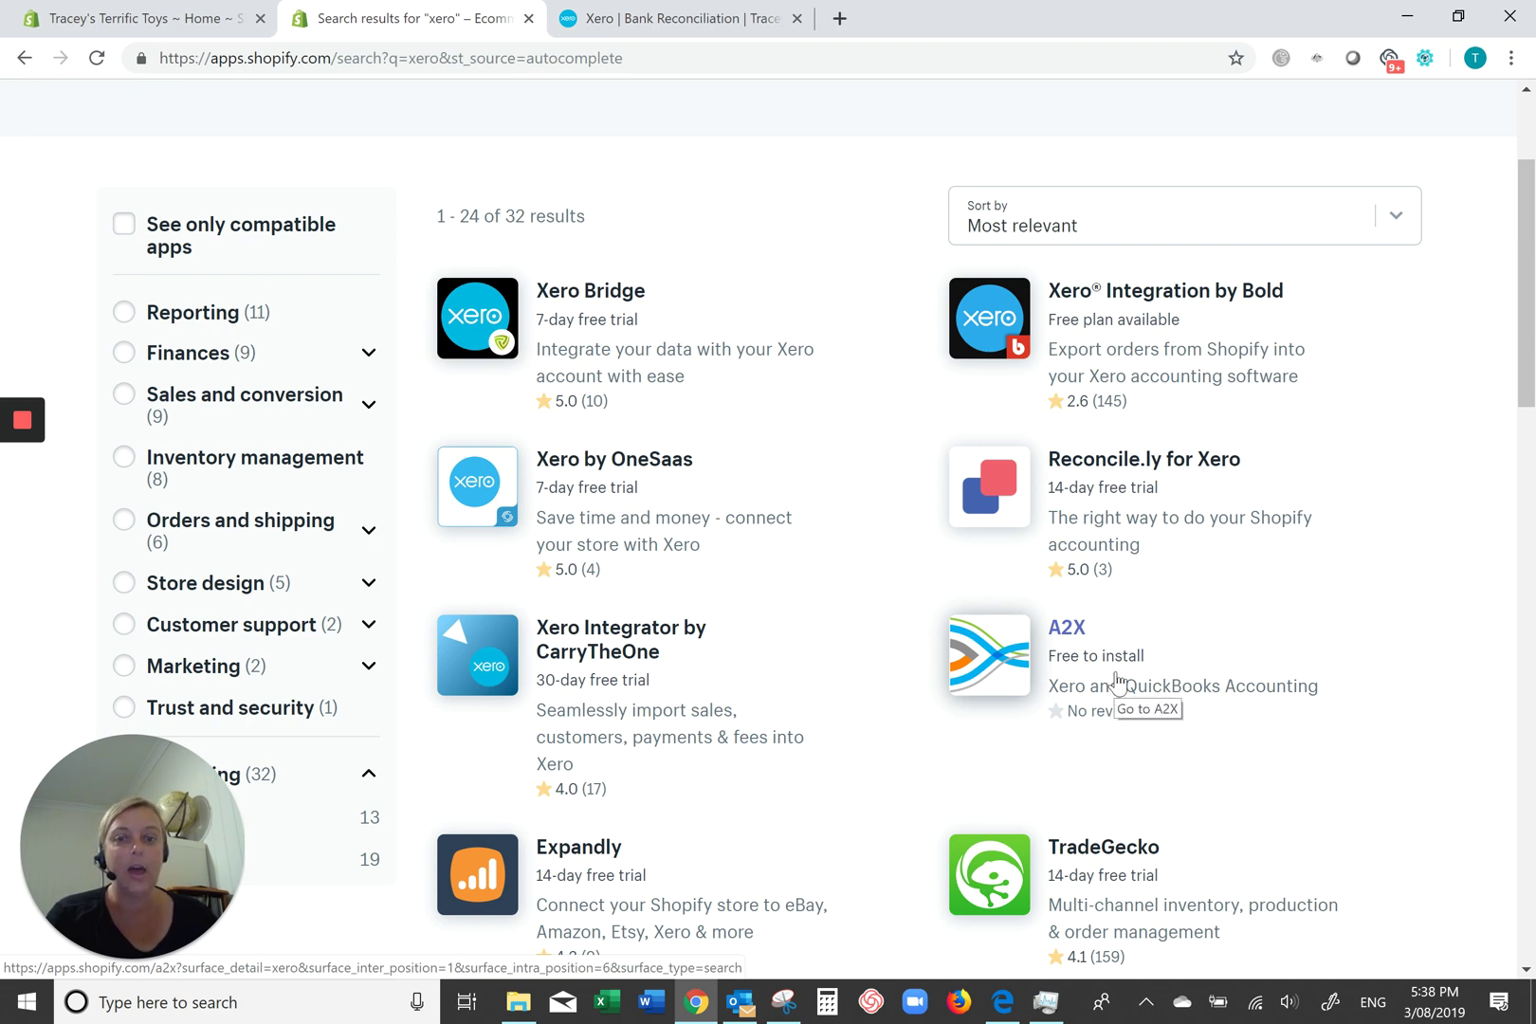
scroll(1117, 681, "down", 5)
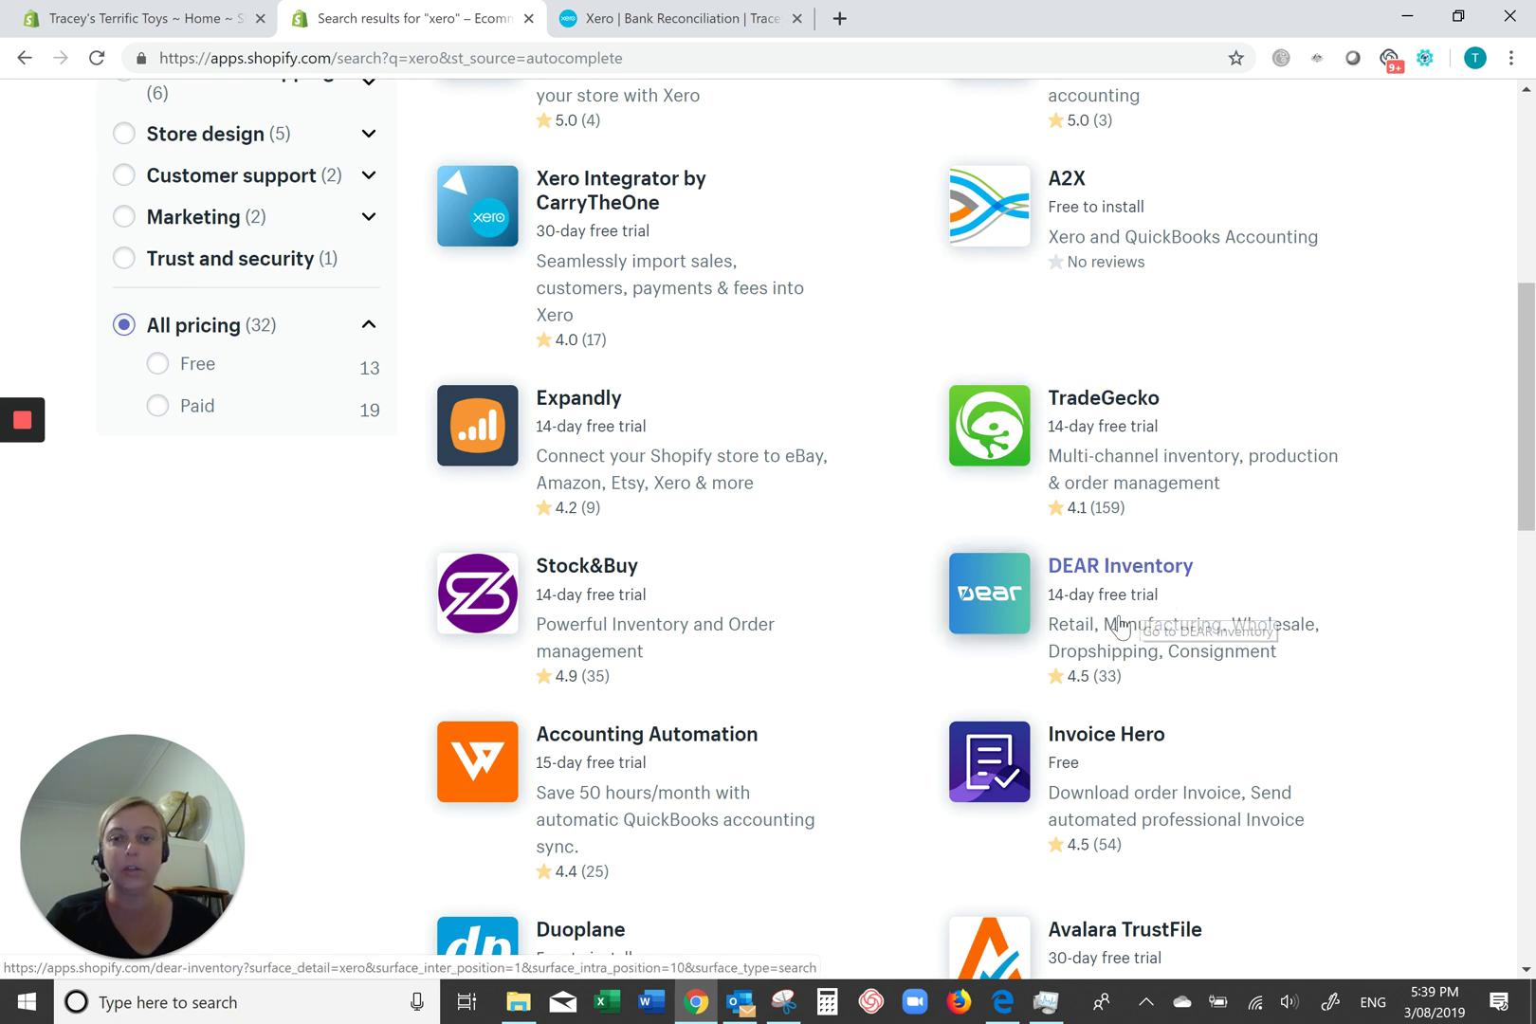
scroll(1116, 631, "up", 3)
scroll(1116, 631, "up", 5)
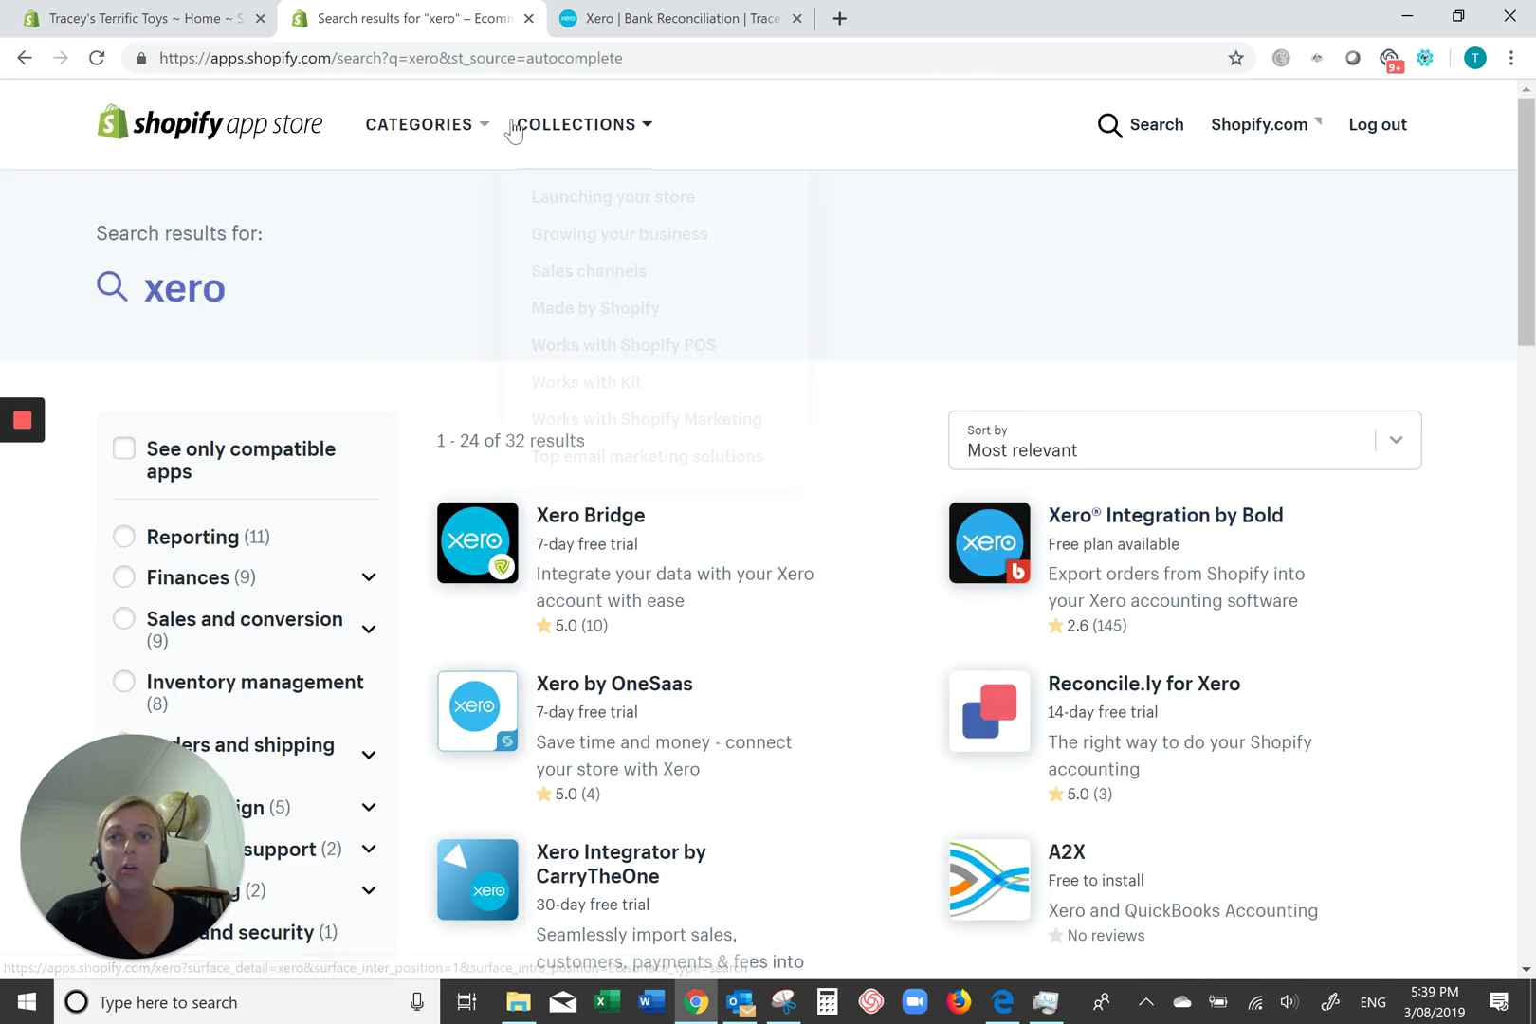
- Open the month-to-date Finances summary report and drill into the Credit Card payments total
left_click(203, 21)
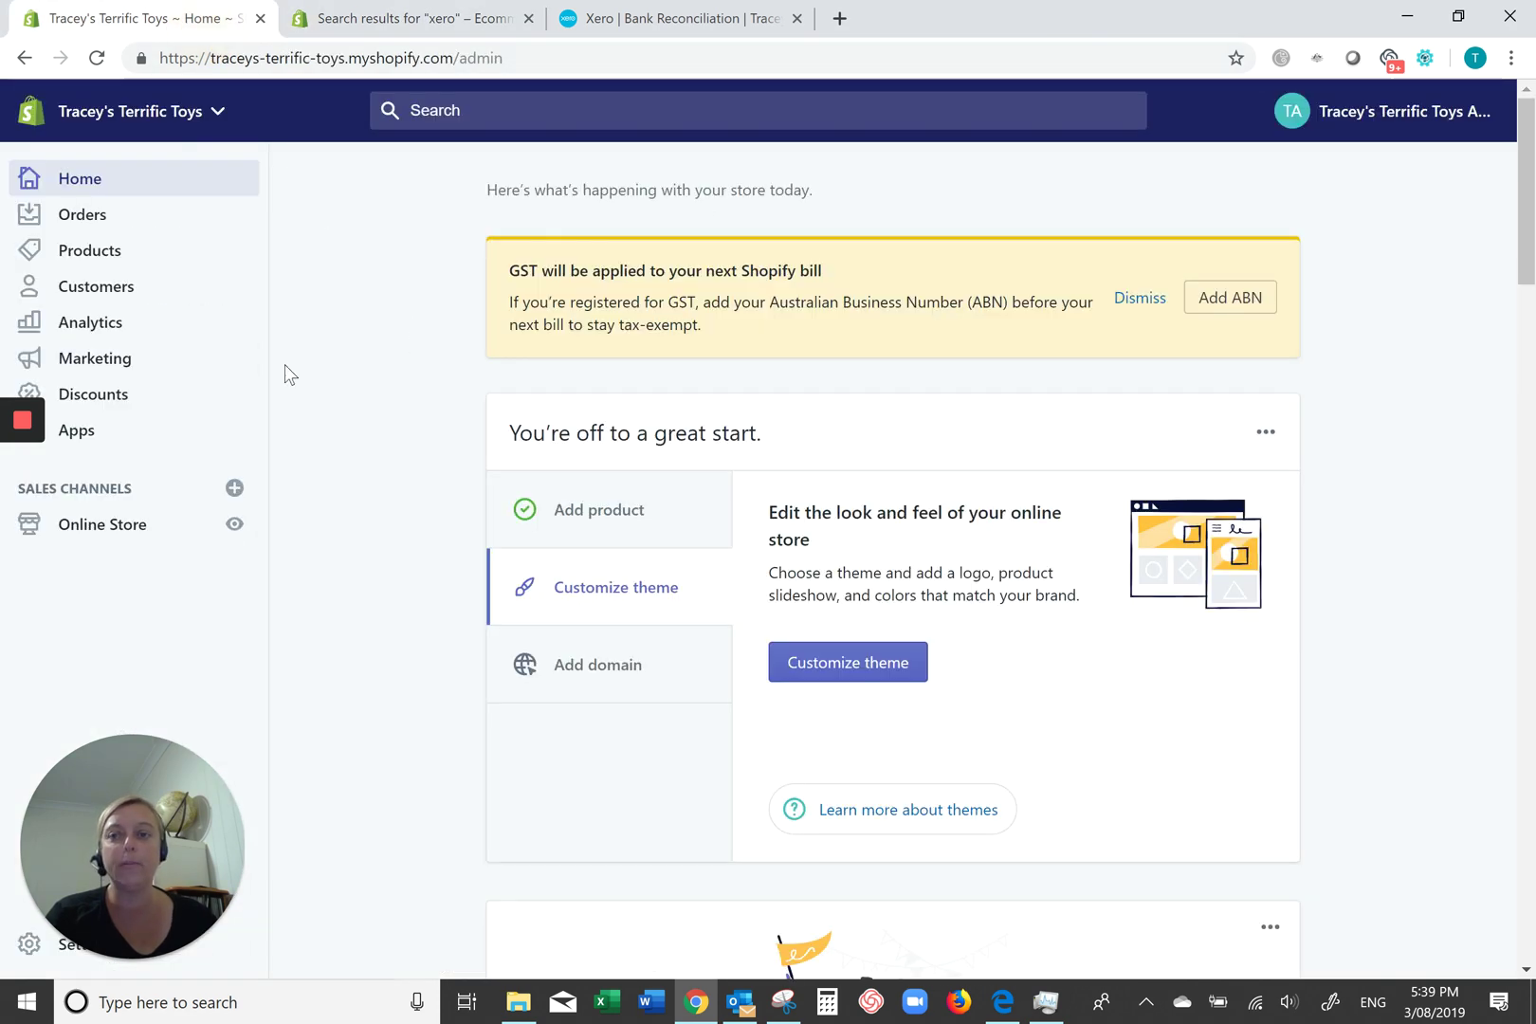
left_click(91, 217)
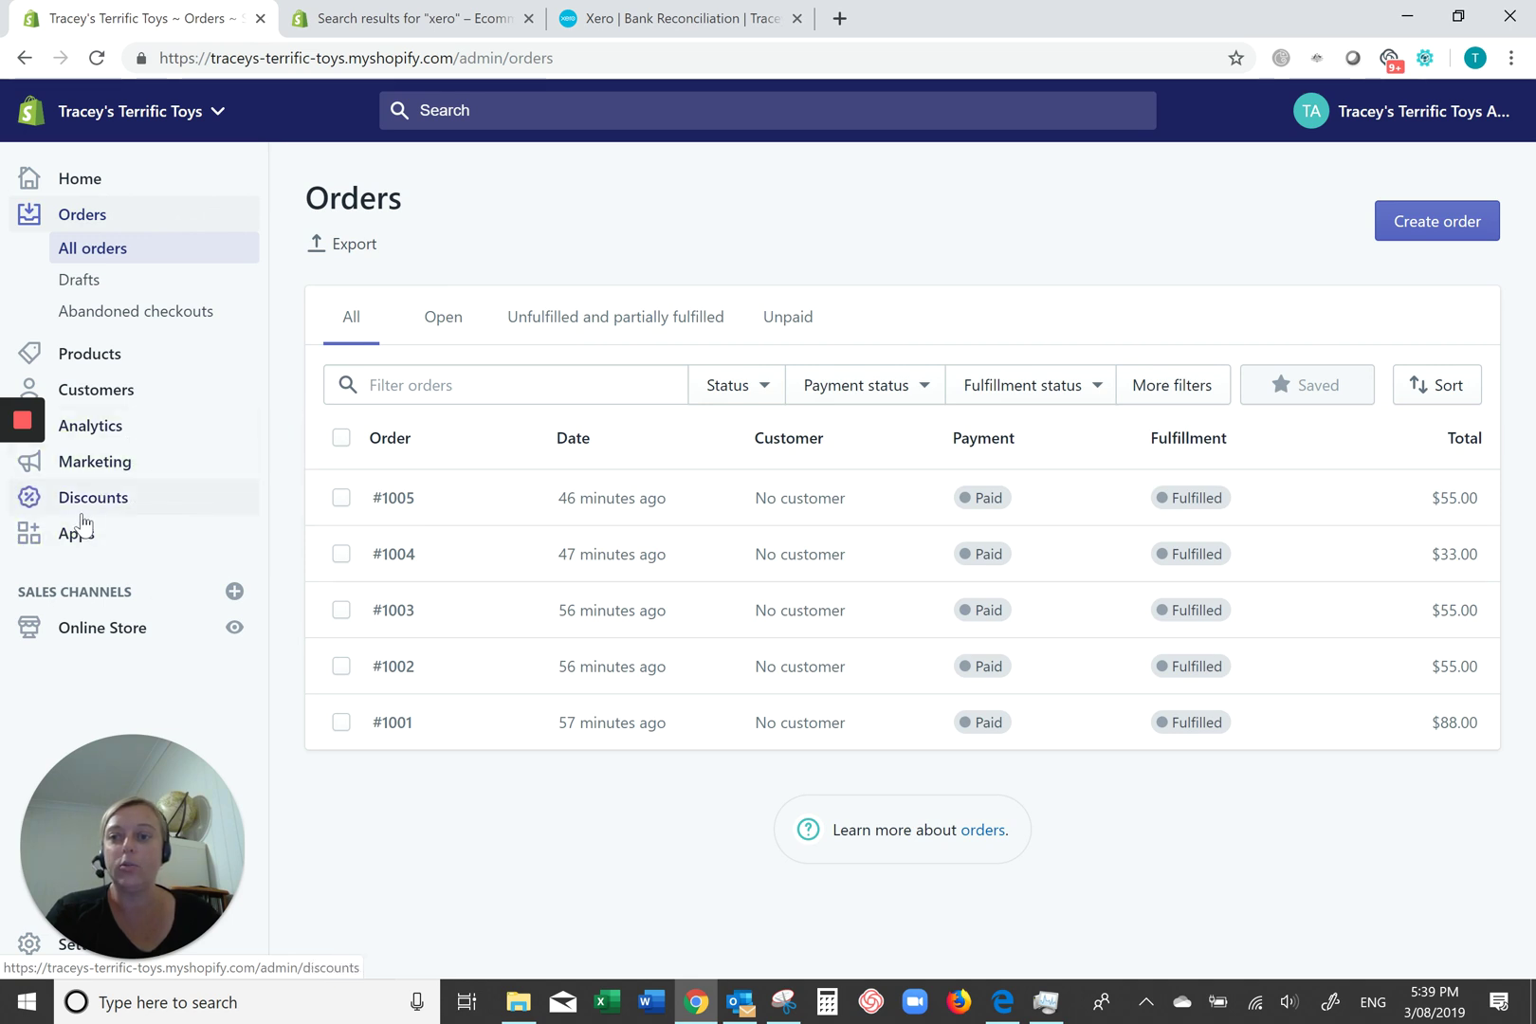
left_click(91, 427)
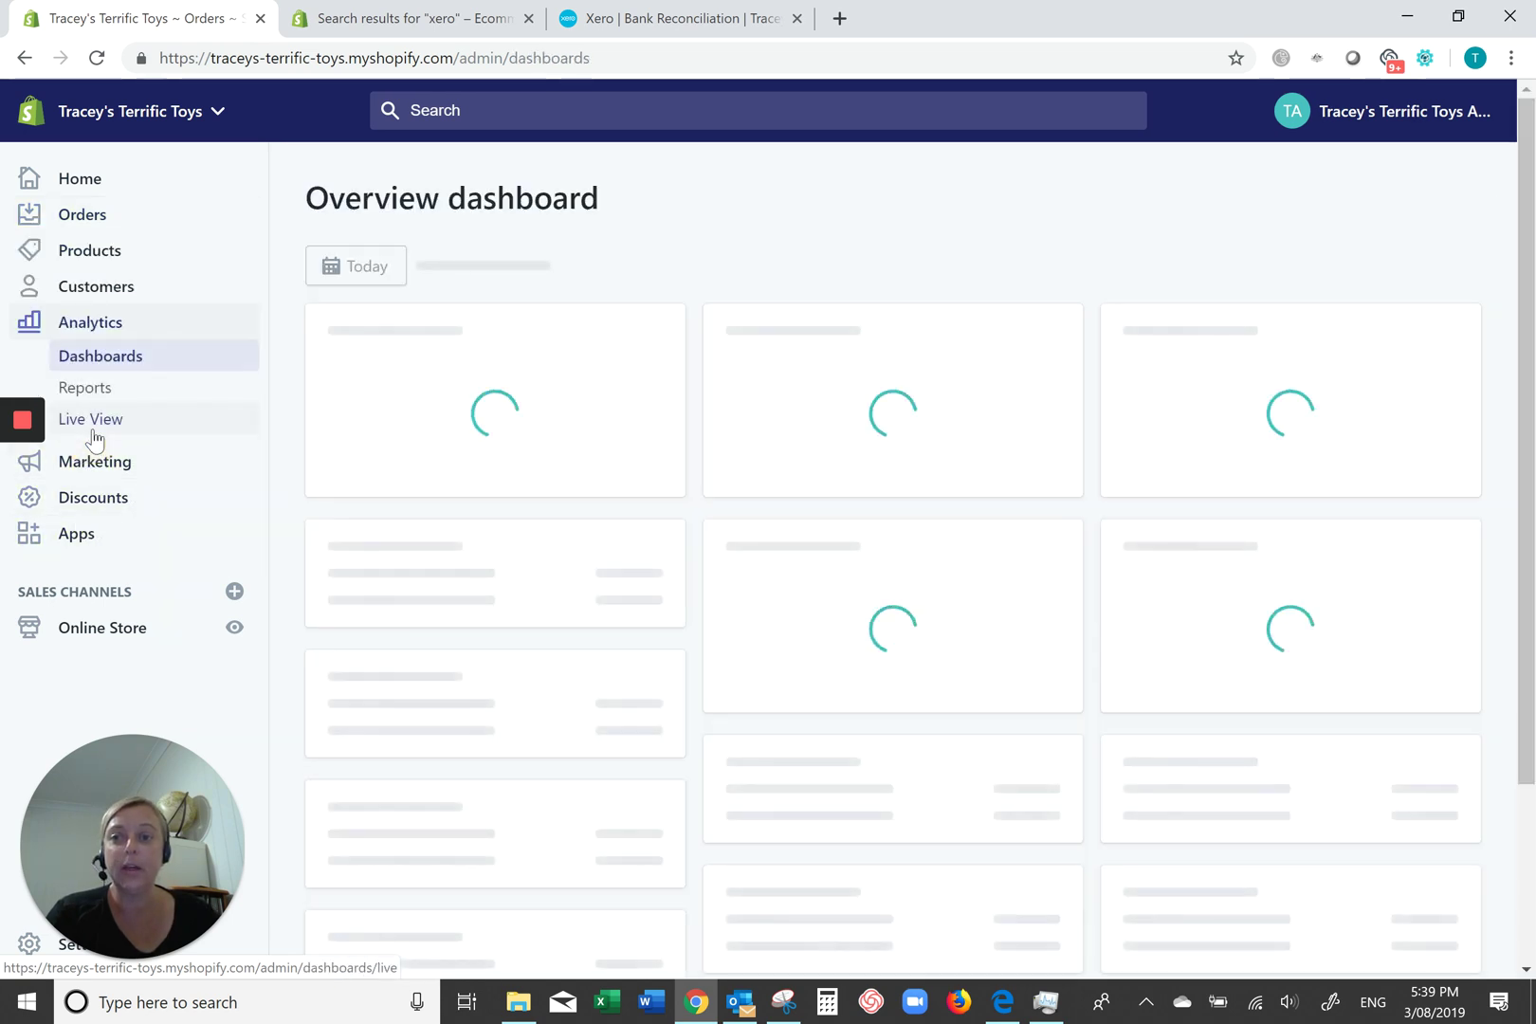
left_click(94, 390)
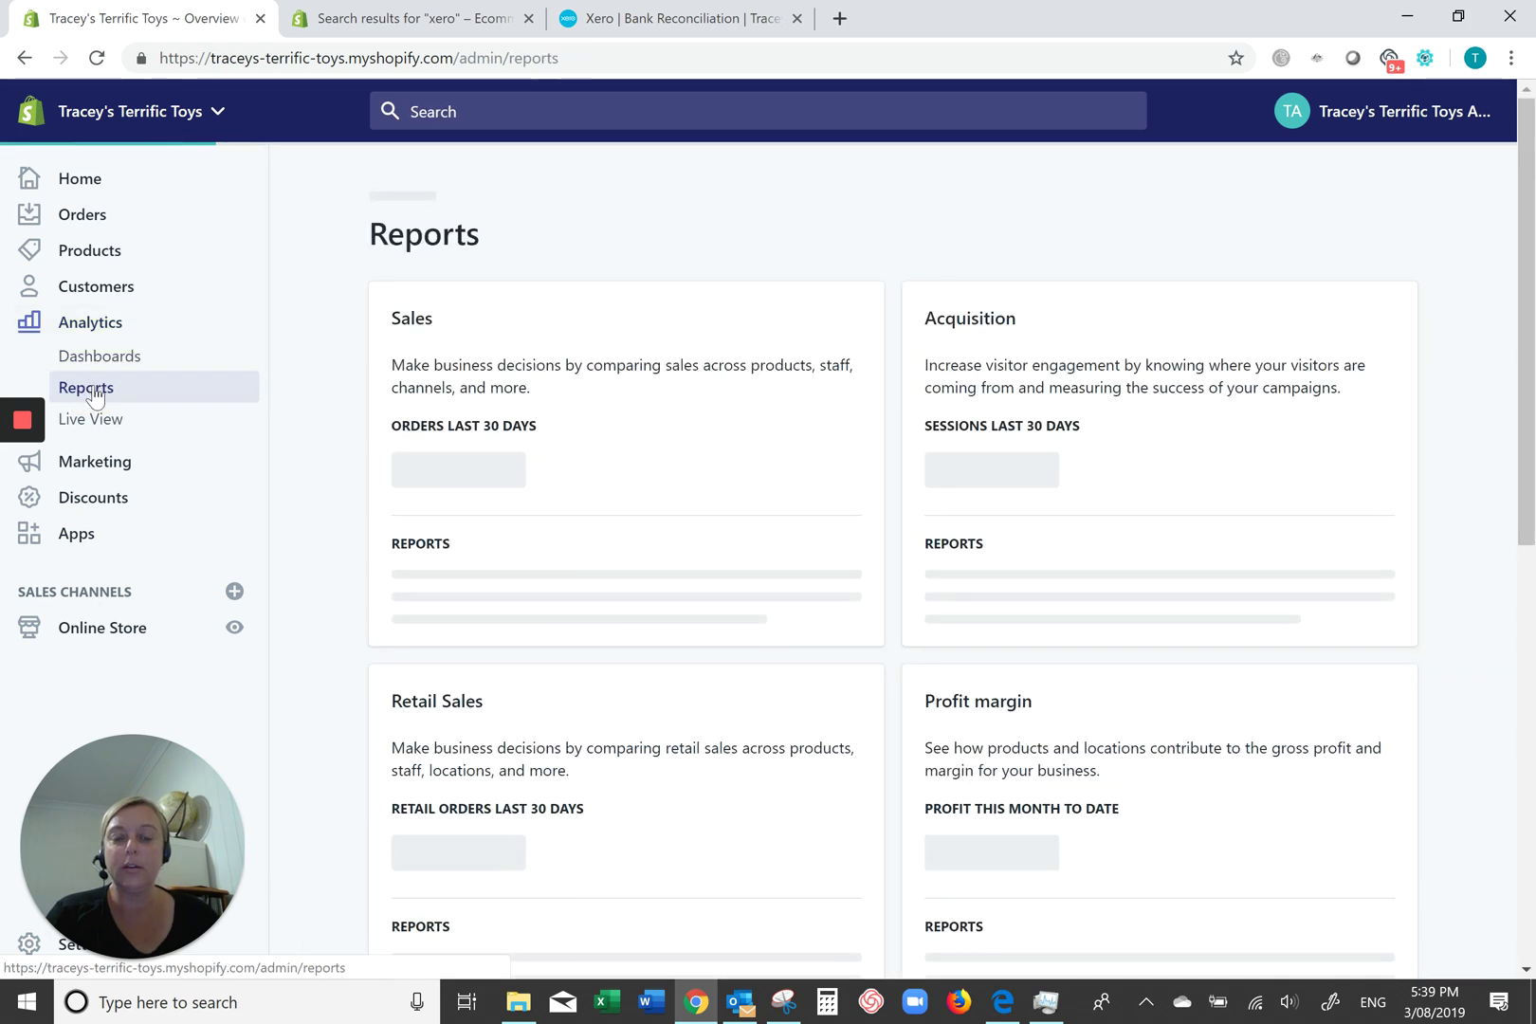
scroll(508, 539, "down", 9)
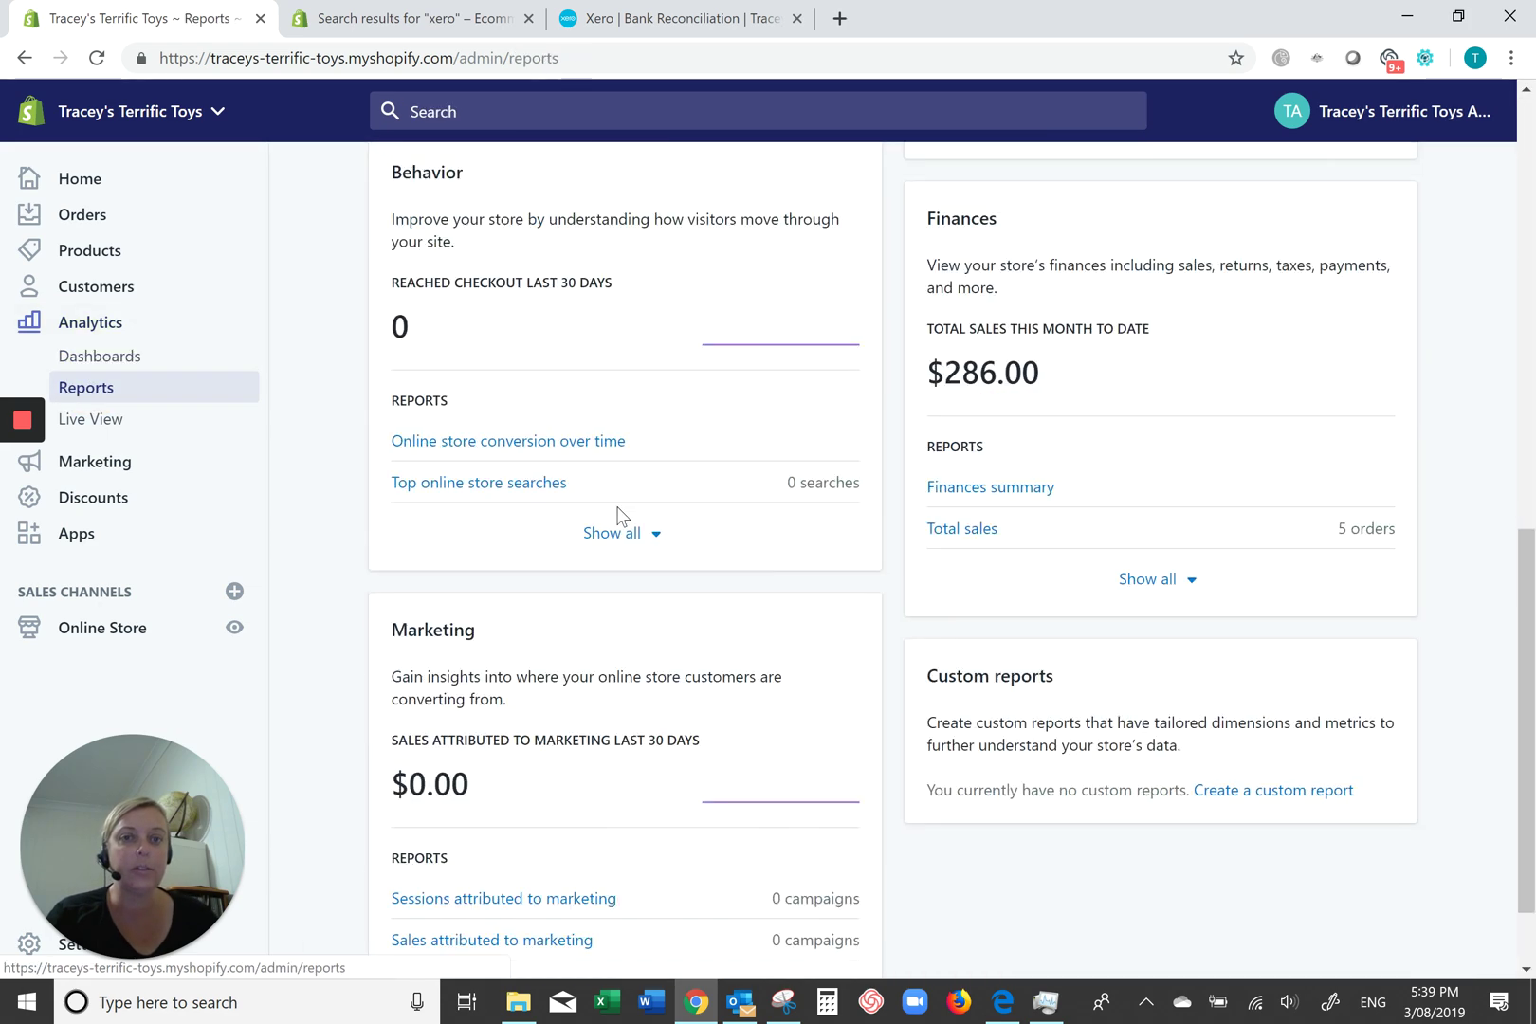
left_click(953, 489)
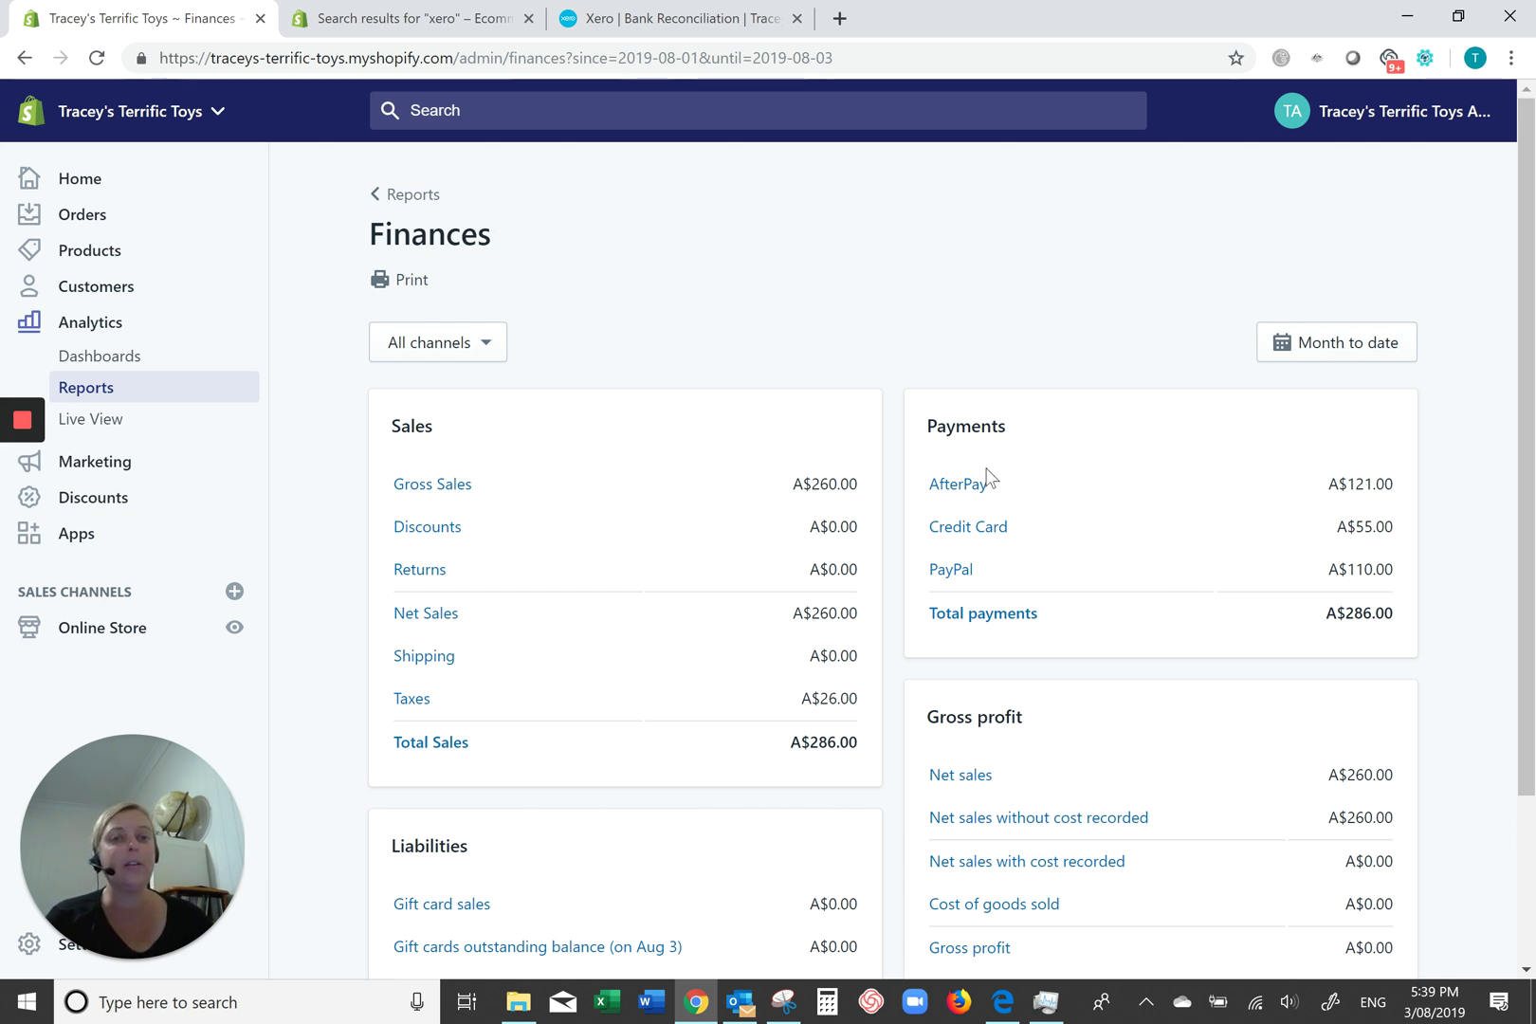
left_click(982, 528)
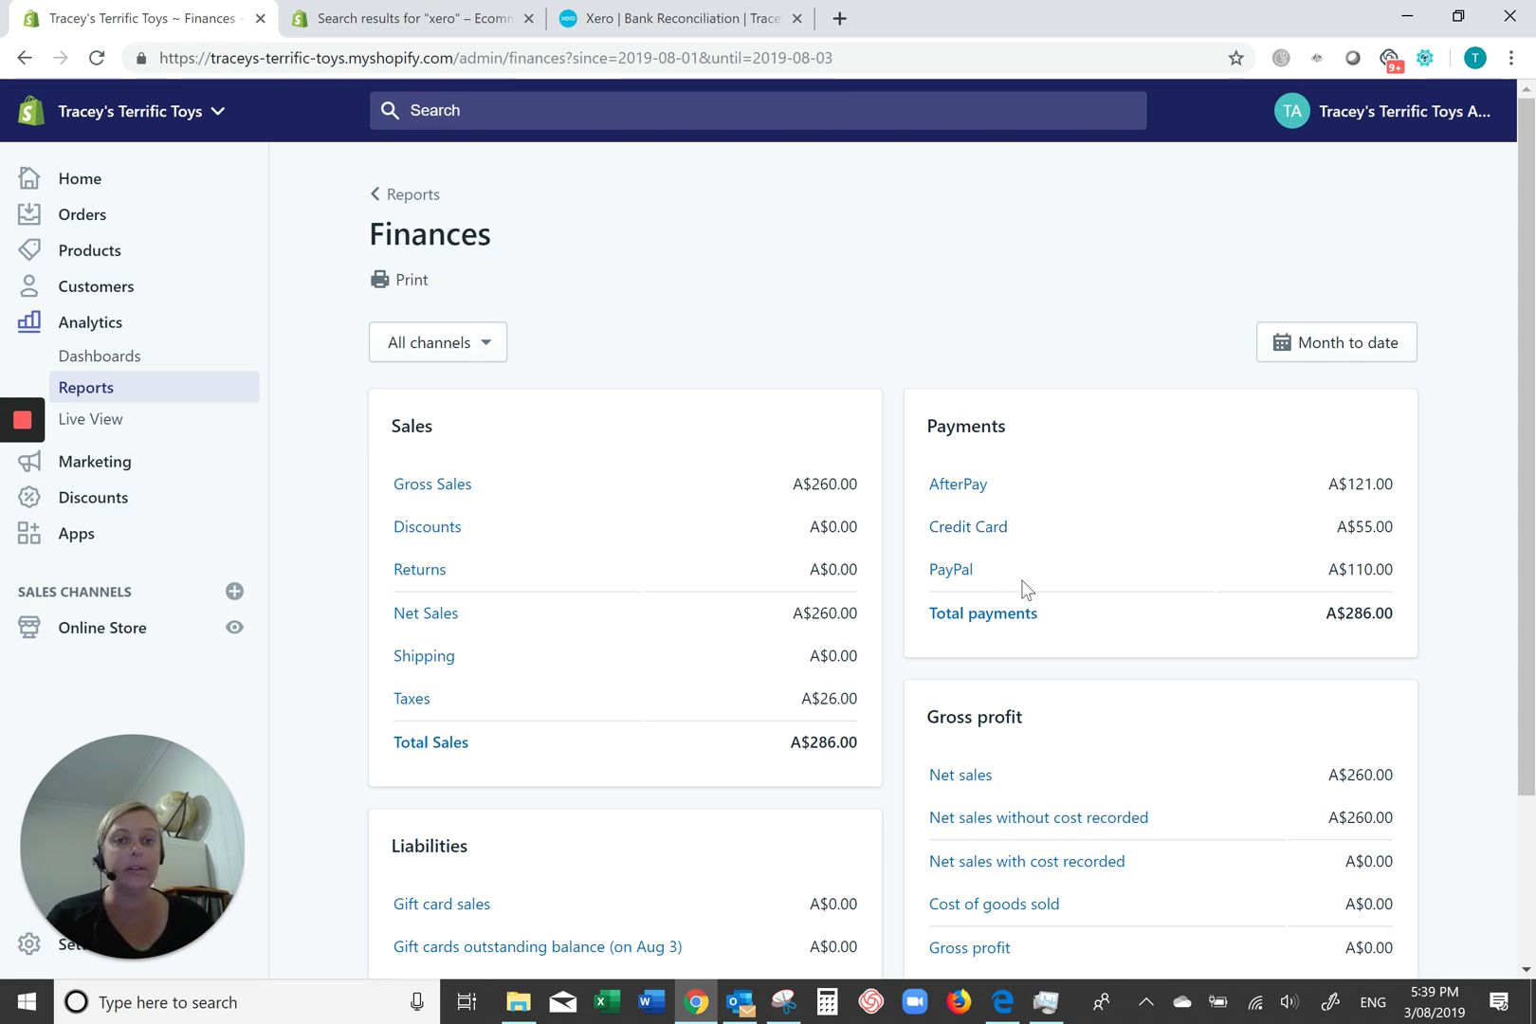
left_click(702, 19)
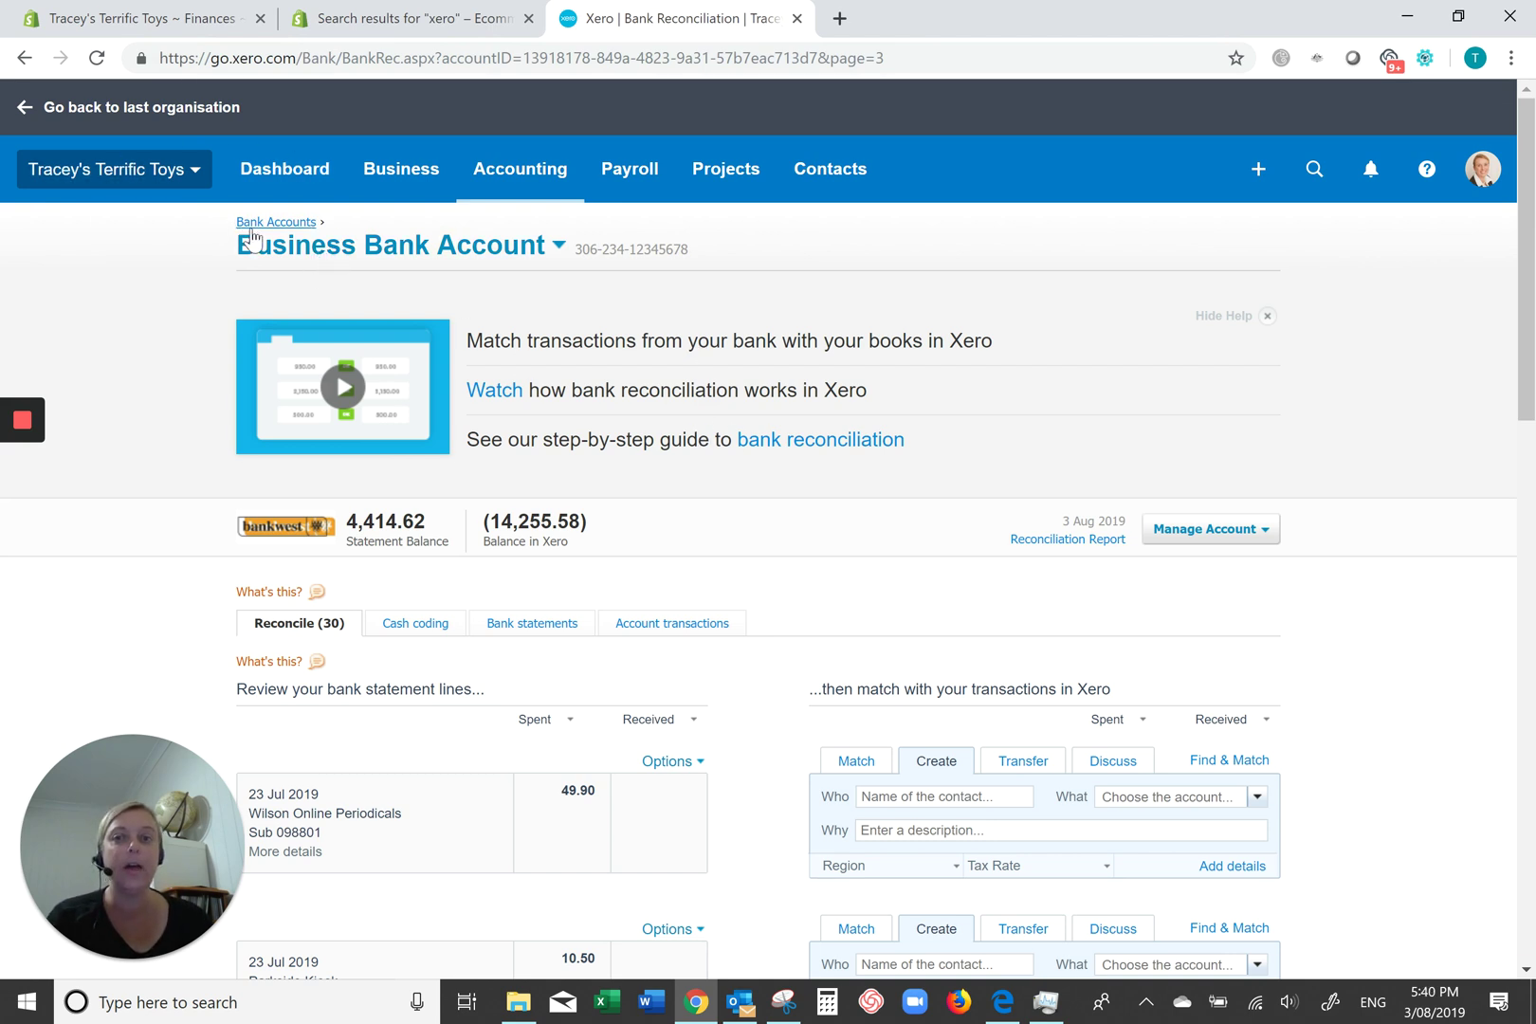
left_click(301, 186)
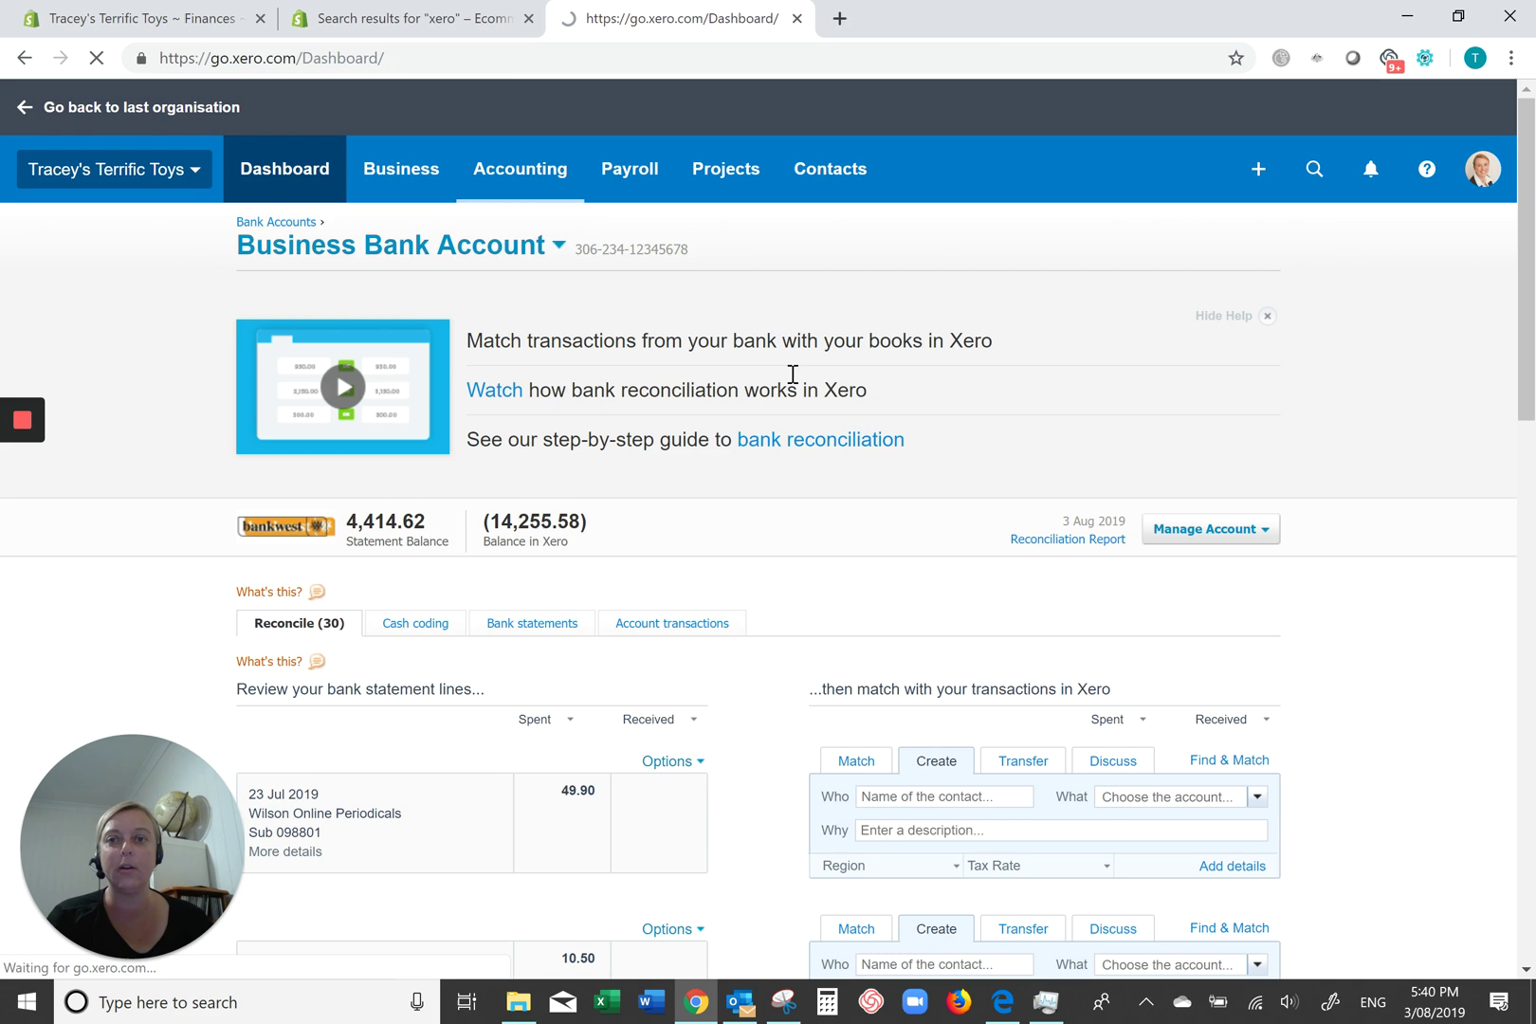
scroll(607, 538, "down", 2)
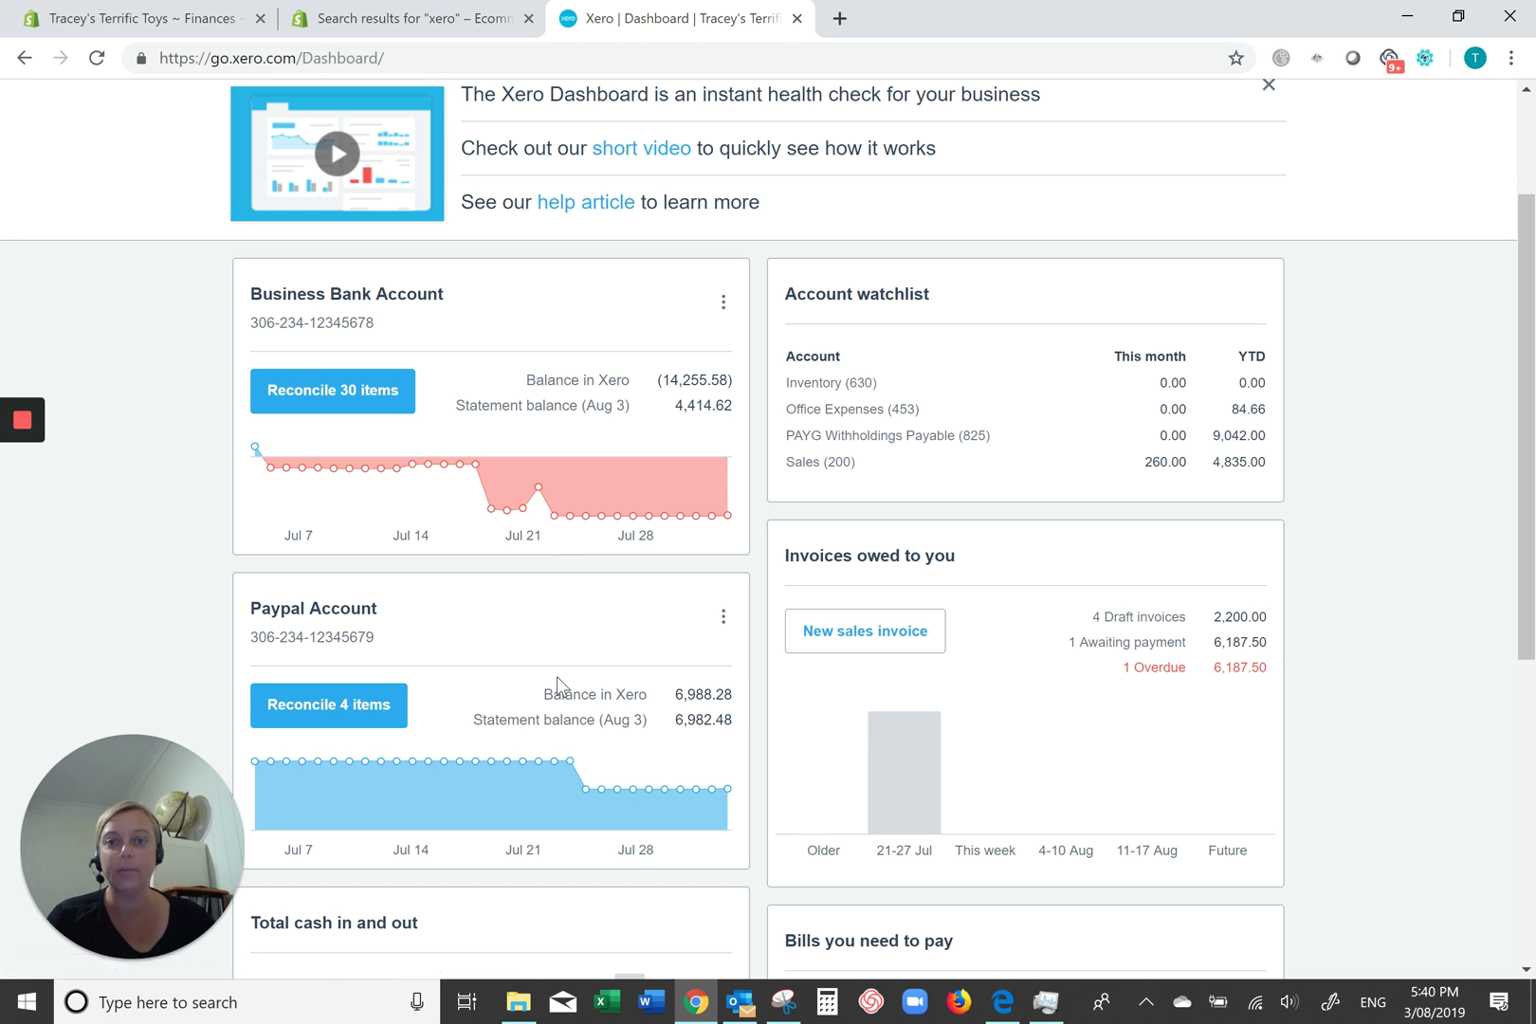
scroll(564, 665, "up", 2)
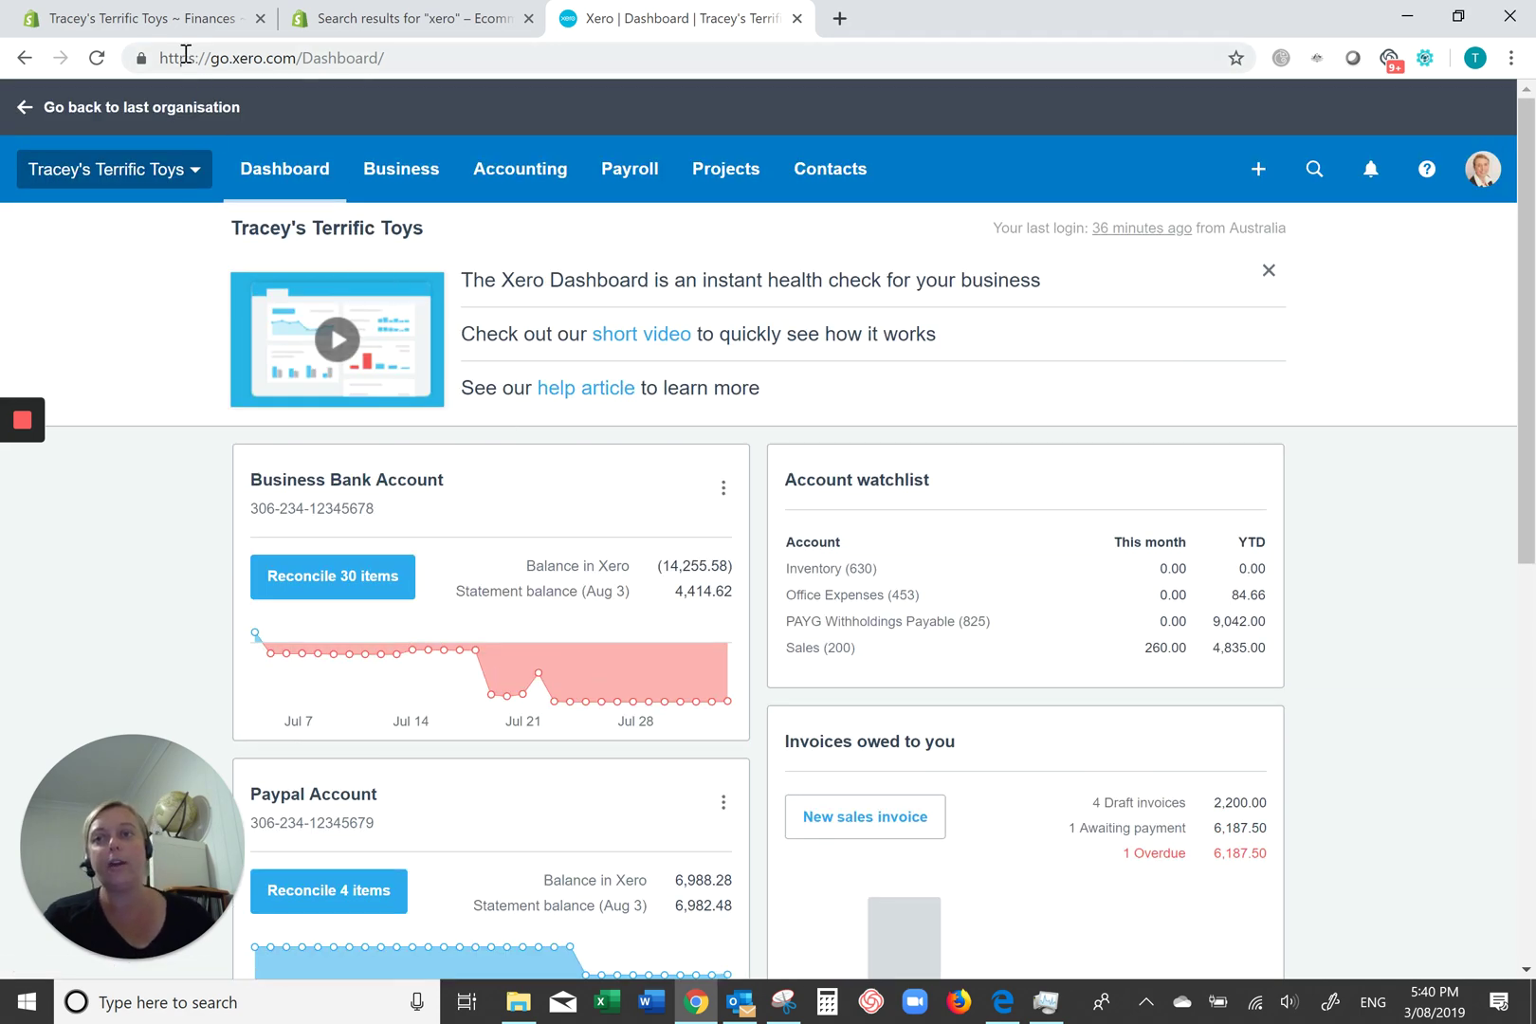
left_click(171, 19)
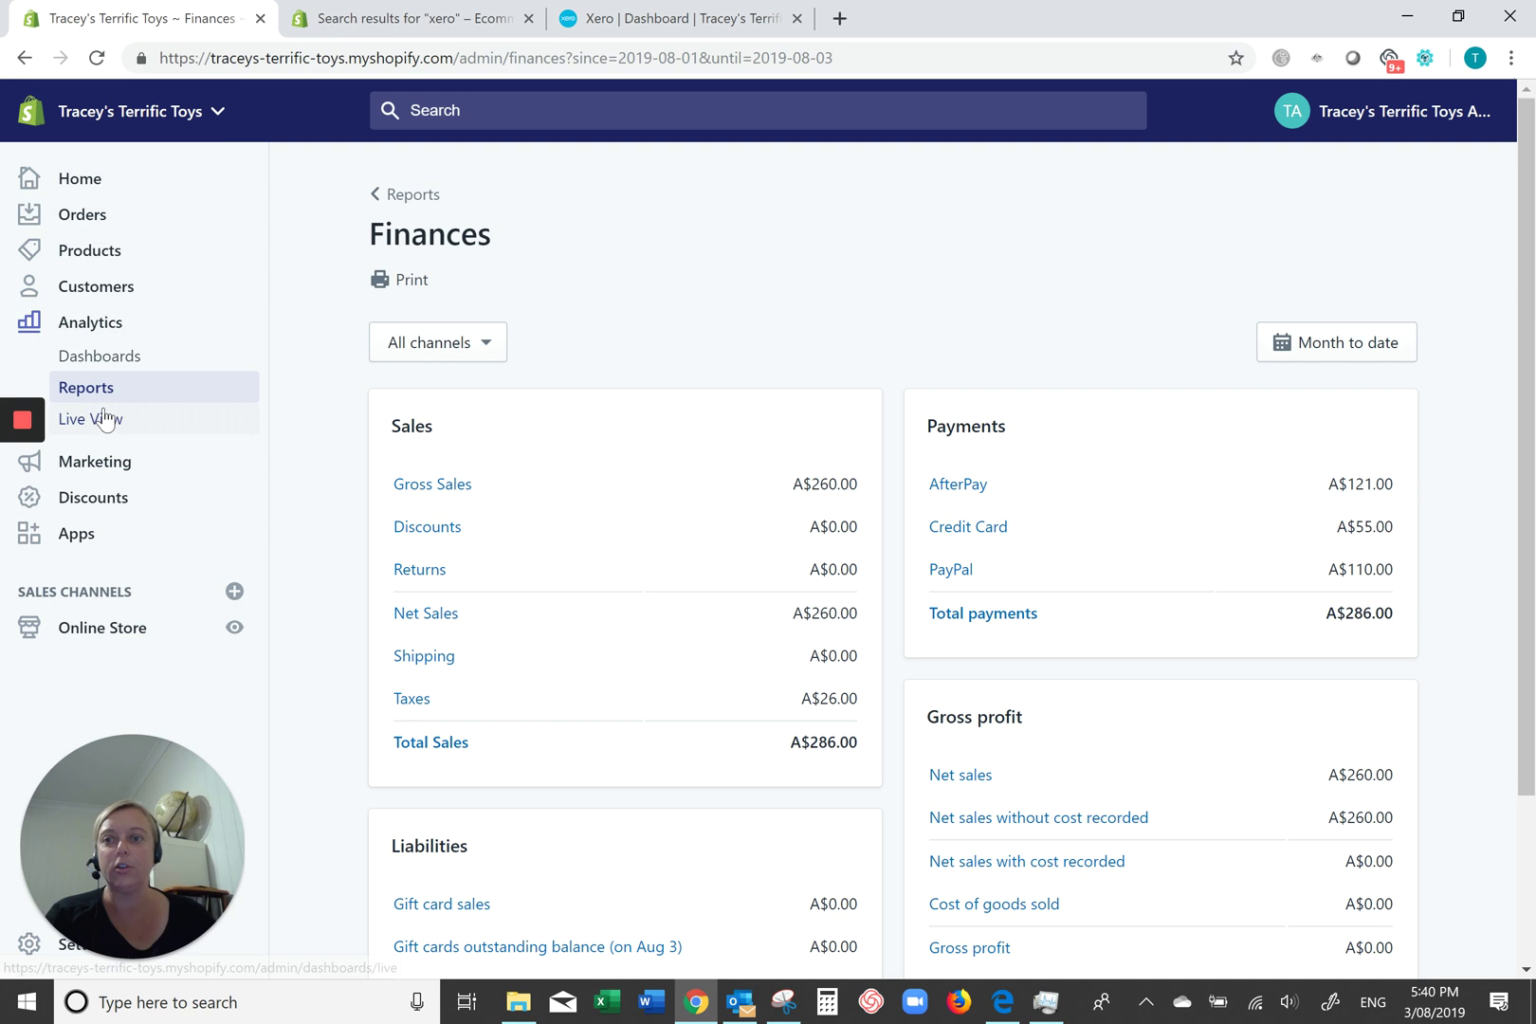
- Open the installed Xero app from Shopify's Apps list to view its auto-export settings
left_click(95, 534)
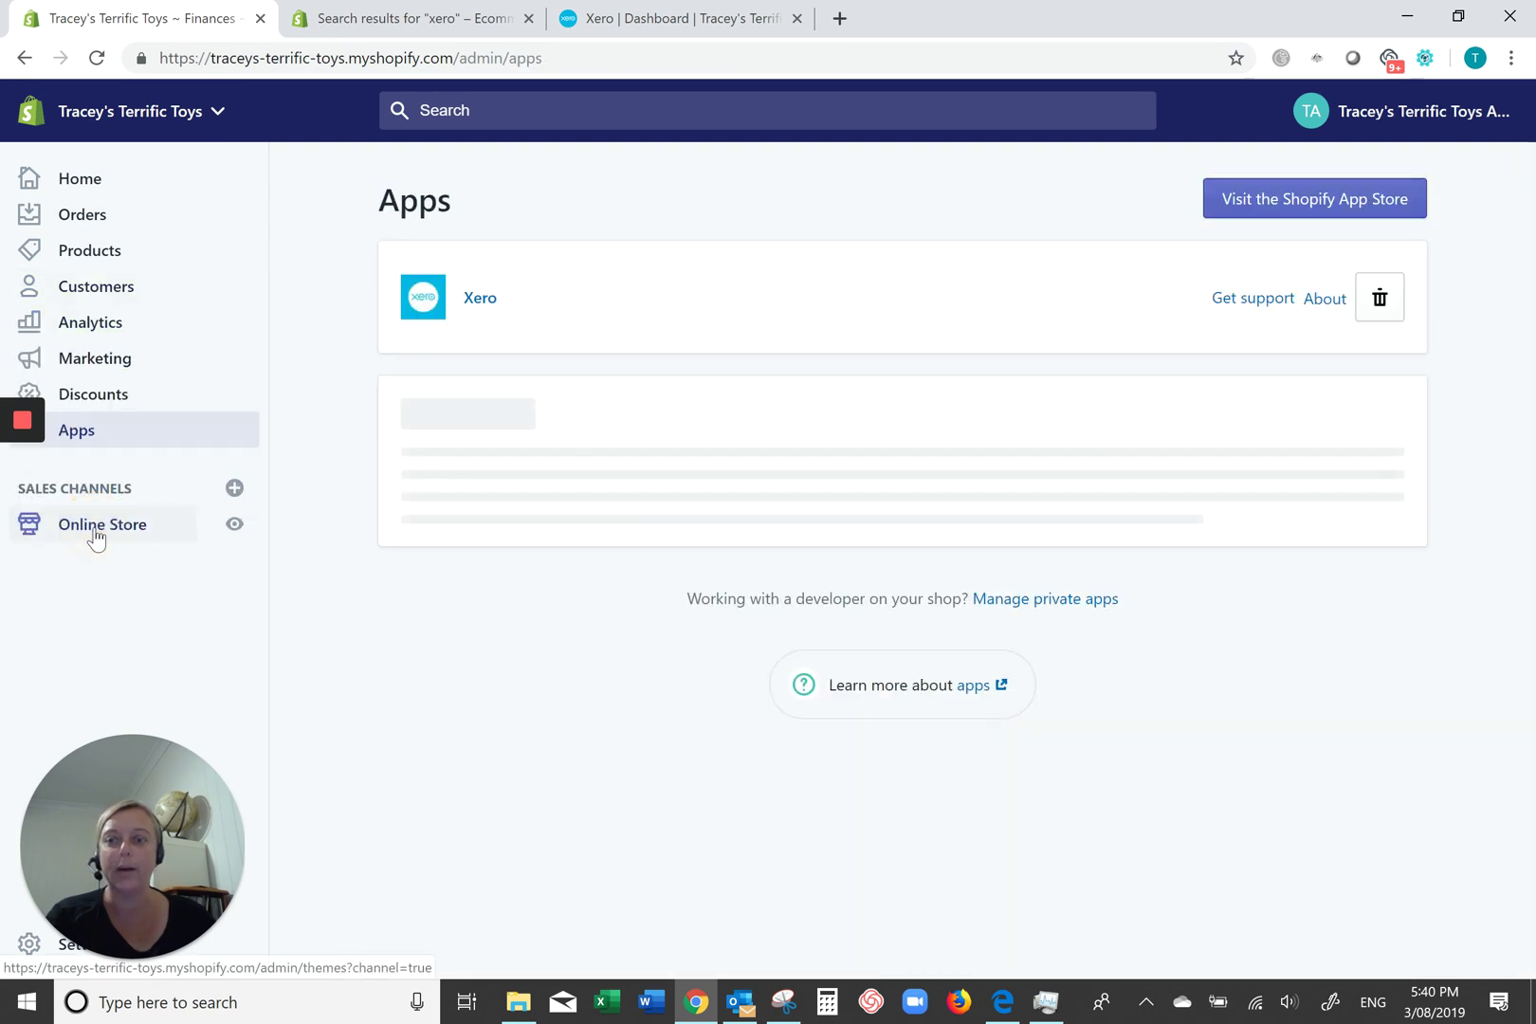
left_click(471, 302)
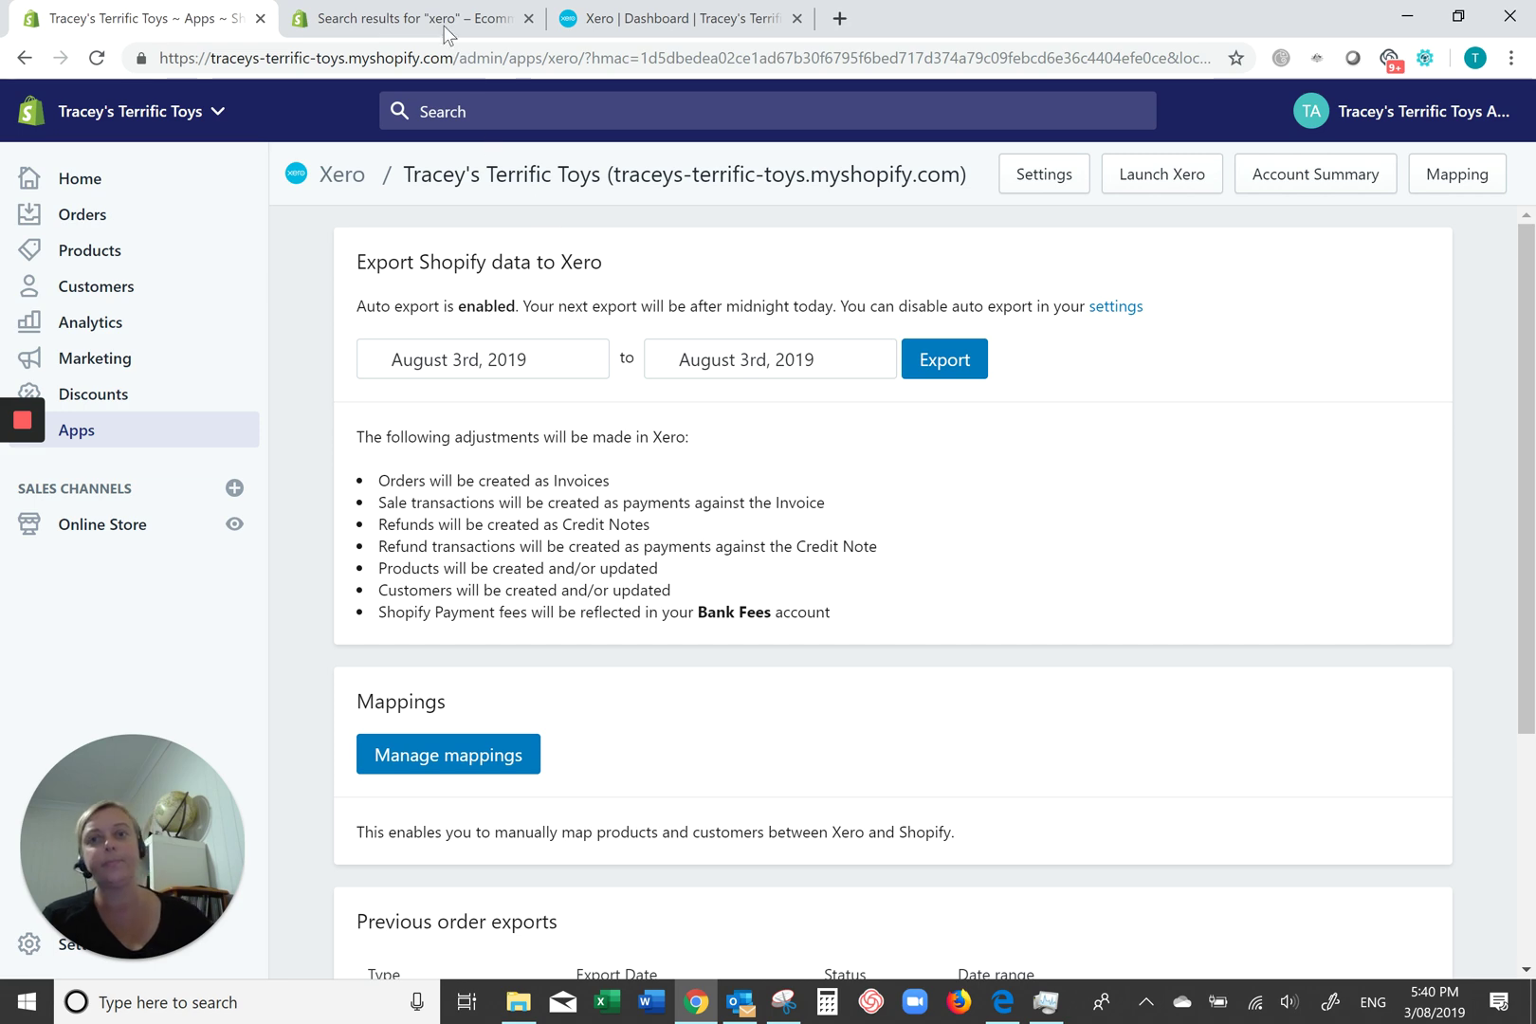
left_click(626, 17)
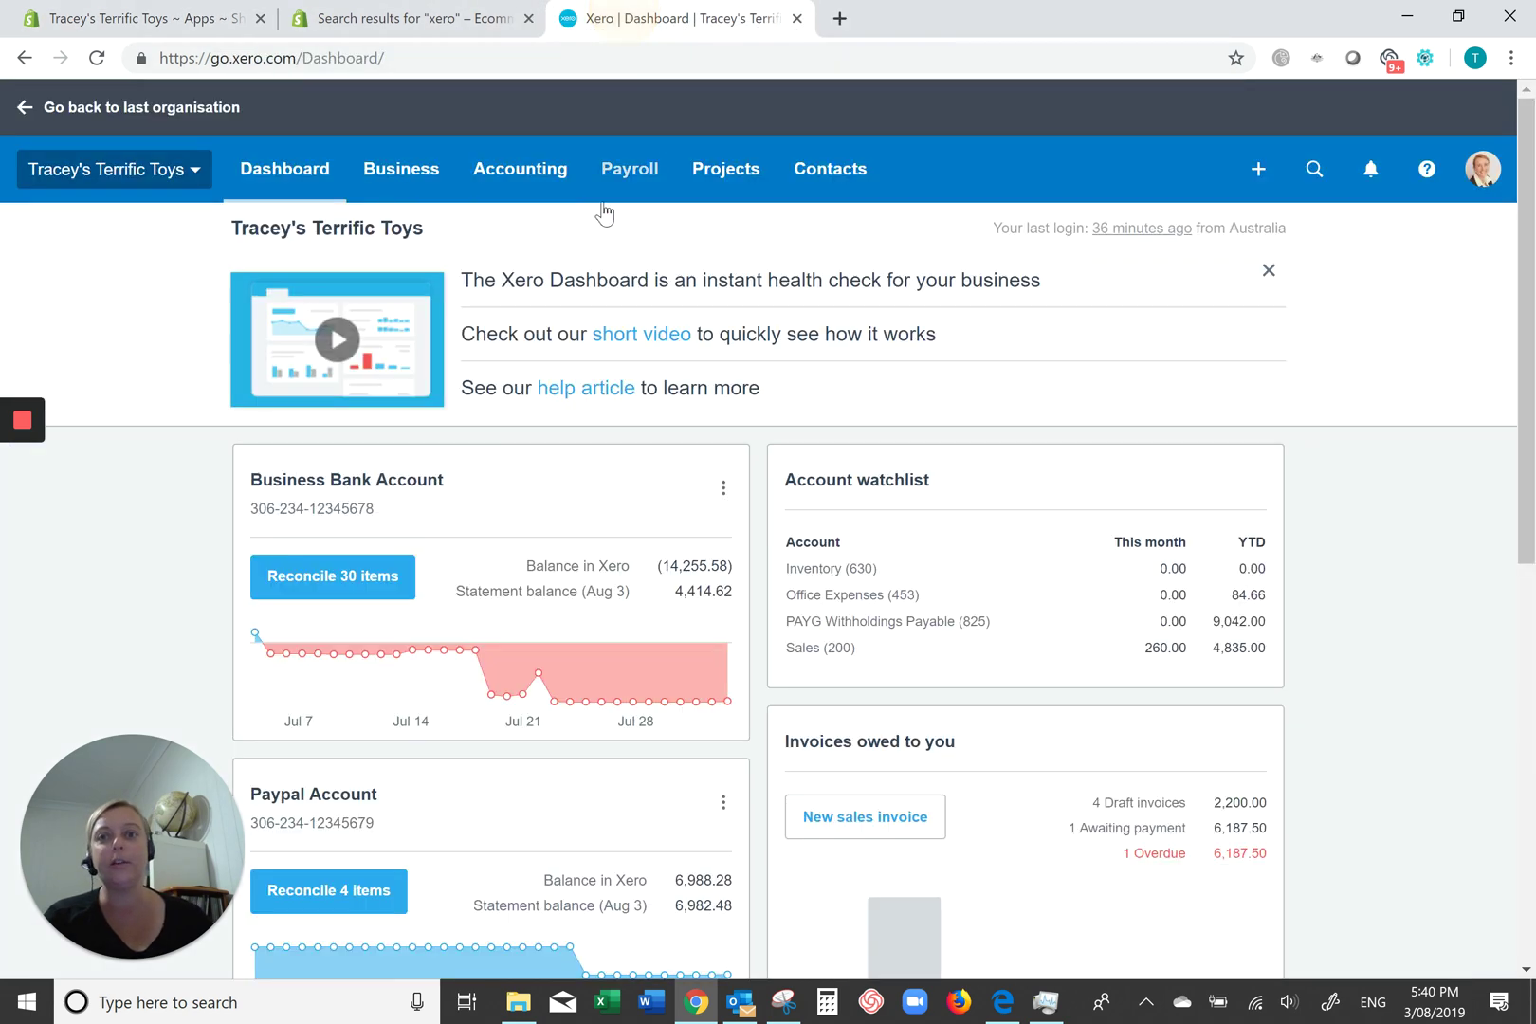
left_click(407, 170)
left_click(444, 327)
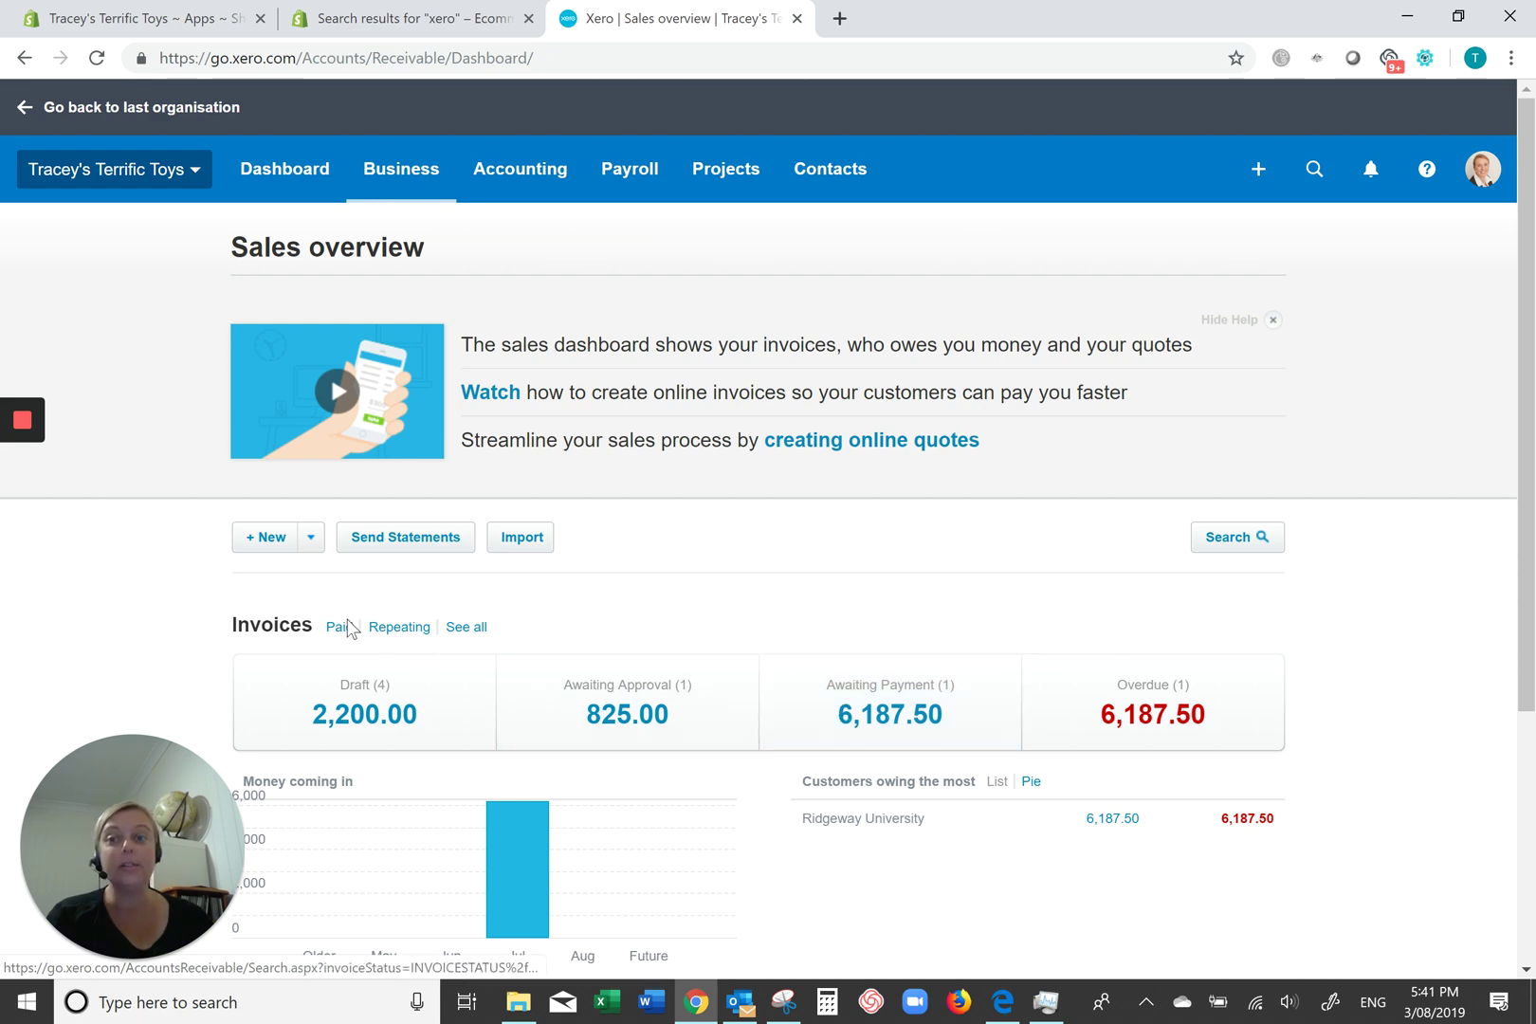
left_click(343, 629)
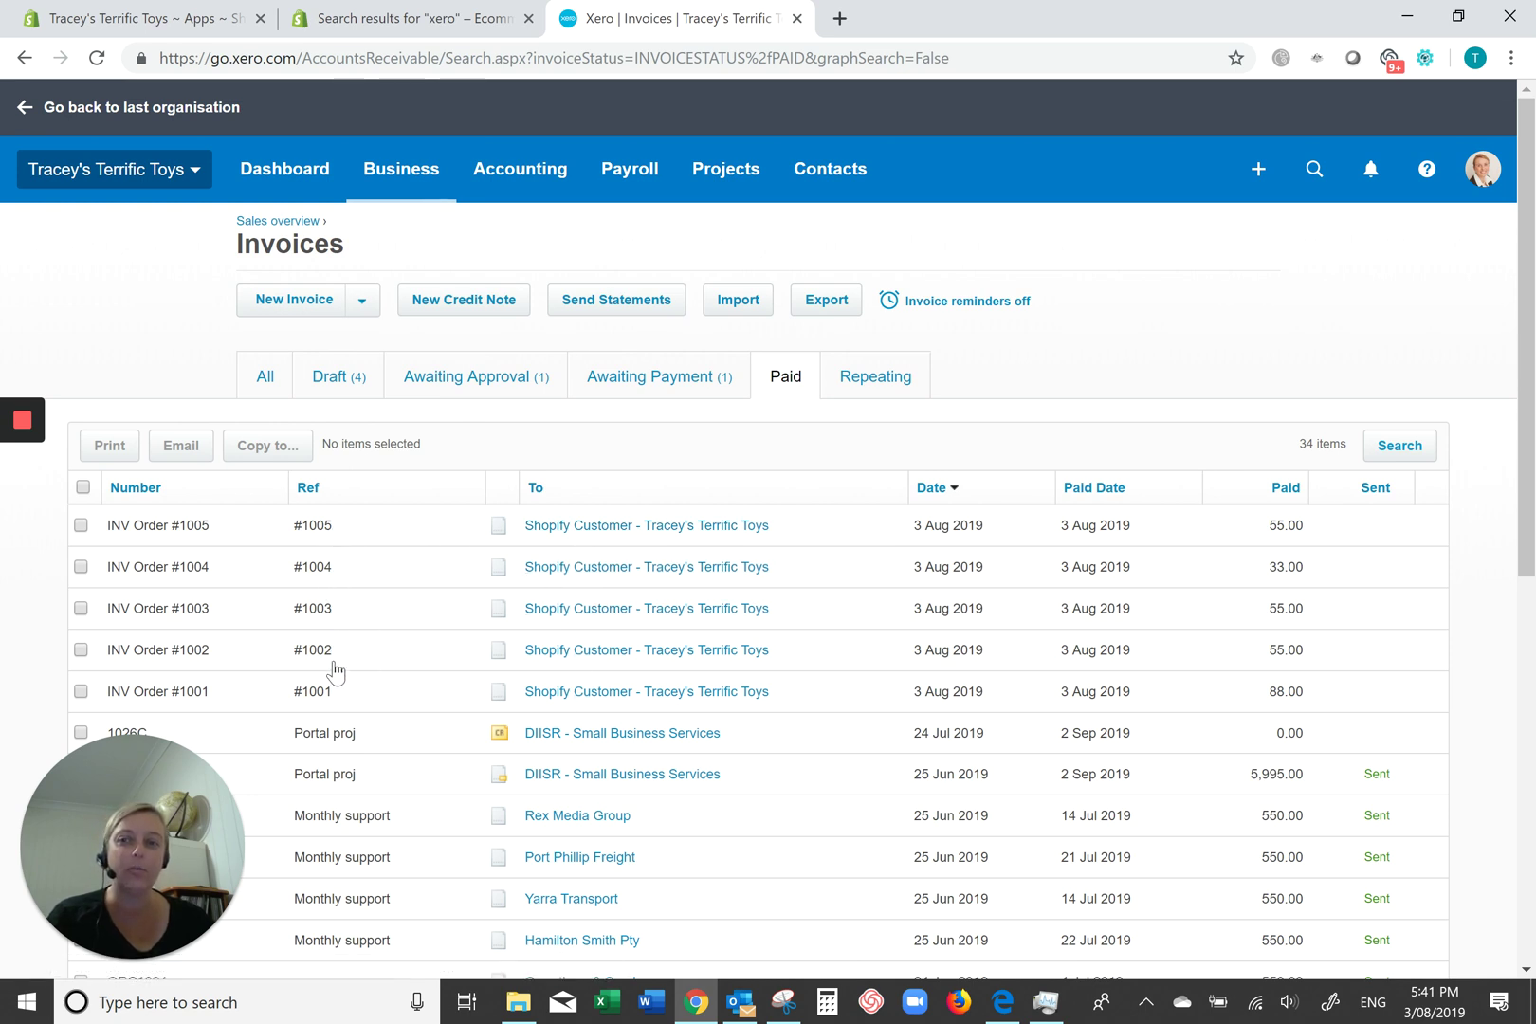
left_click(600, 527)
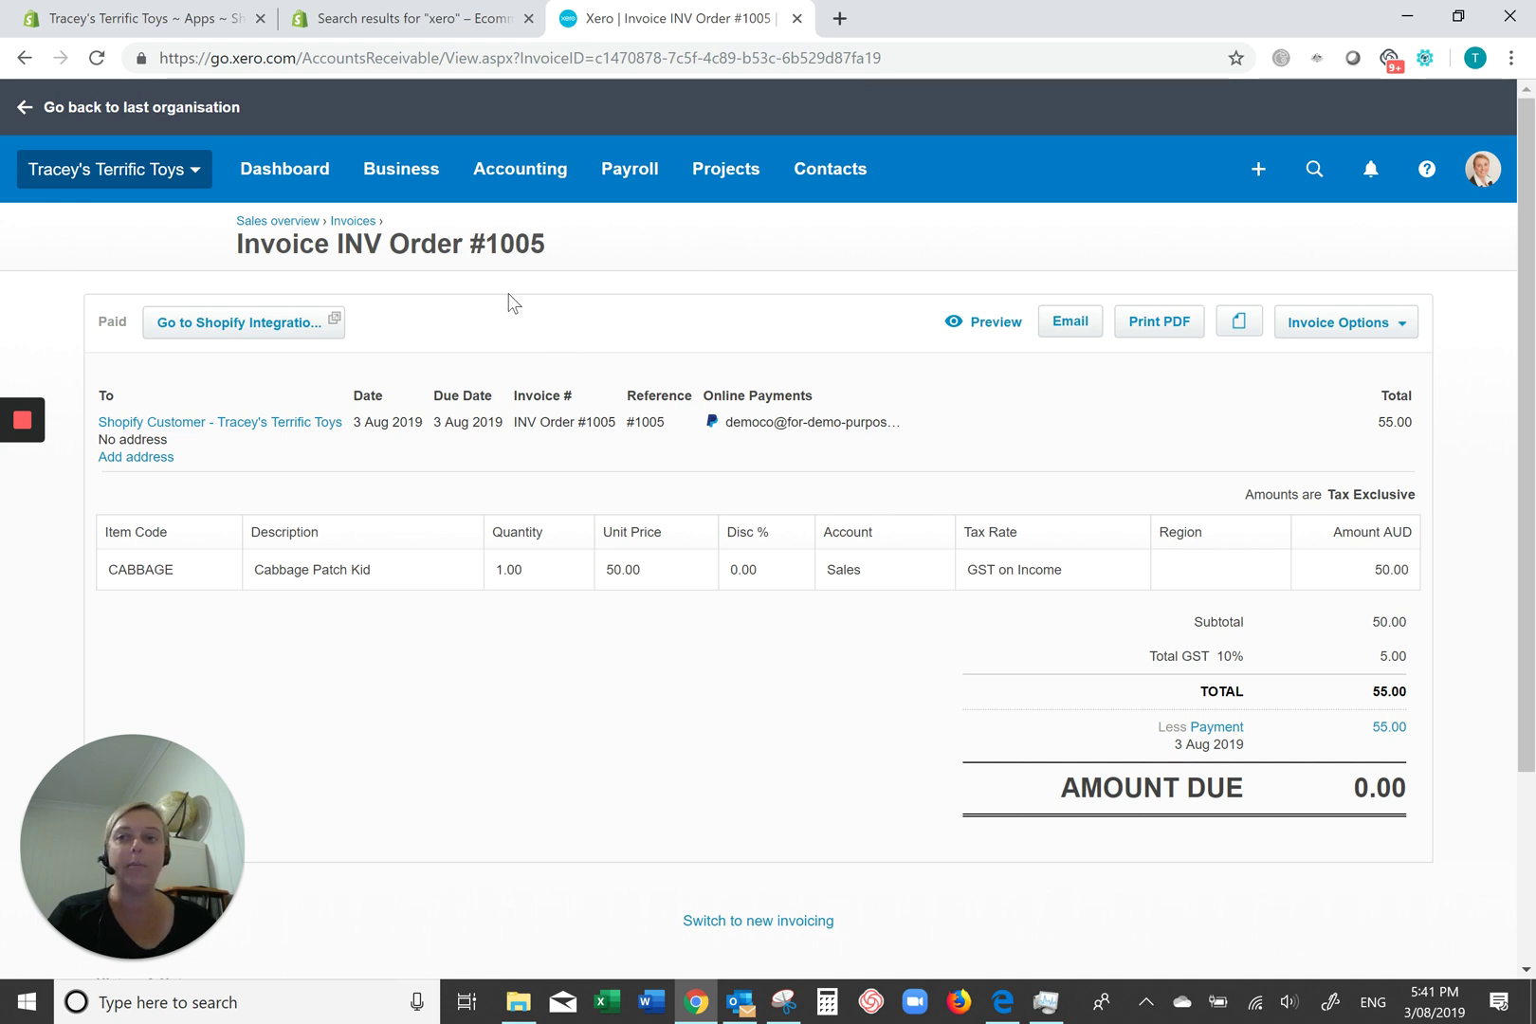
left_click(303, 187)
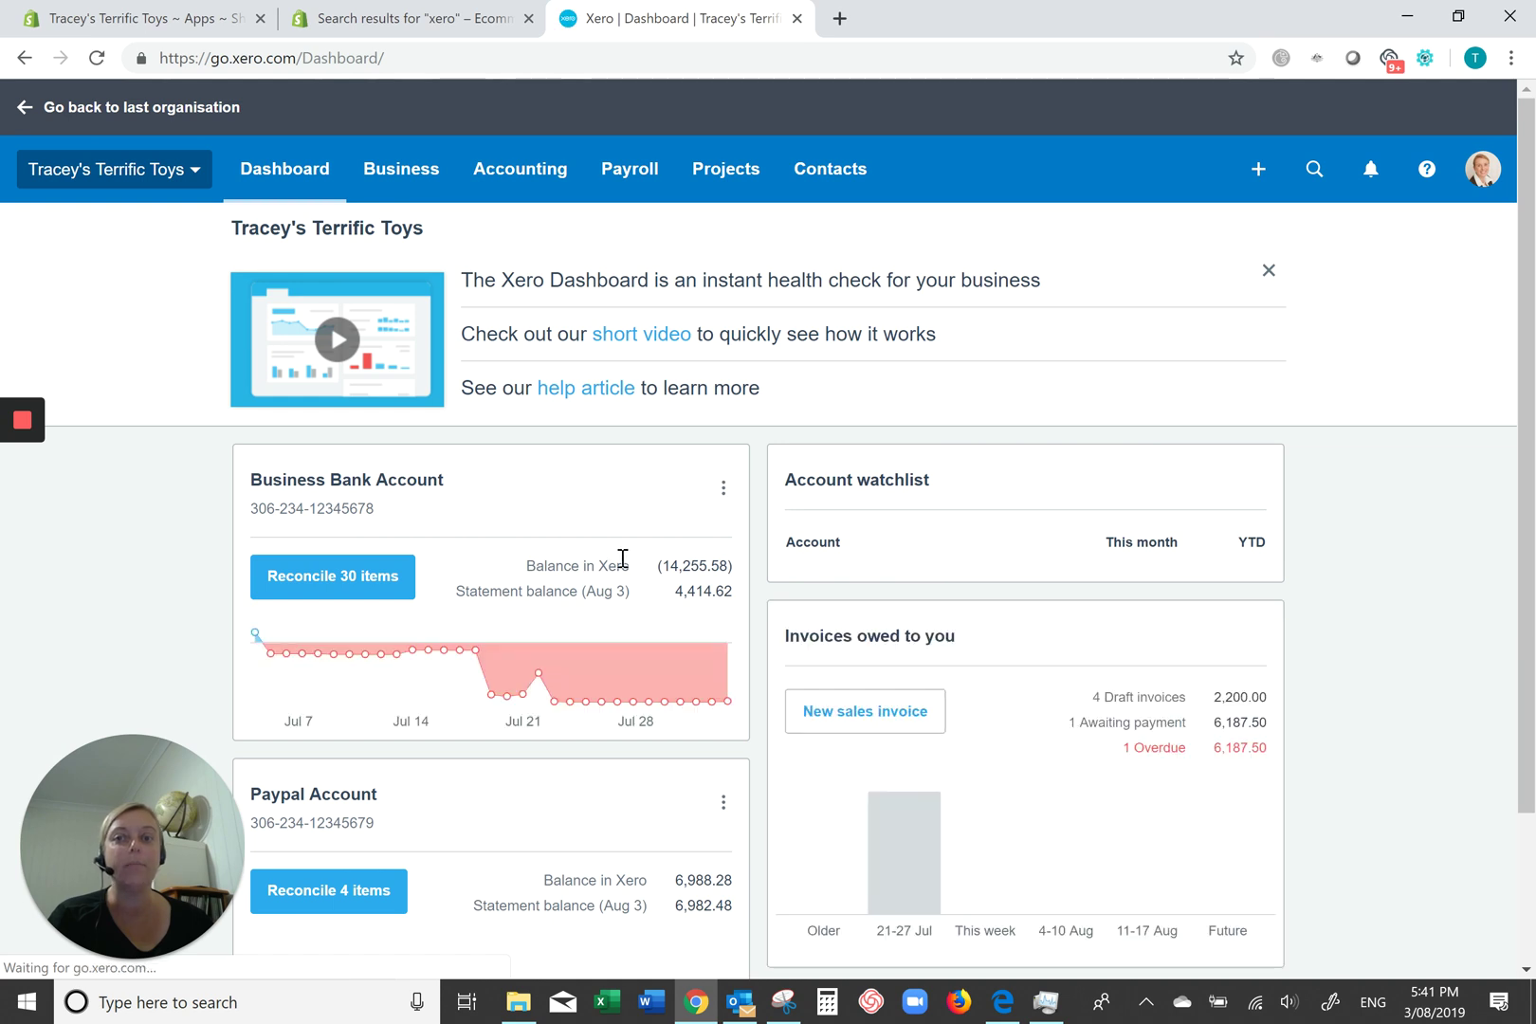
- Open the bank reconciliation report for the Business Bank Account and scroll through it
left_click(725, 492)
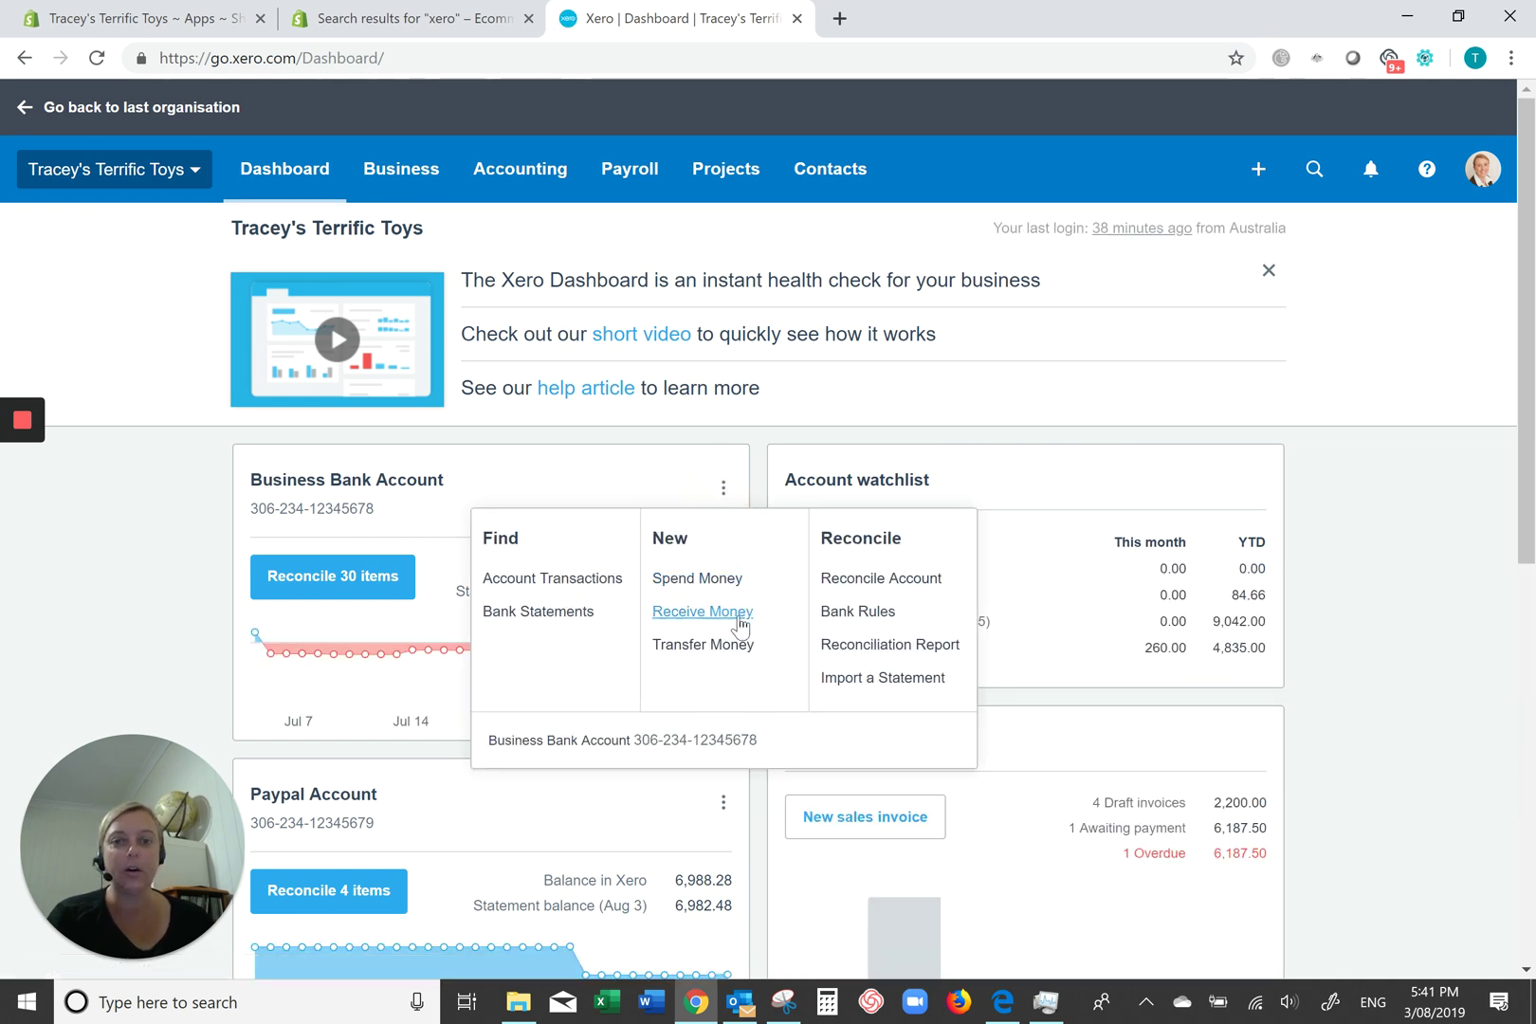
left_click(856, 651)
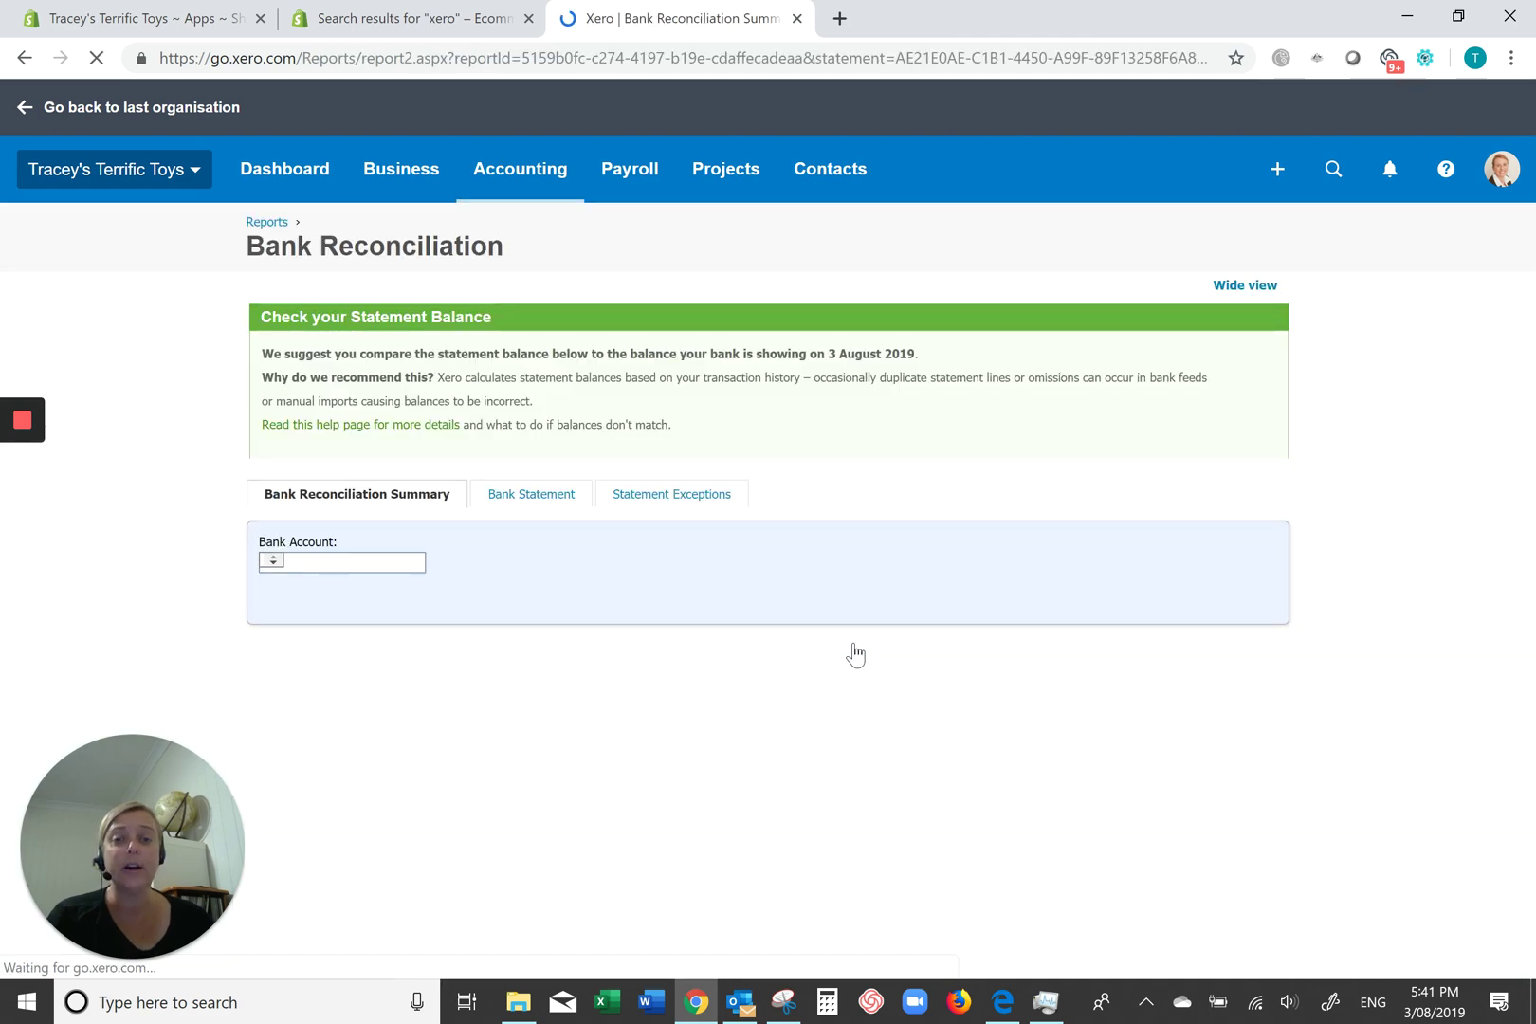
scroll(986, 700, "down", 3)
scroll(986, 700, "down", 3)
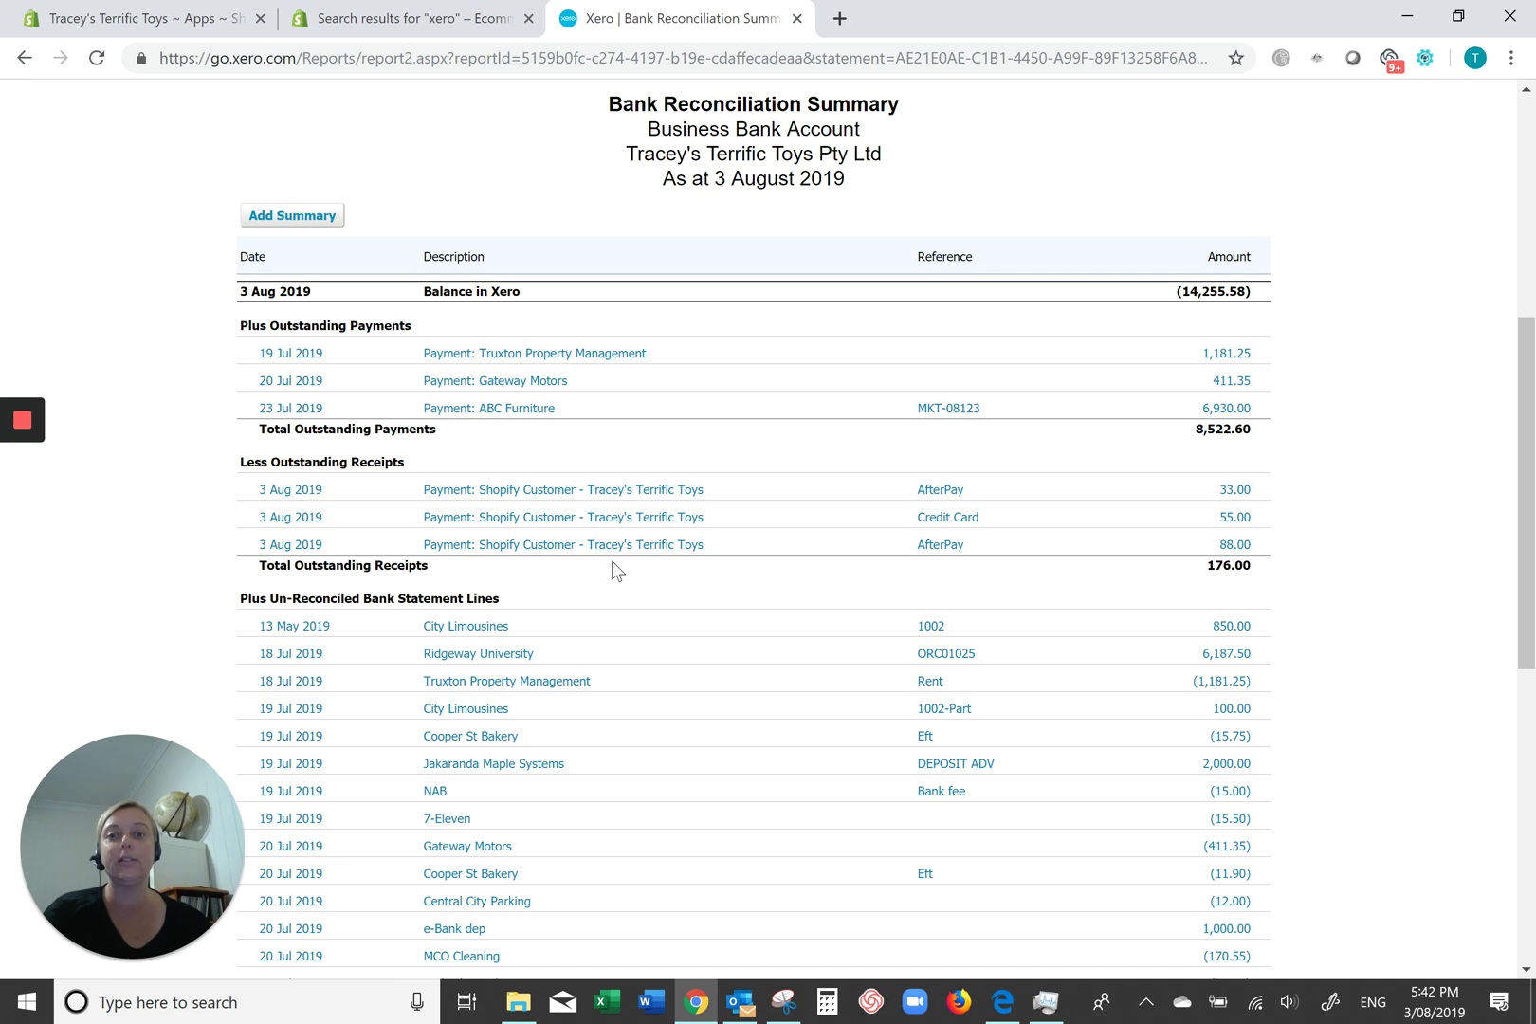
scroll(633, 490, "up", 1)
scroll(633, 490, "up", 5)
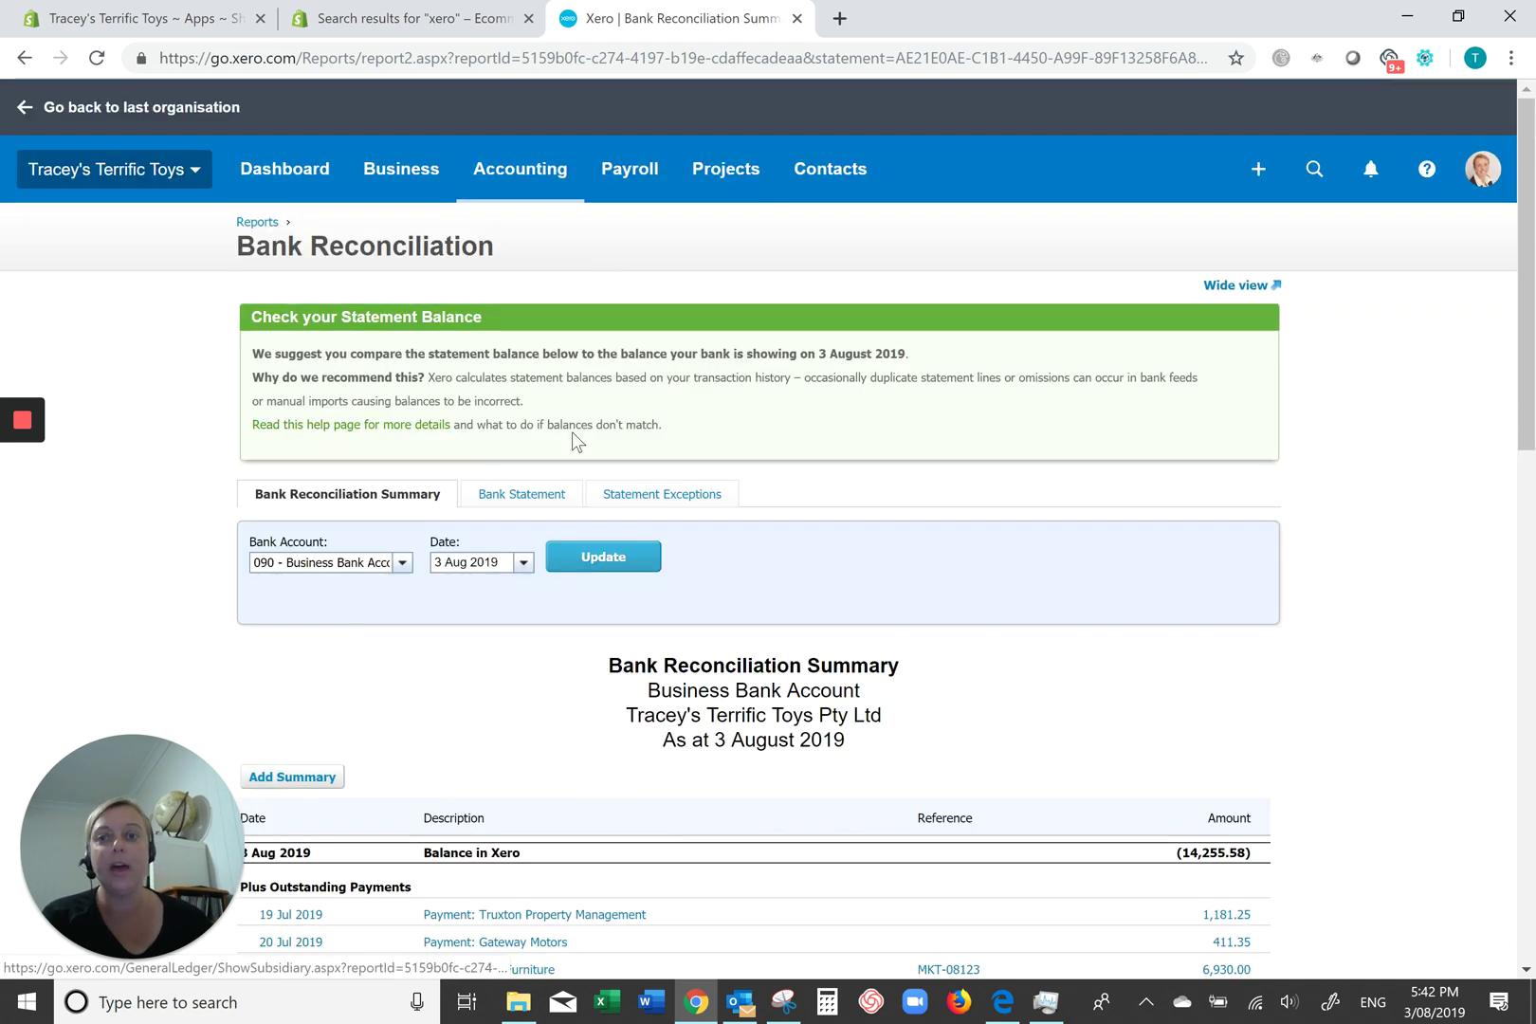
- Switch the report to 091 - Paypal Account, review its summary, then return to the Dashboard
left_click(404, 561)
left_click(386, 610)
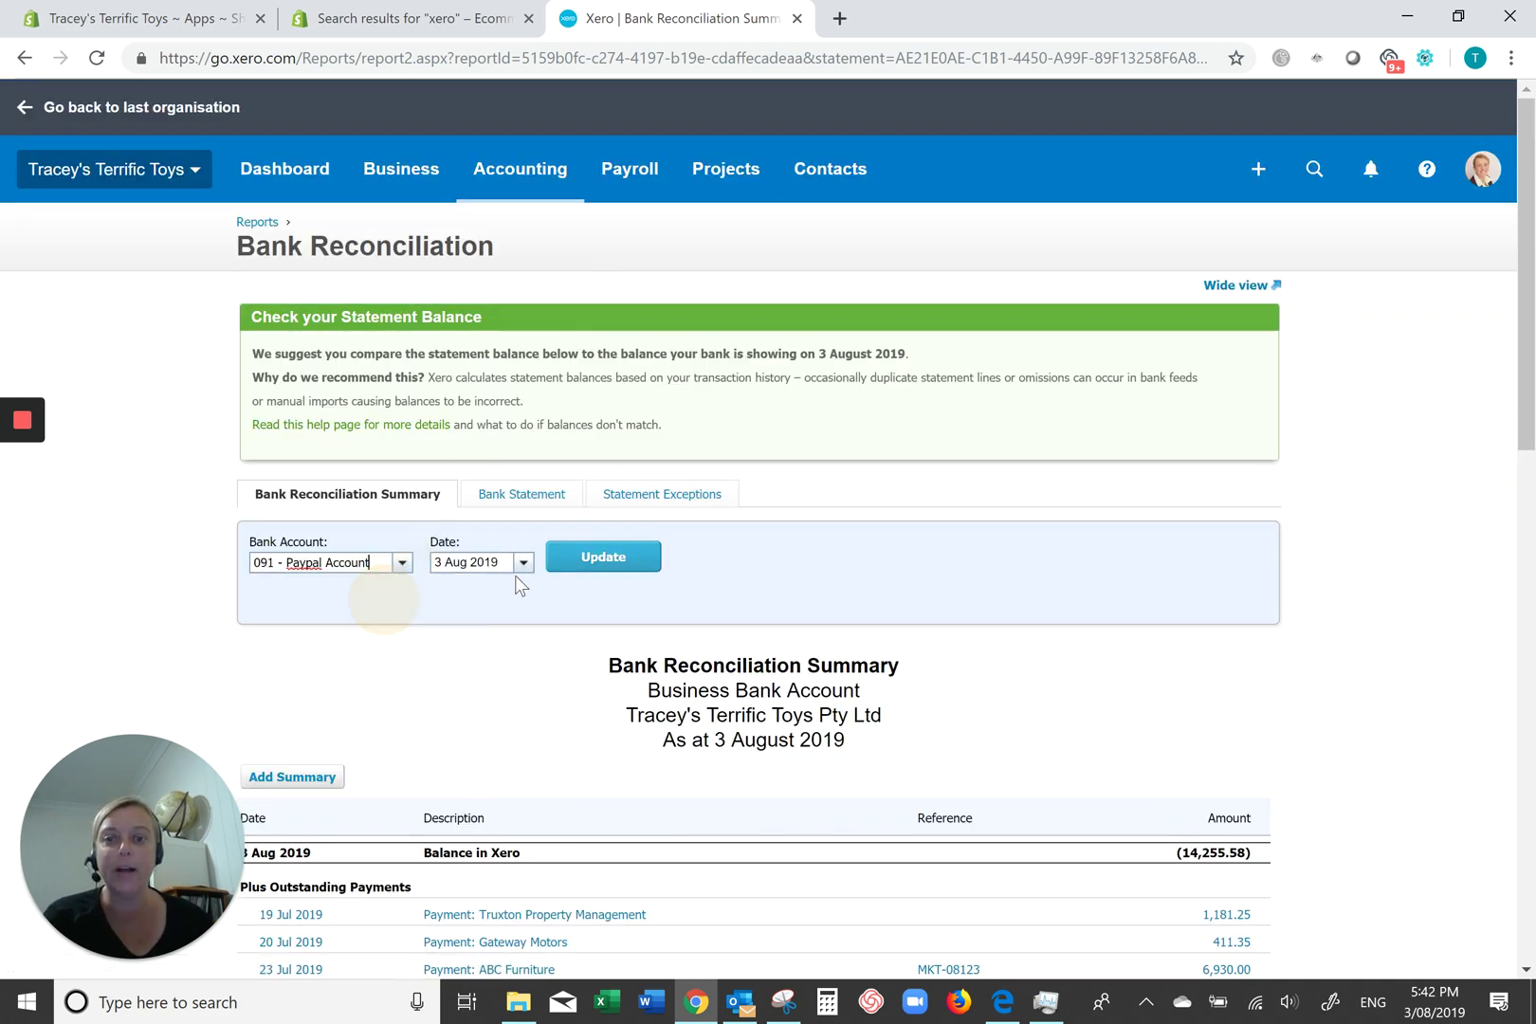
left_click(593, 560)
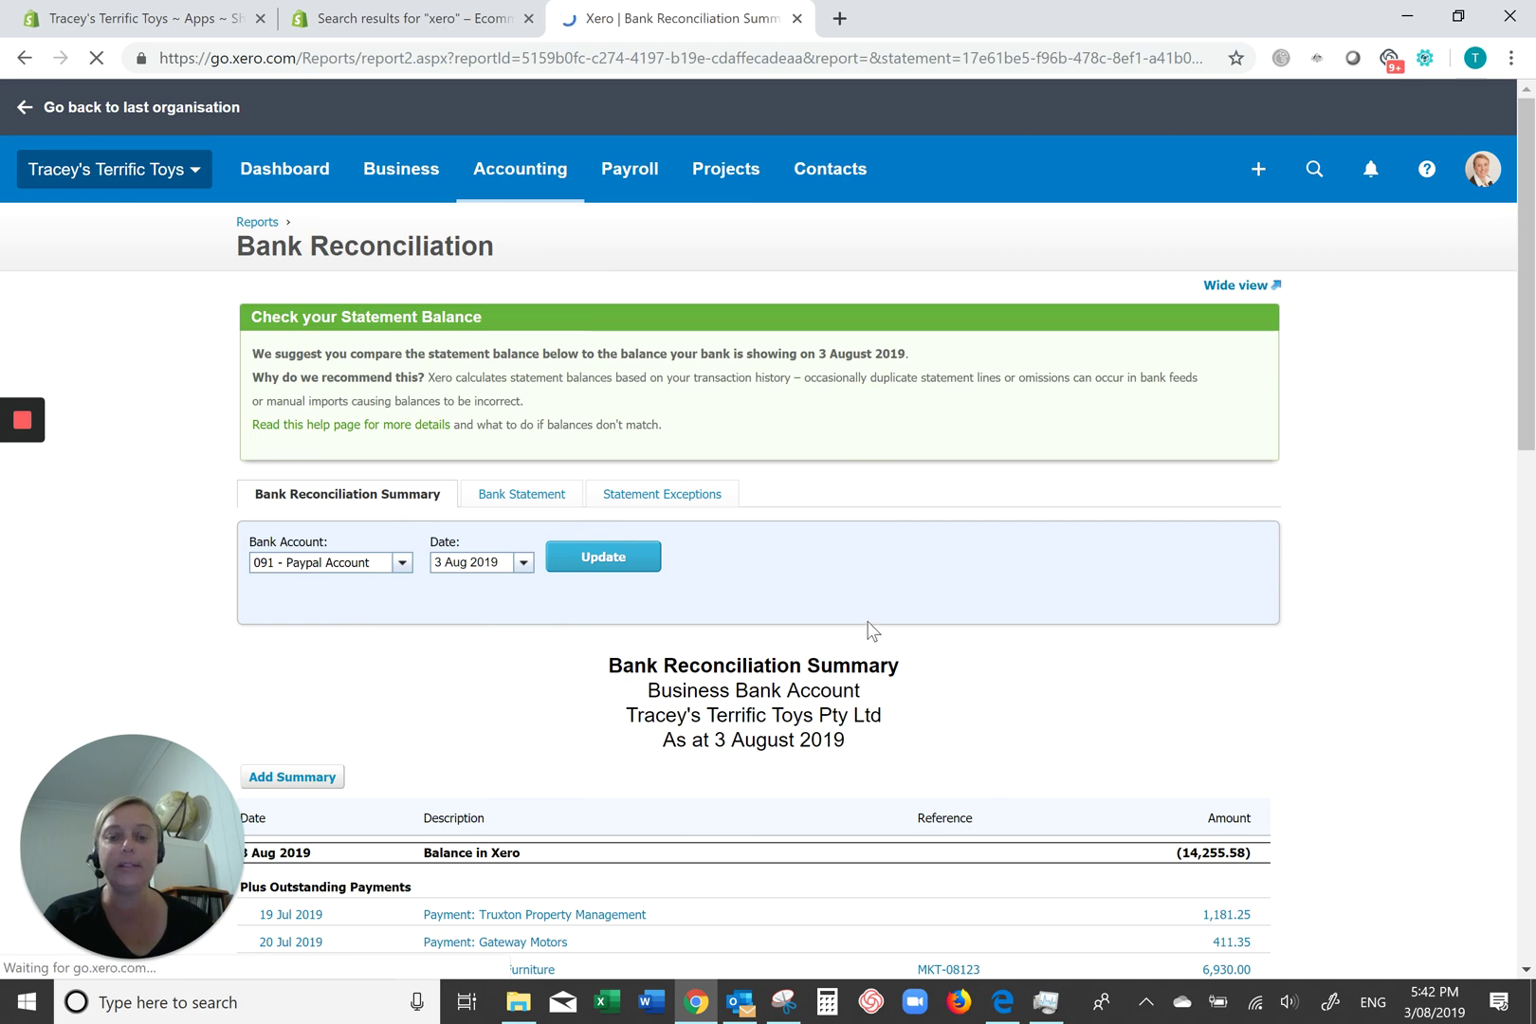
scroll(728, 615, "down", 4)
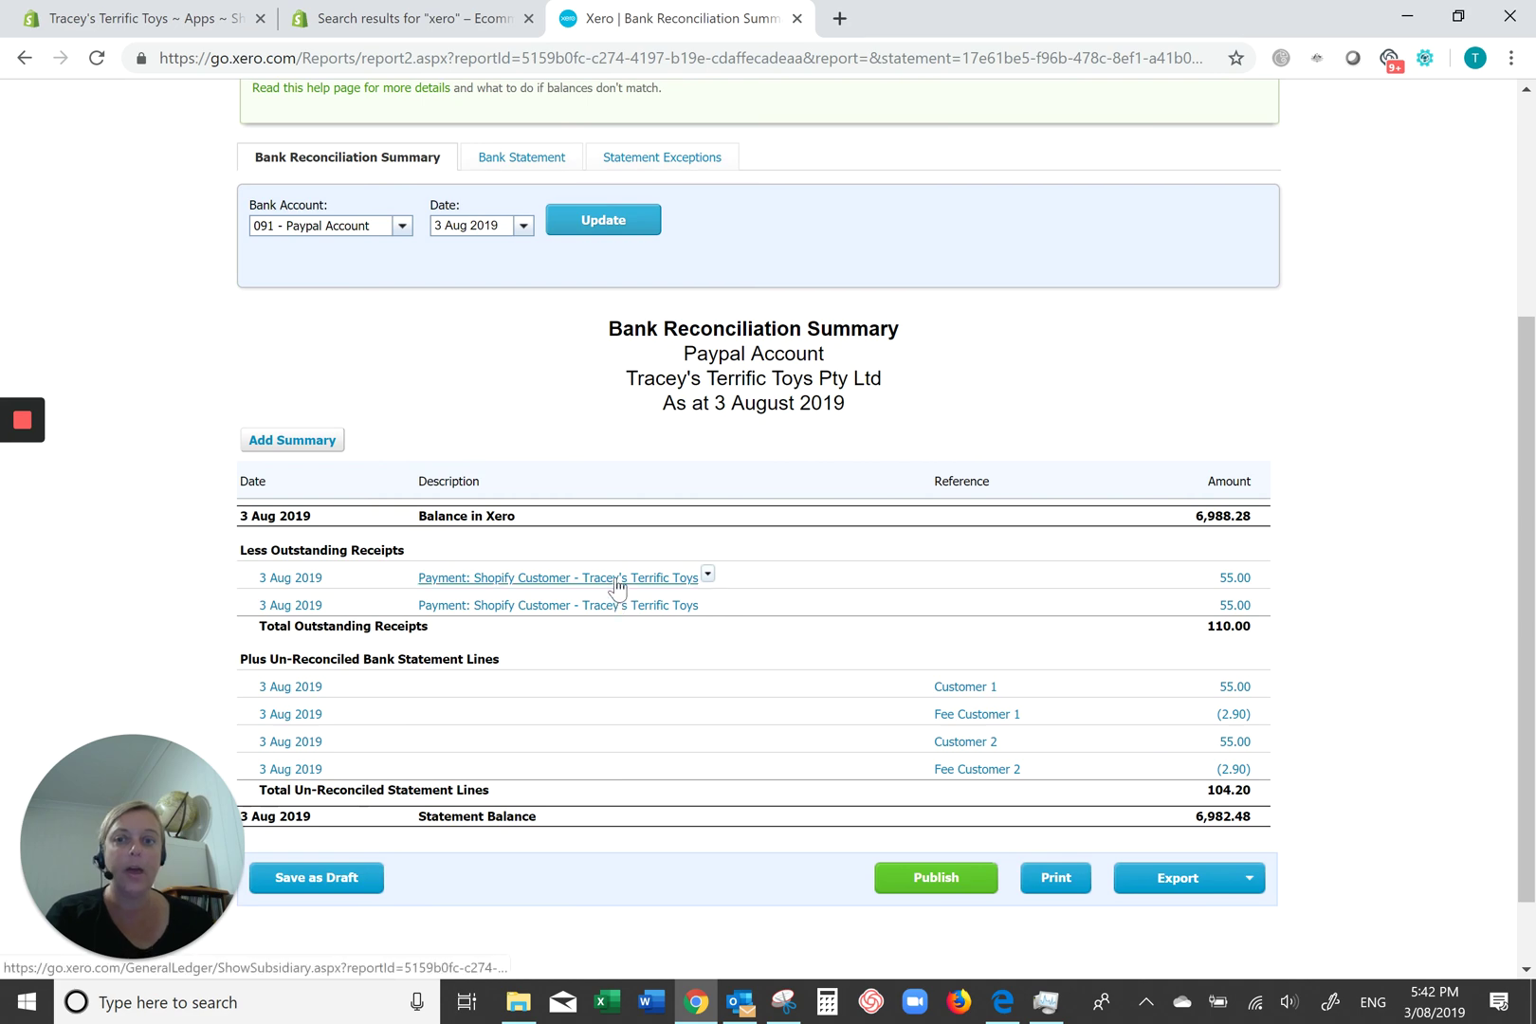
scroll(616, 586, "up", 4)
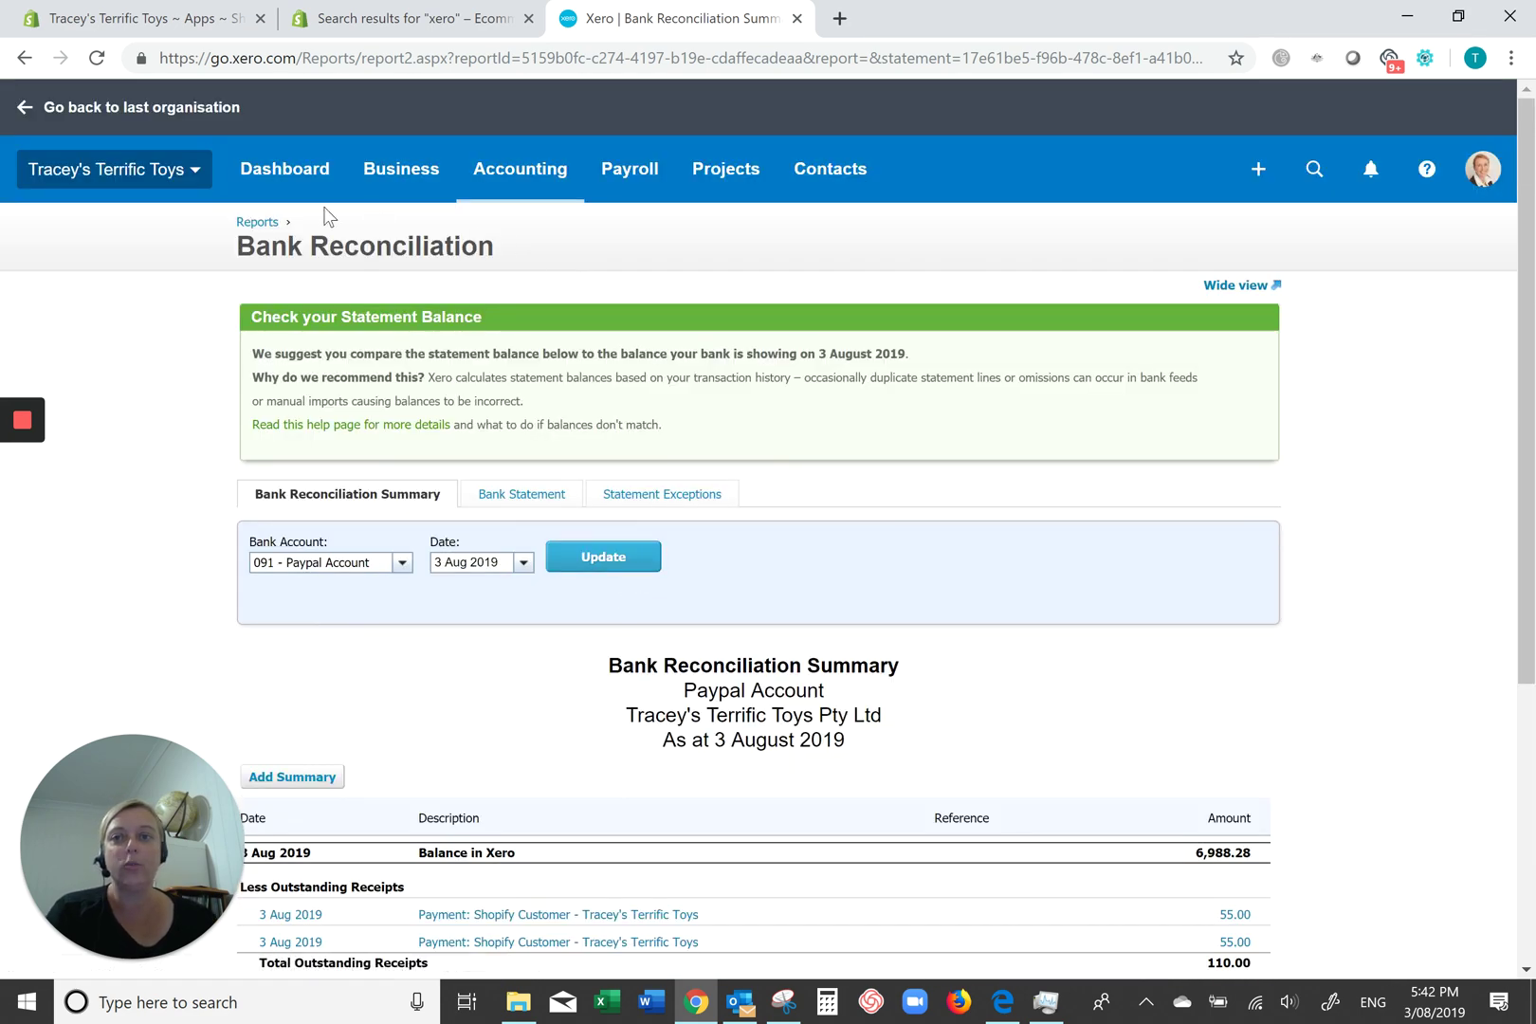
left_click(273, 175)
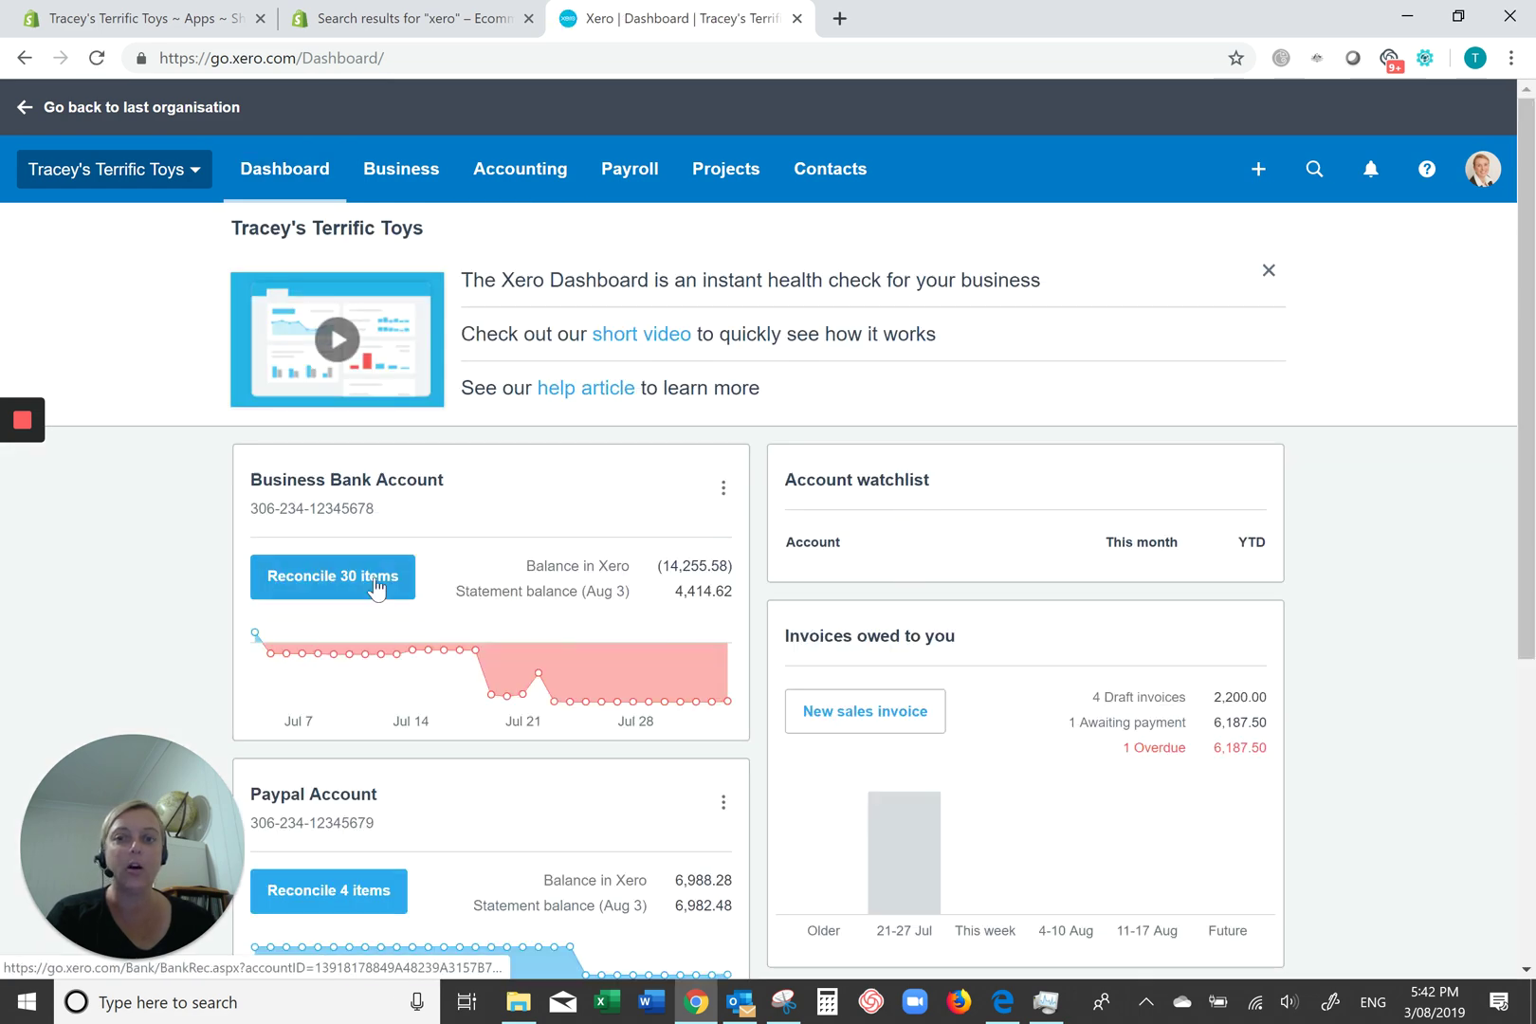
- Reconcile the Business Bank Account from its last page, checking the 3 Aug Credit Card line's details
left_click(337, 578)
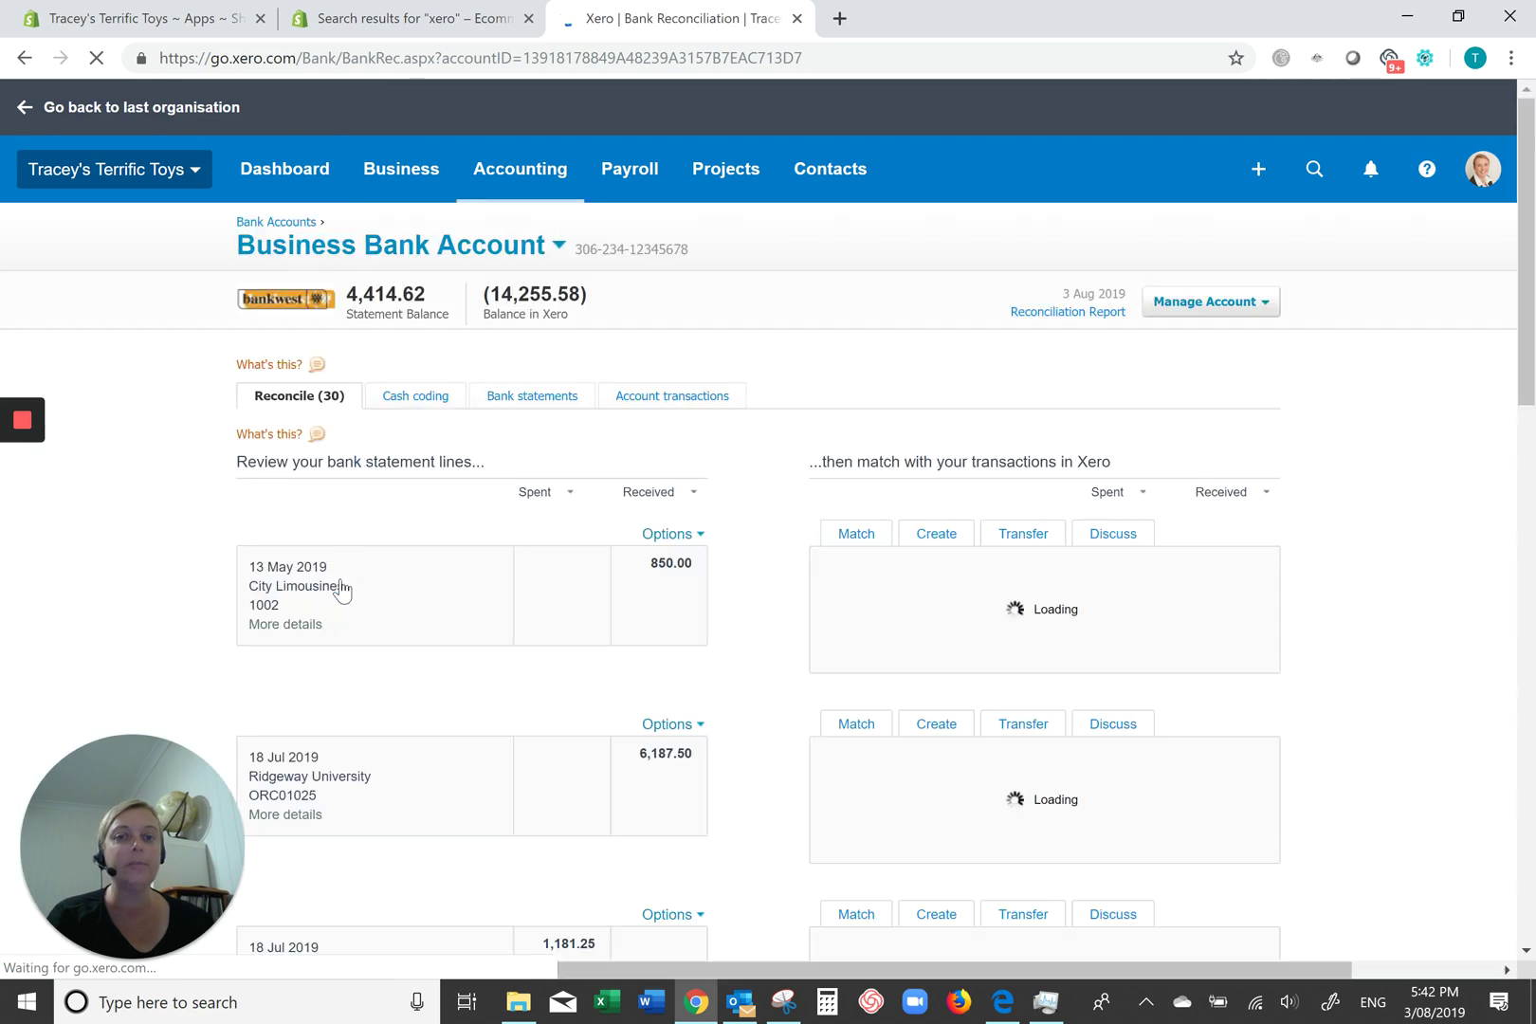
scroll(628, 588, "down", 10)
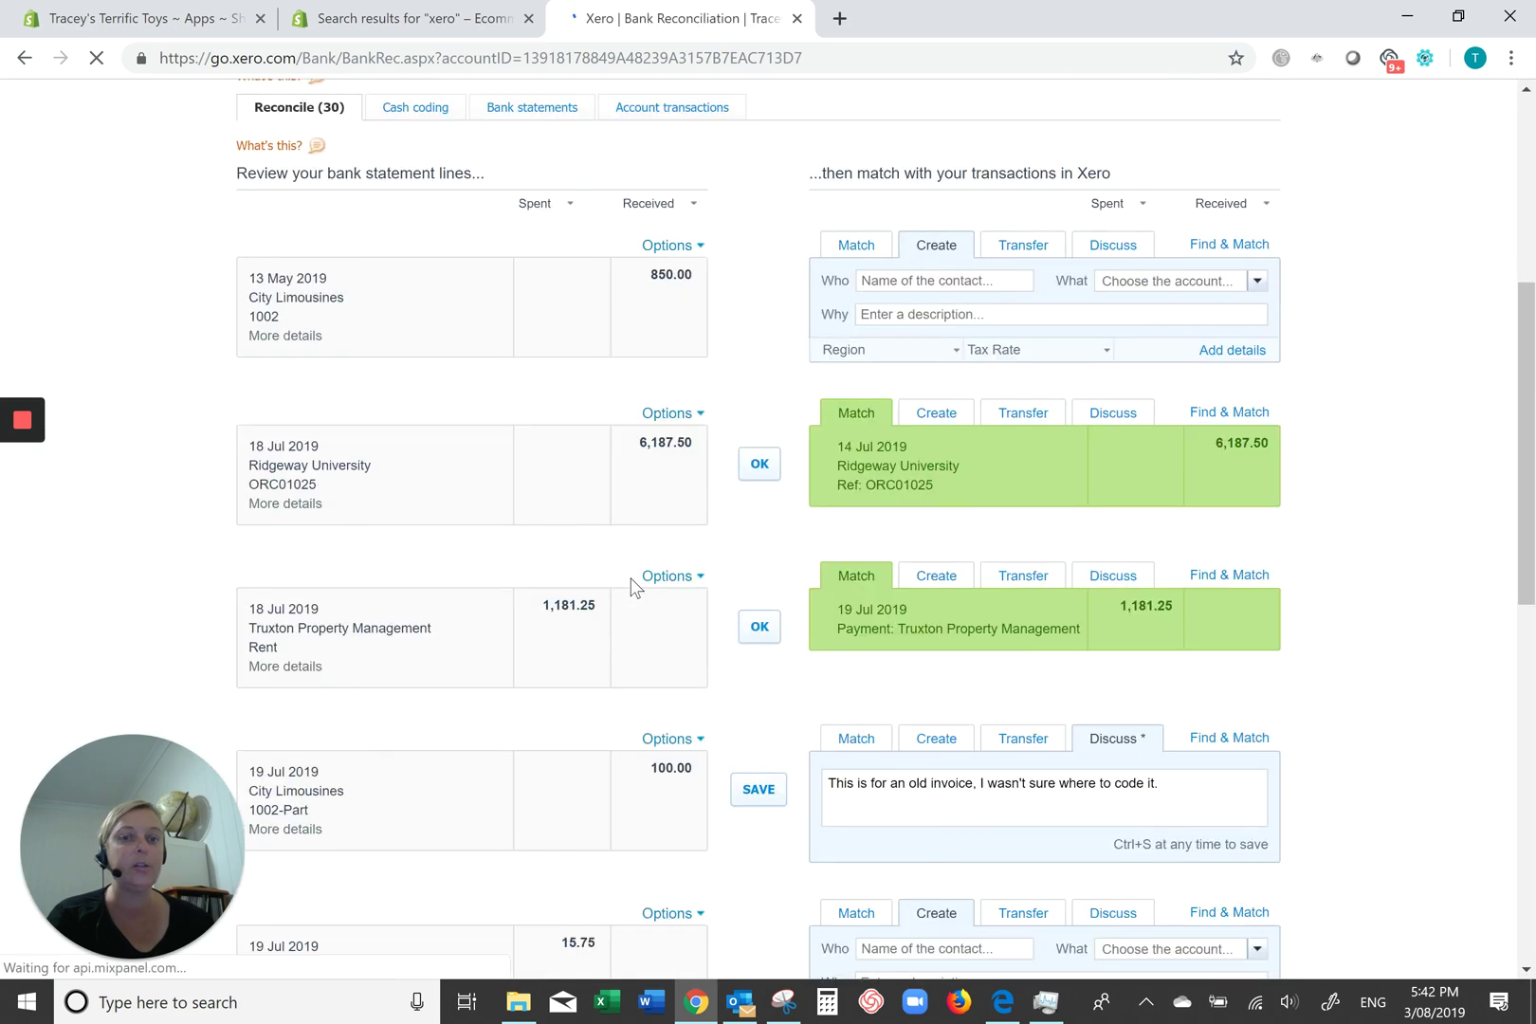
left_click(1235, 909)
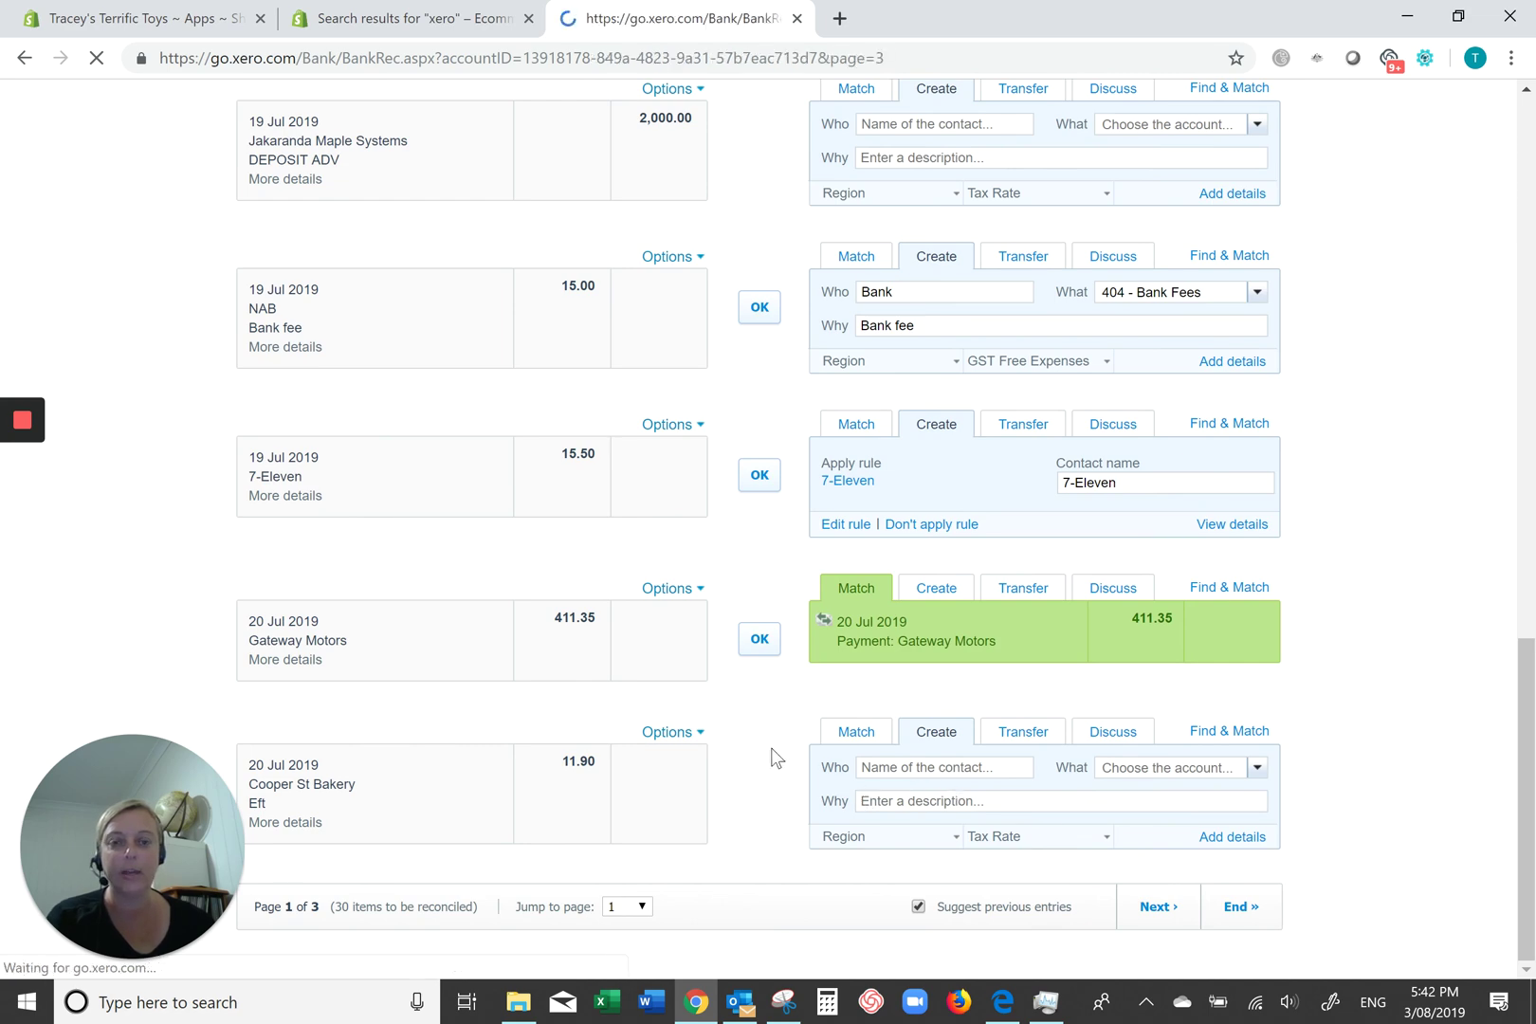
scroll(851, 745, "down", 3)
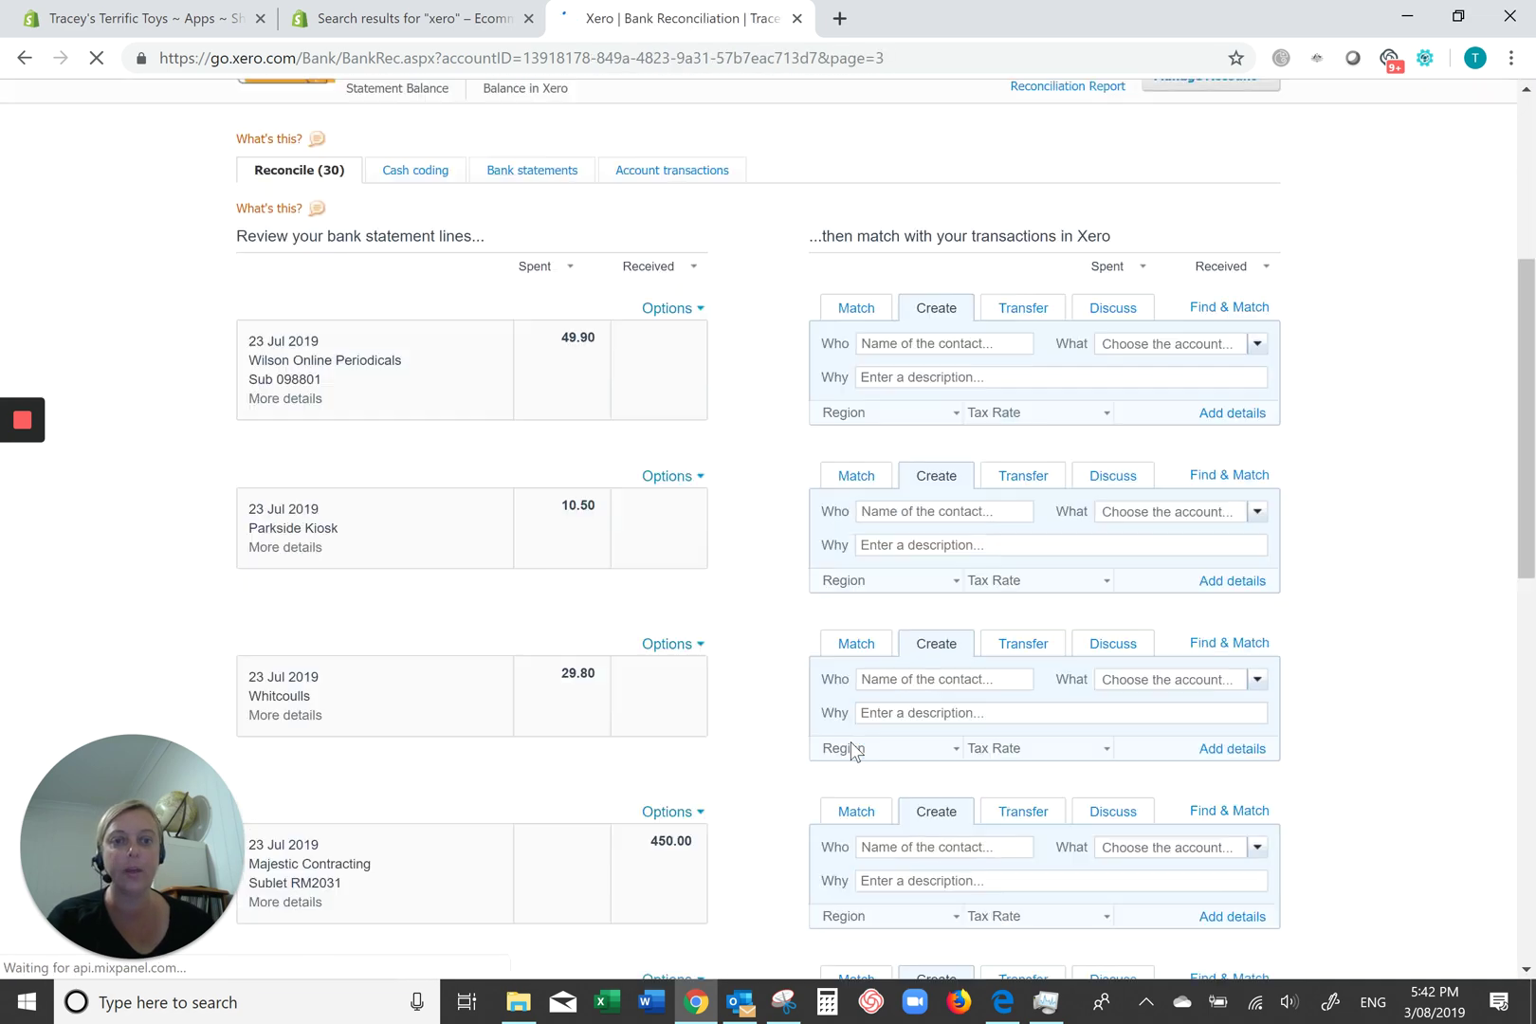
scroll(851, 744, "down", 10)
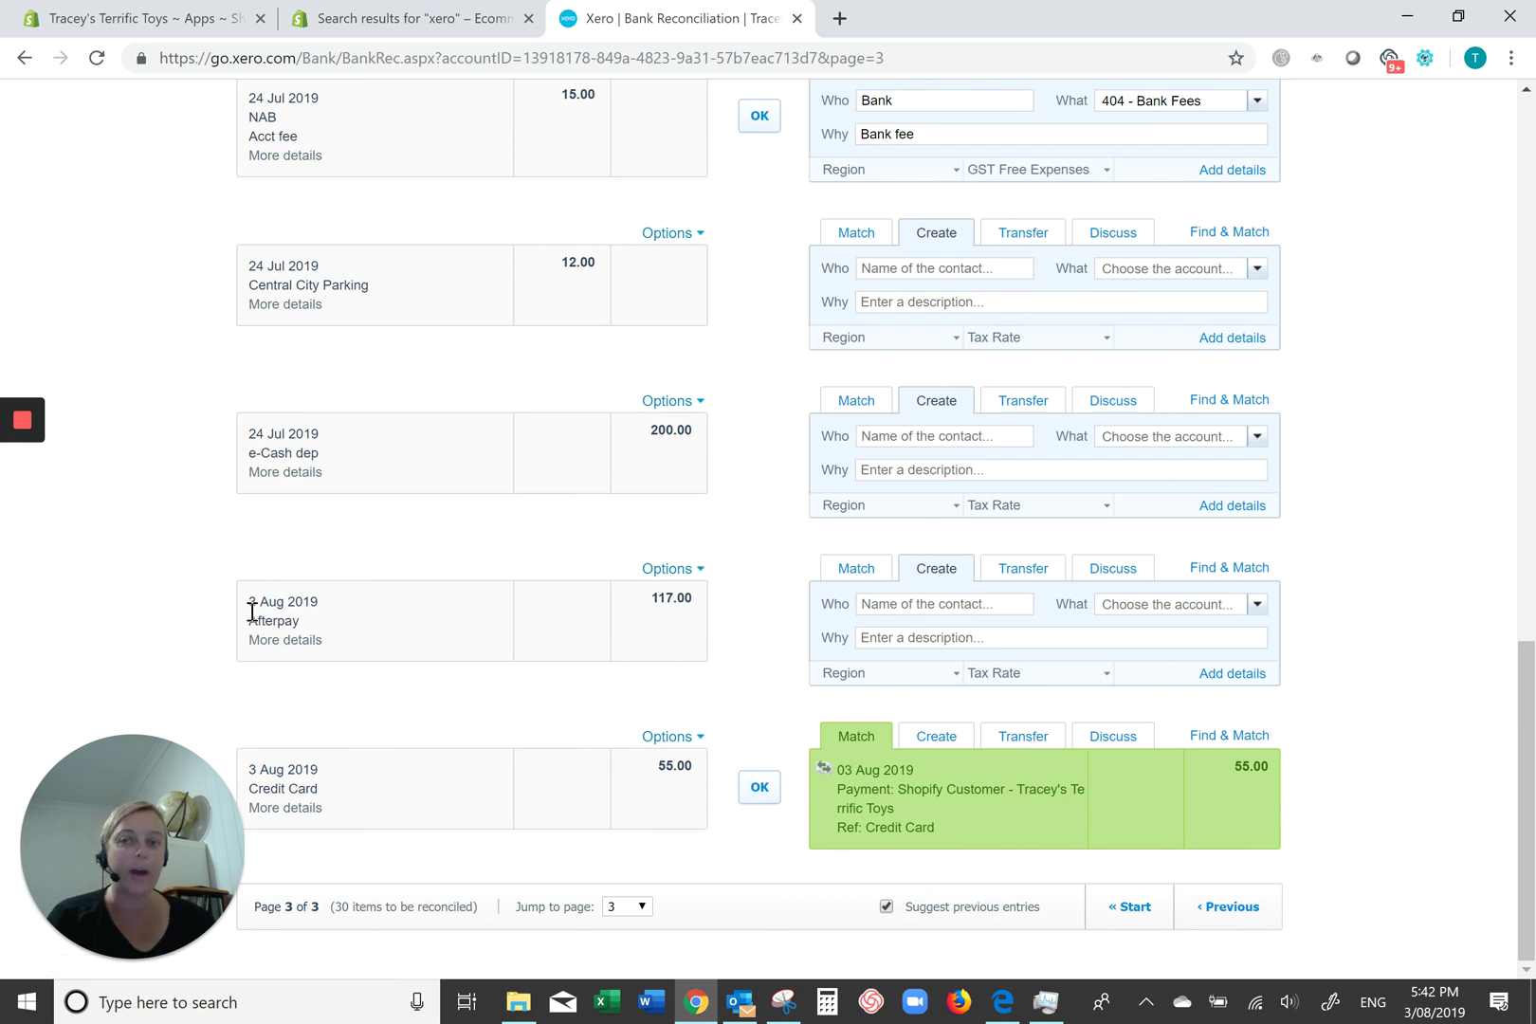
left_click(313, 808)
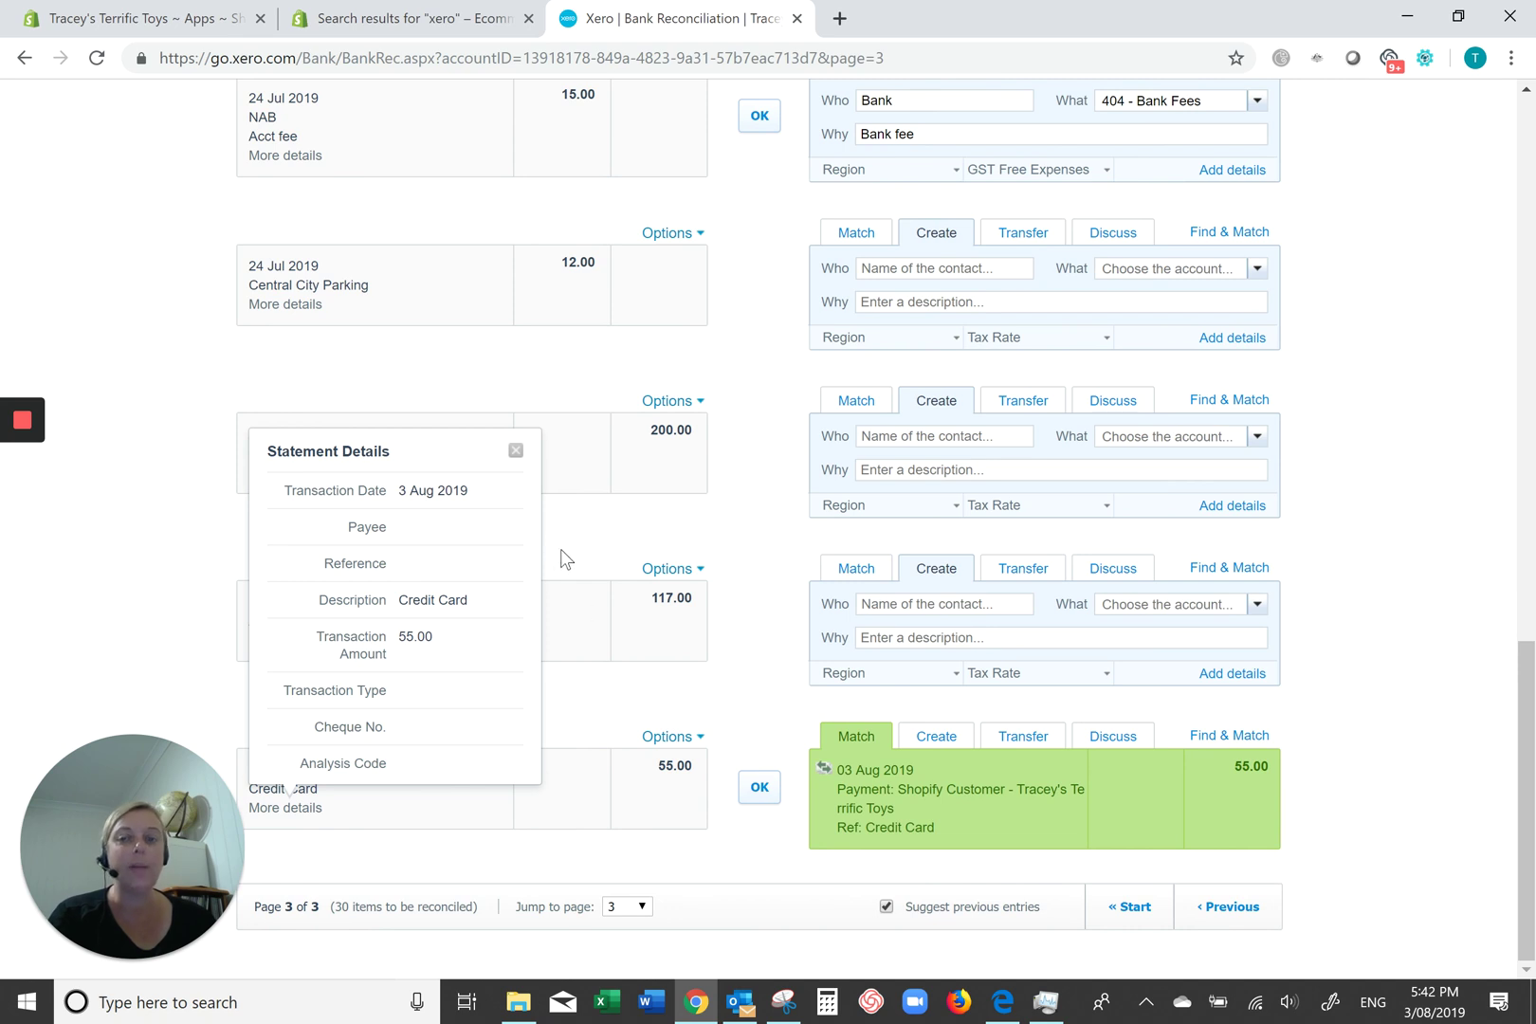
left_click(514, 452)
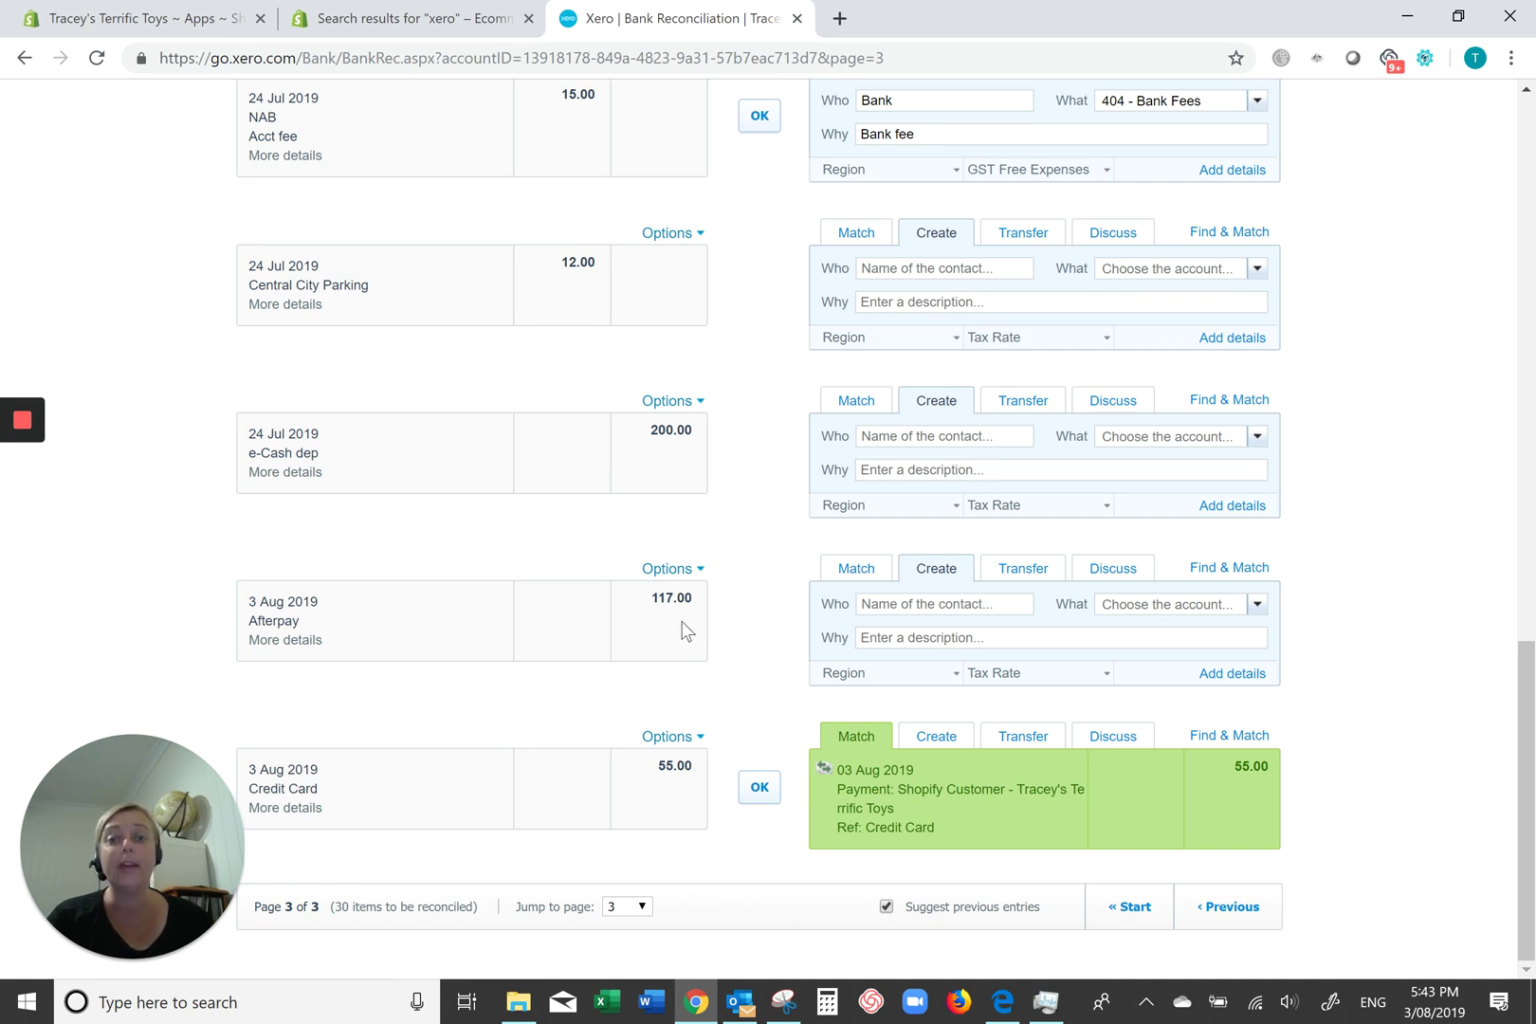
- Filter matches on 'afterpay' and select AfterPay payments #1004 and #1001 for the 117.00 line
left_click(853, 569)
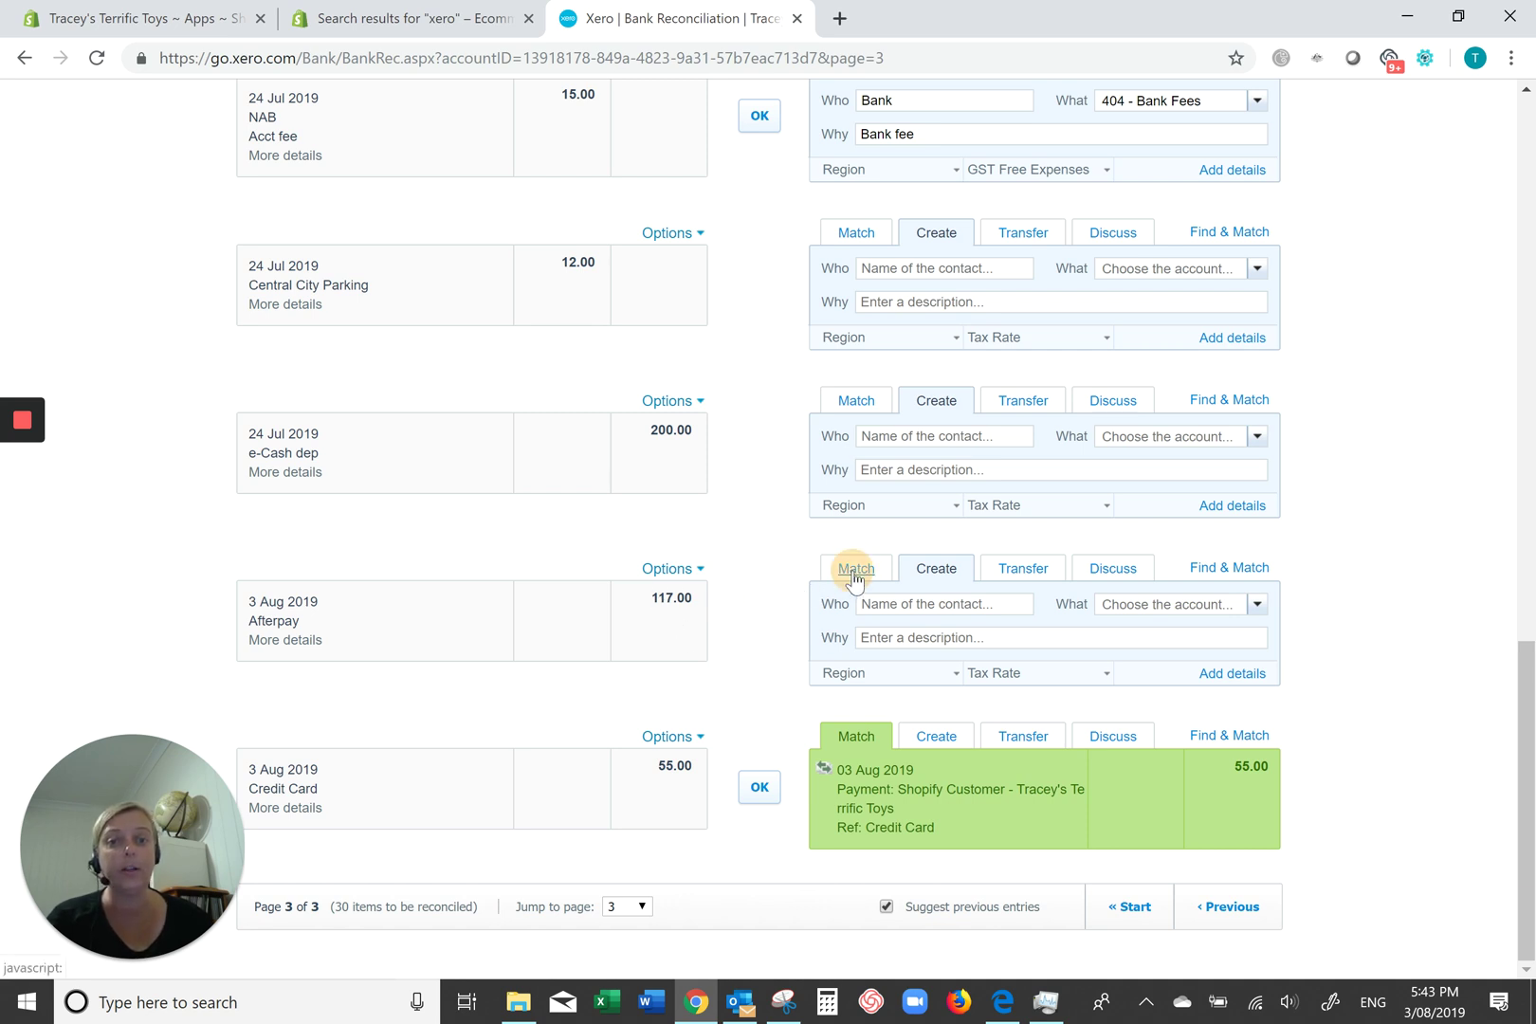
scroll(795, 672, "down", 1)
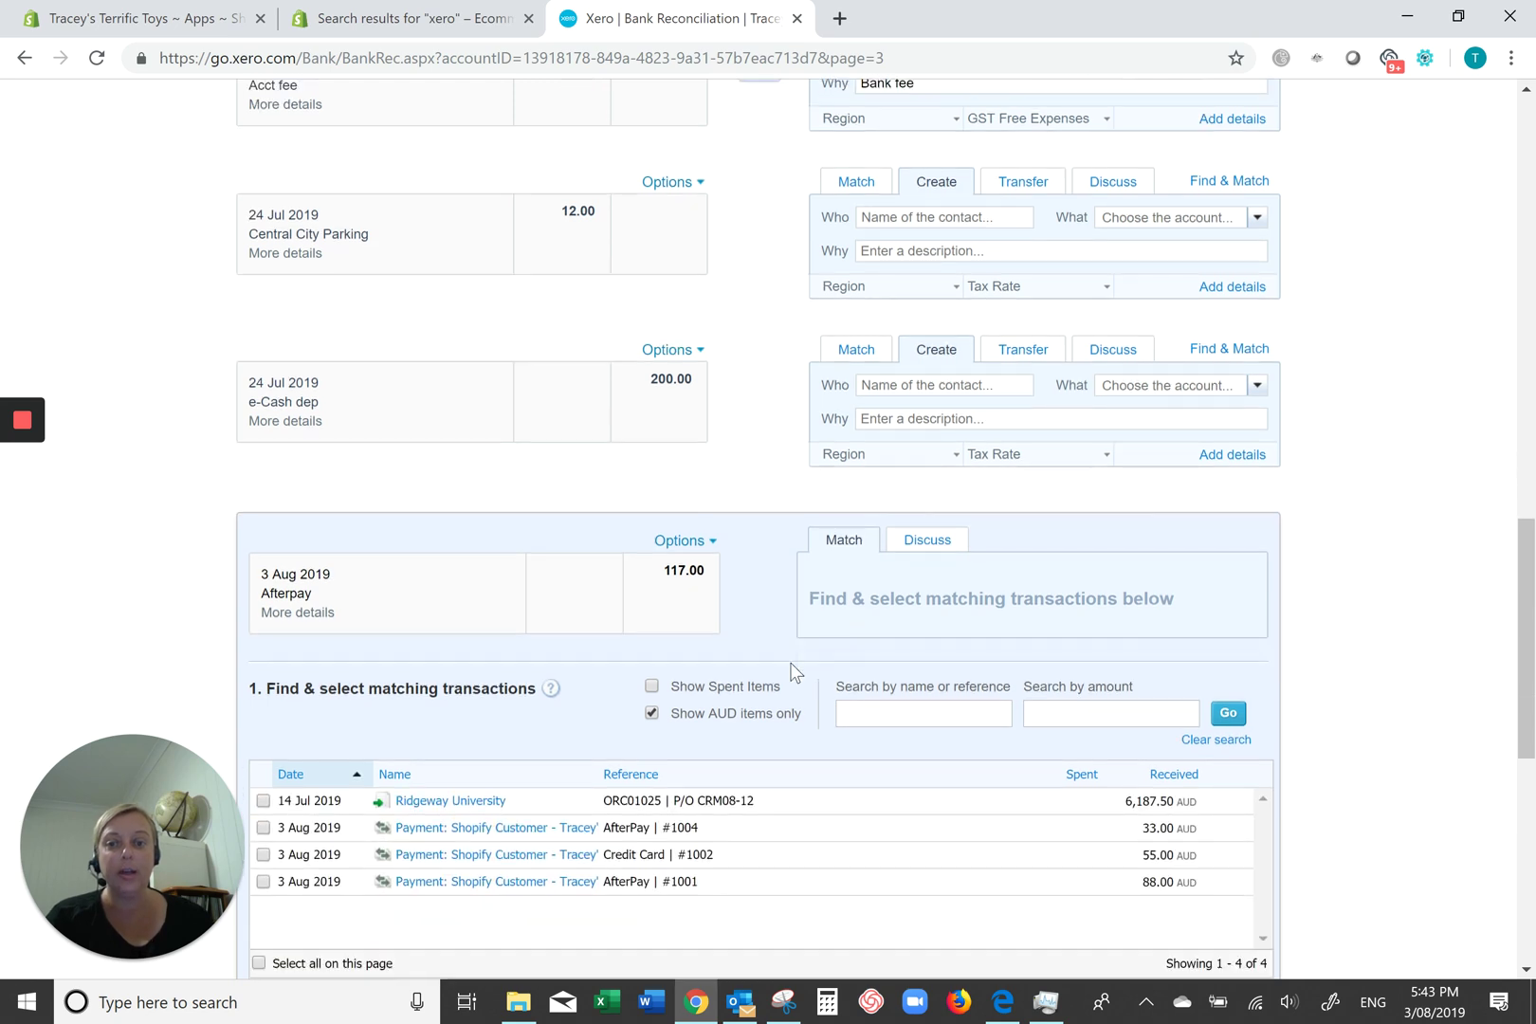
scroll(795, 672, "down", 1)
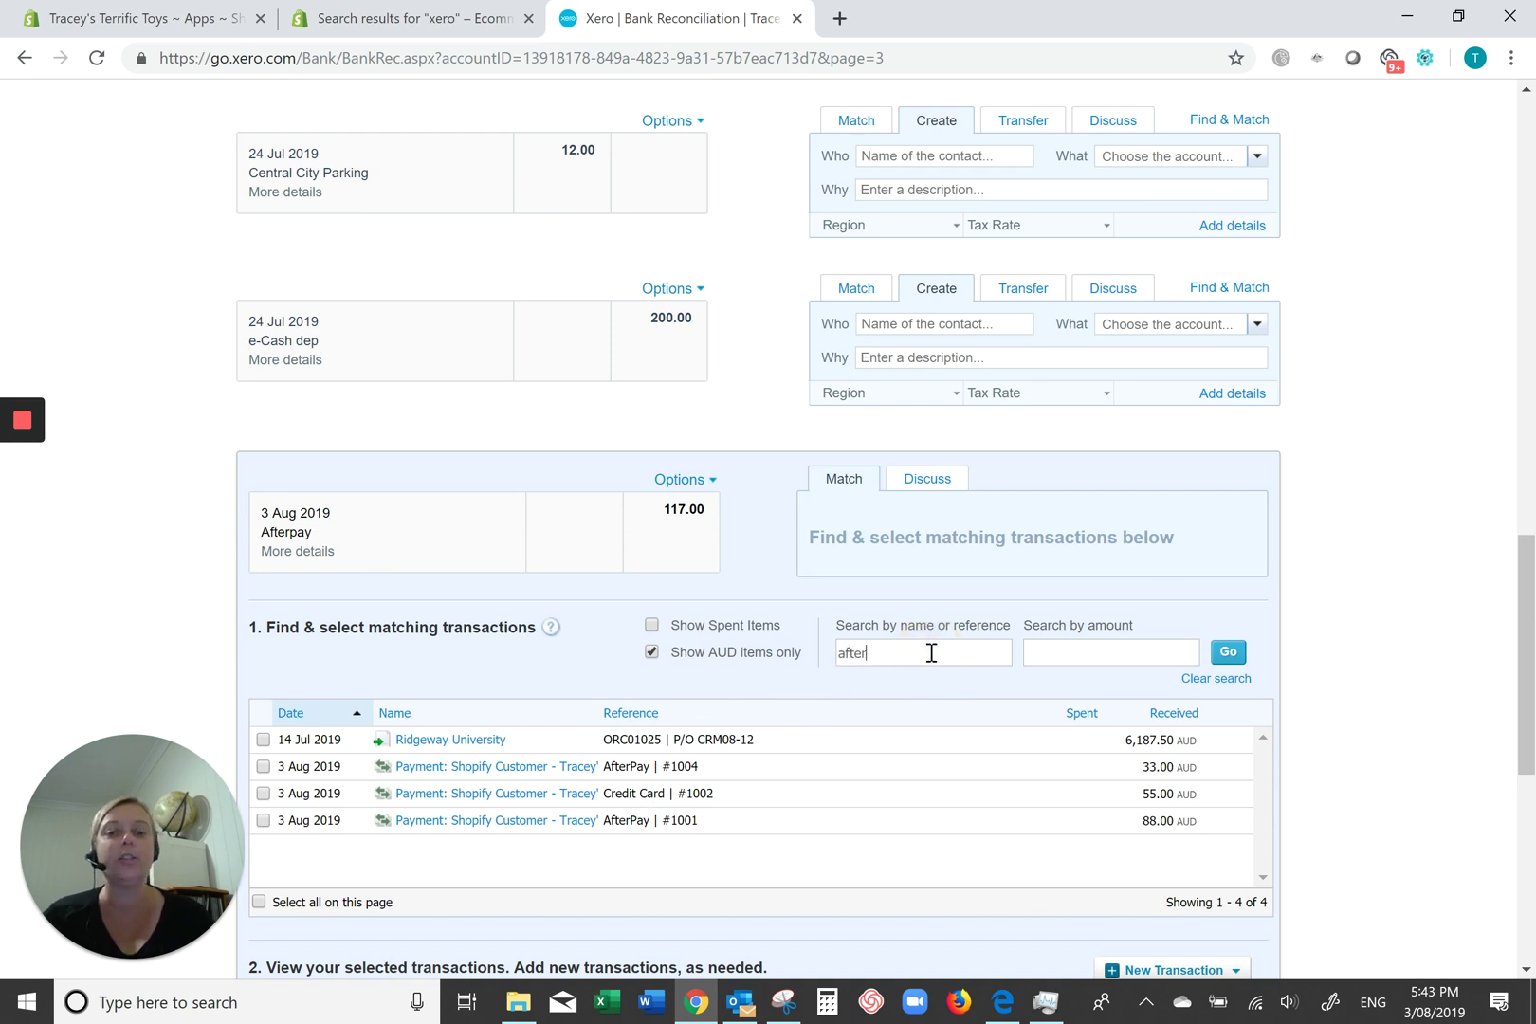
key("Return")
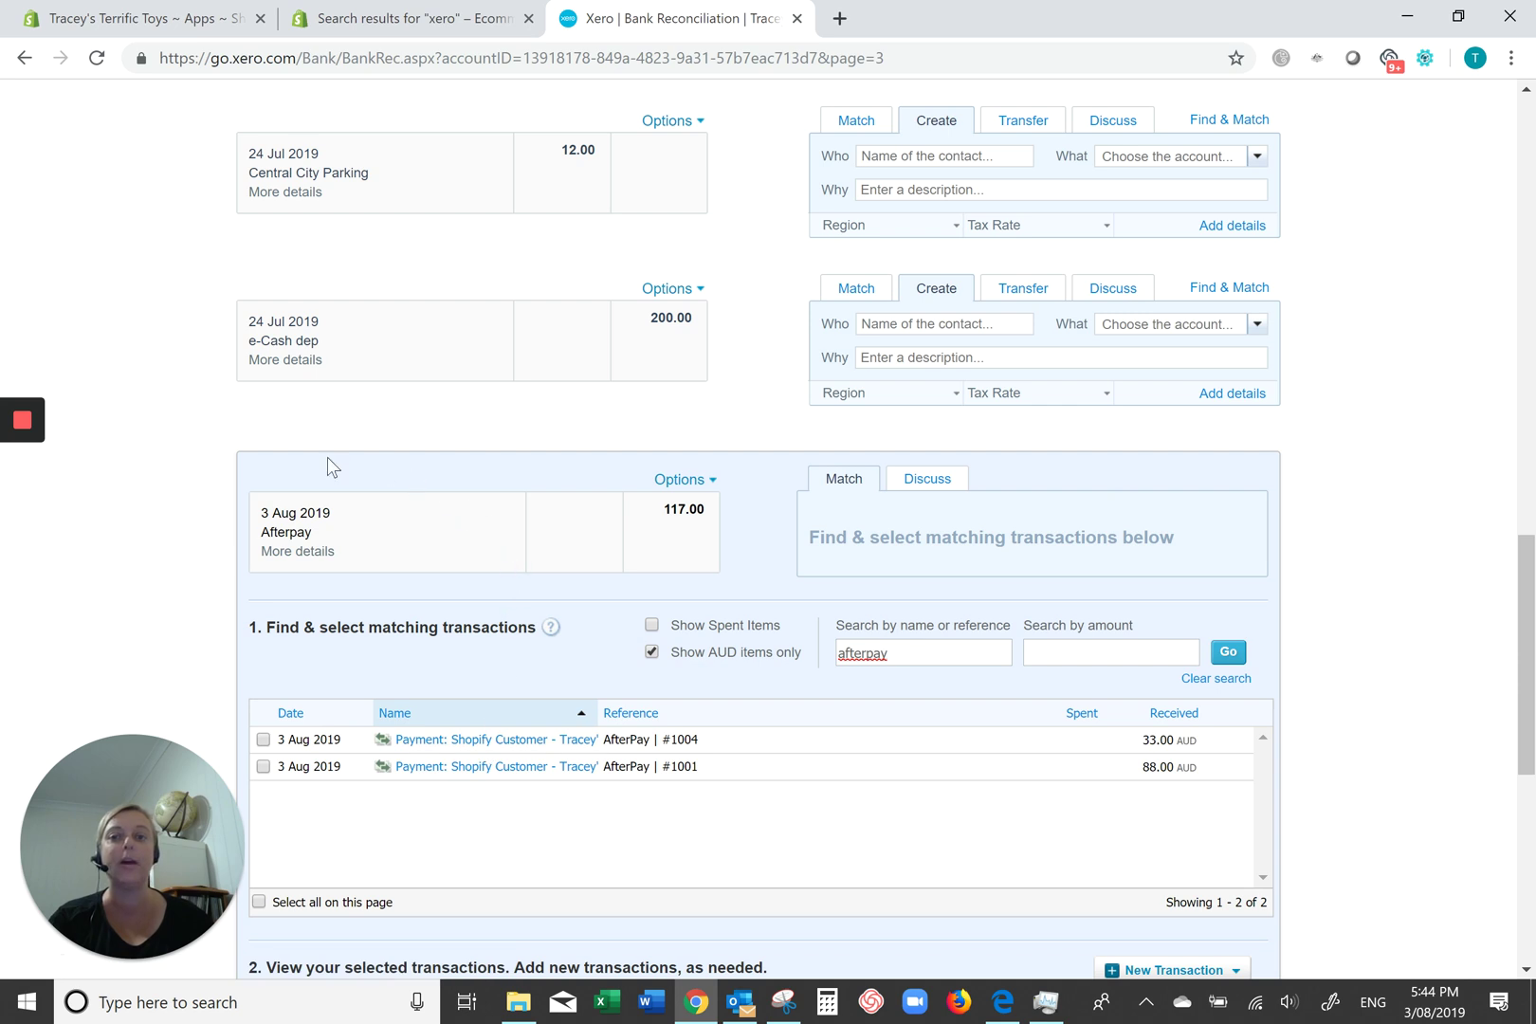
left_click(285, 551)
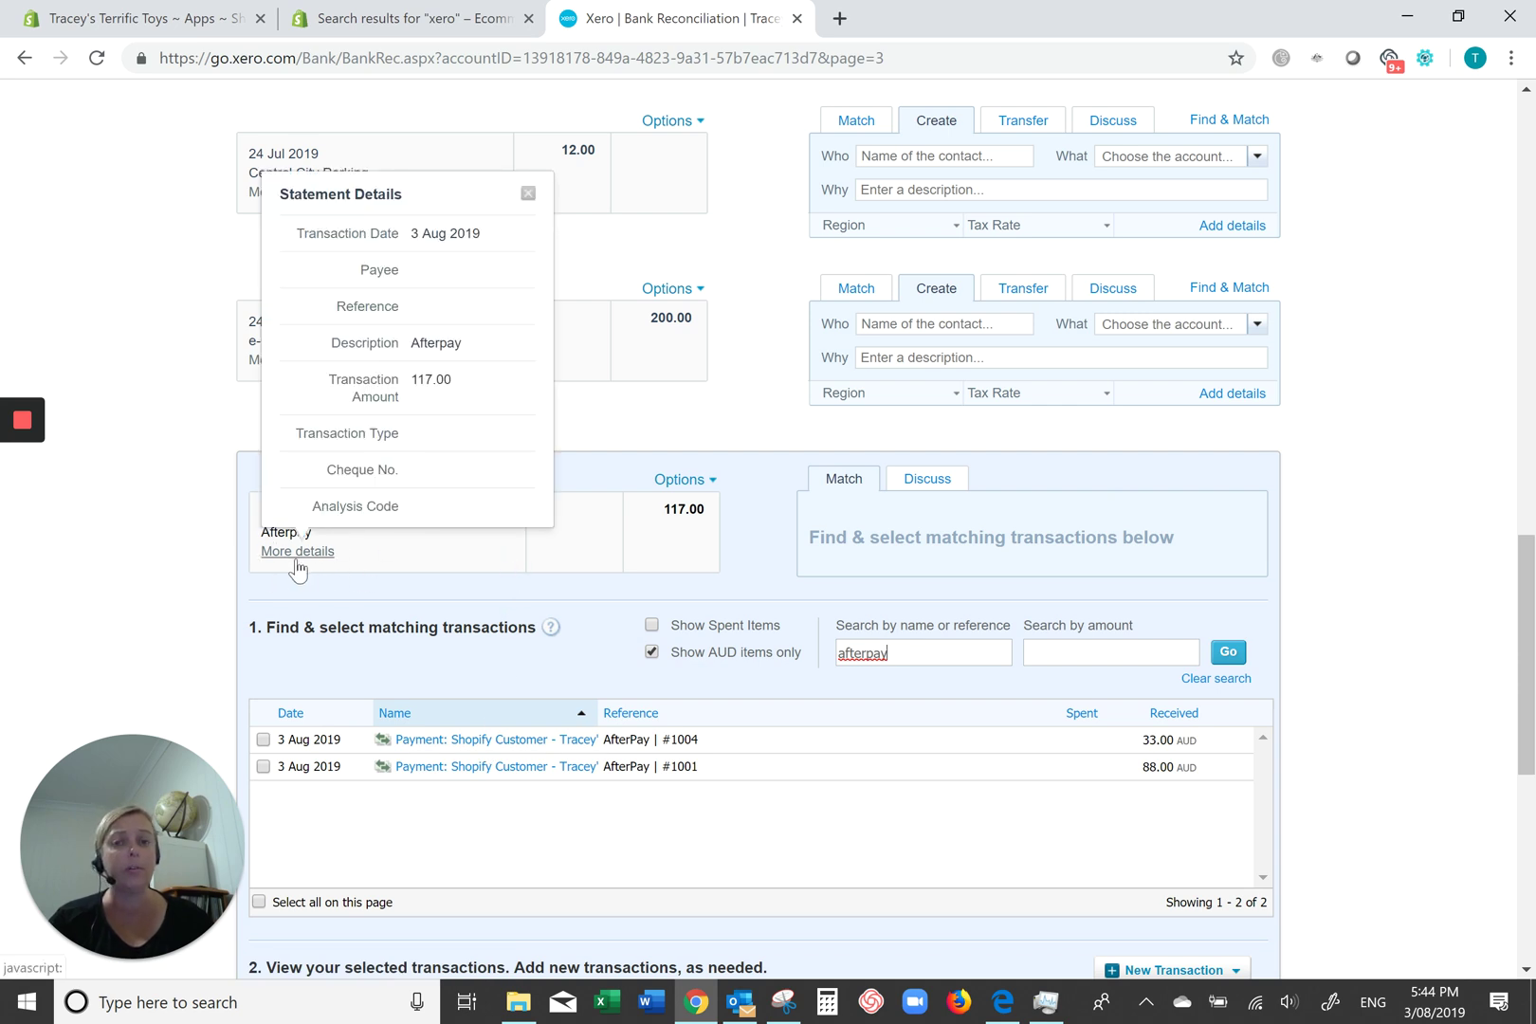
left_click(263, 740)
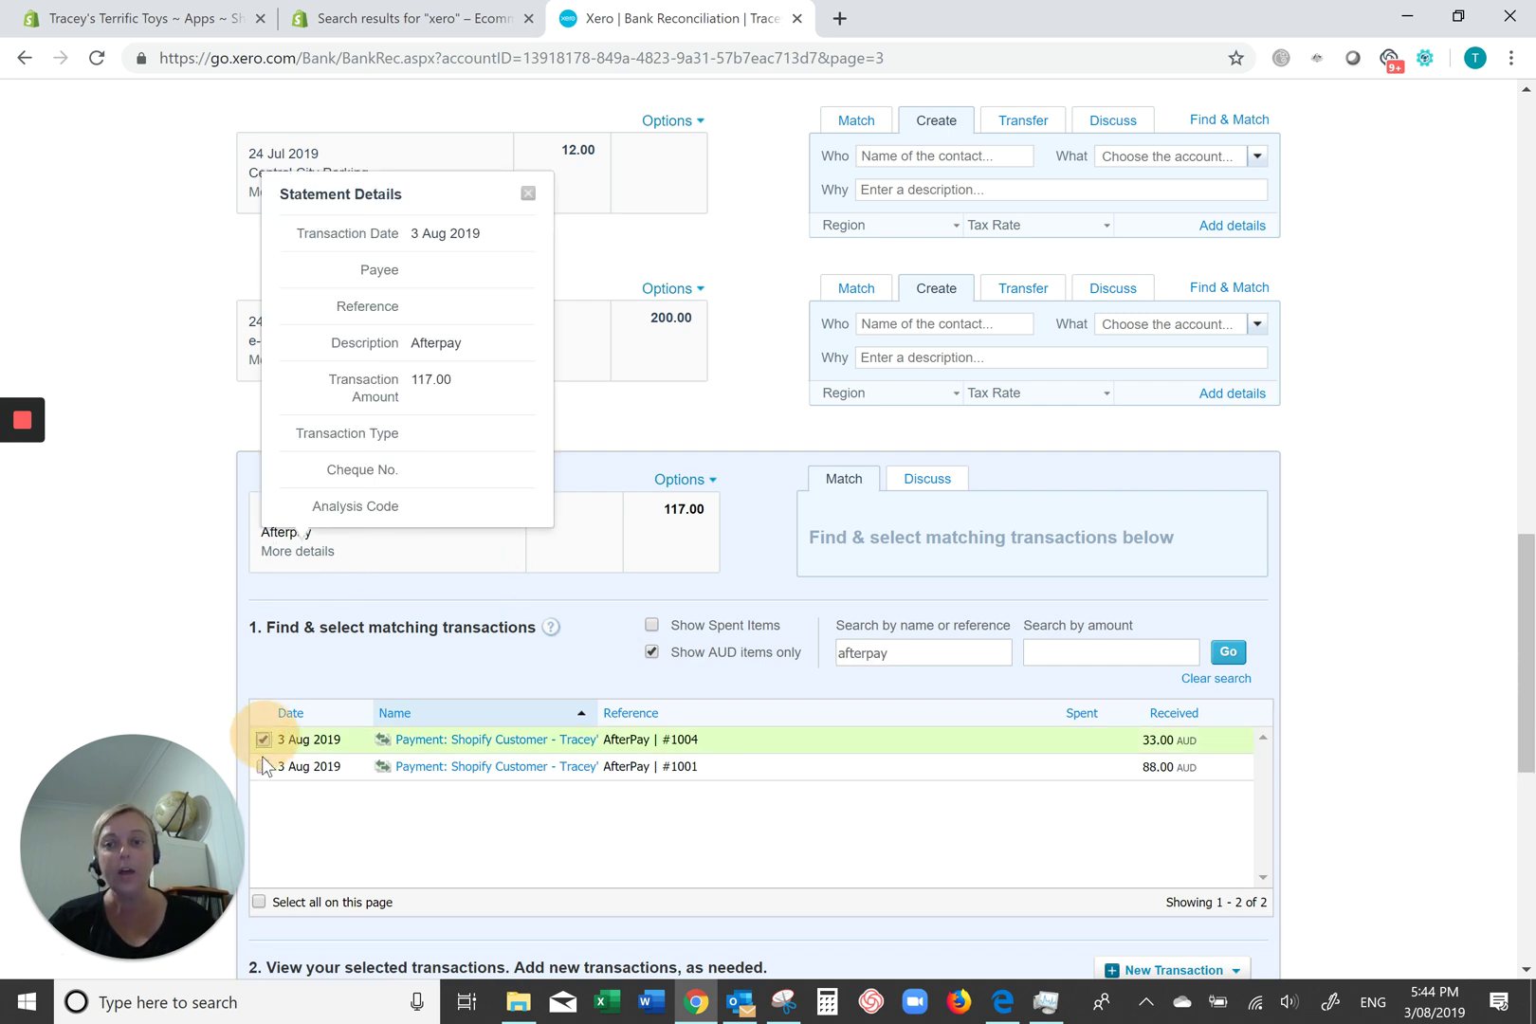
left_click(263, 766)
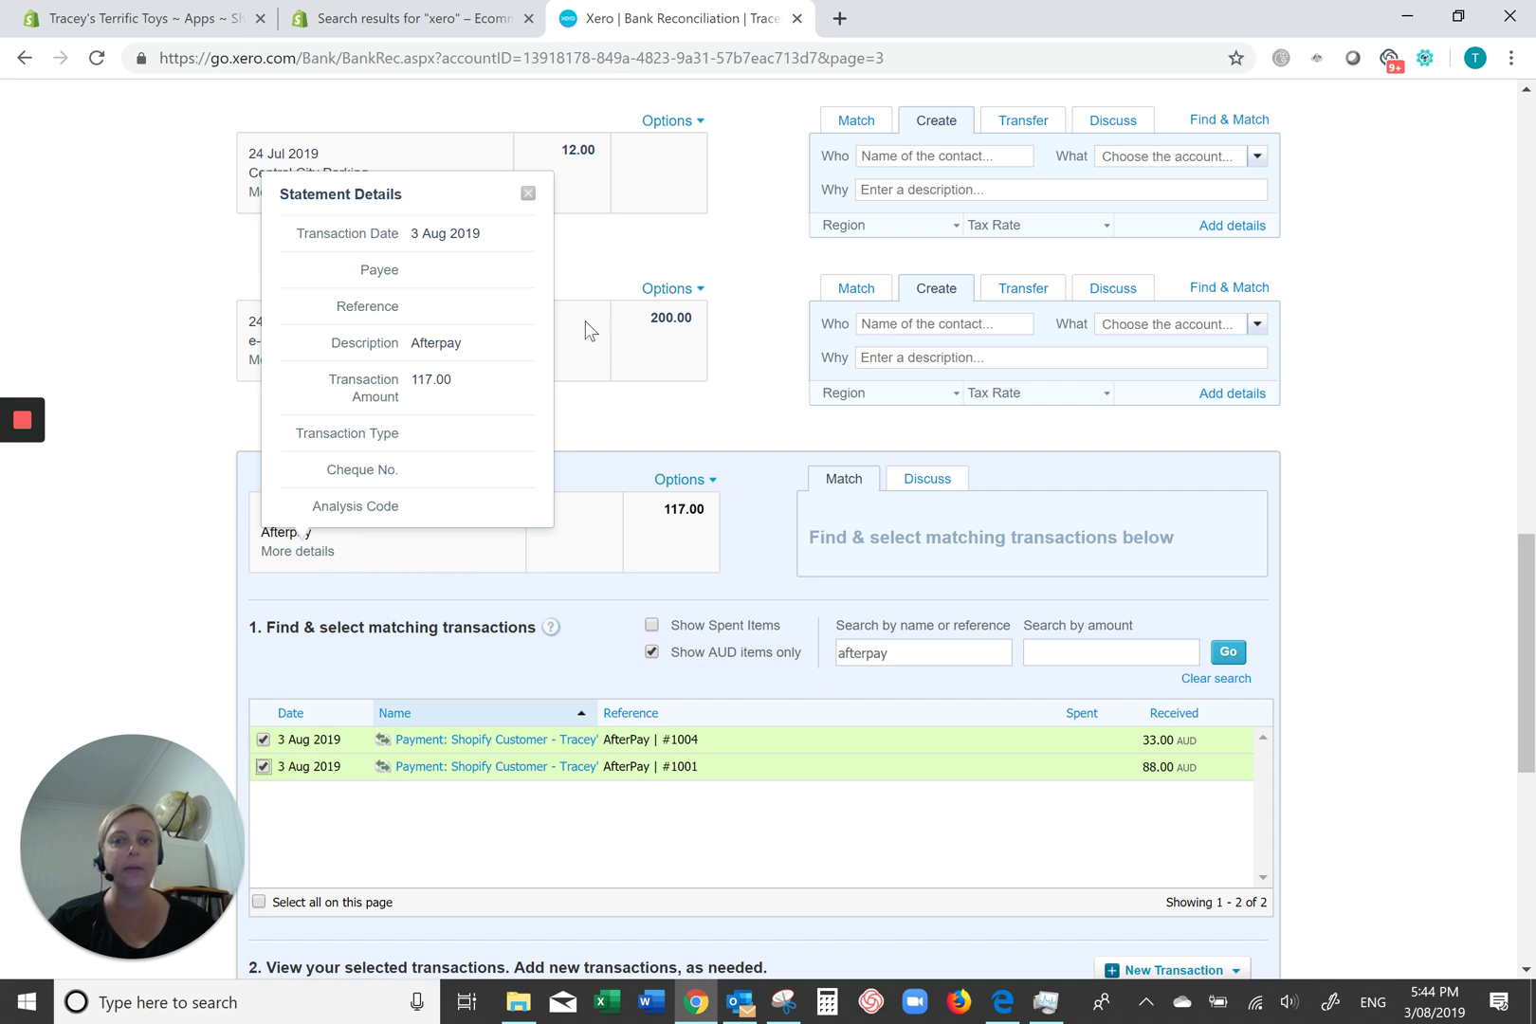
left_click(528, 194)
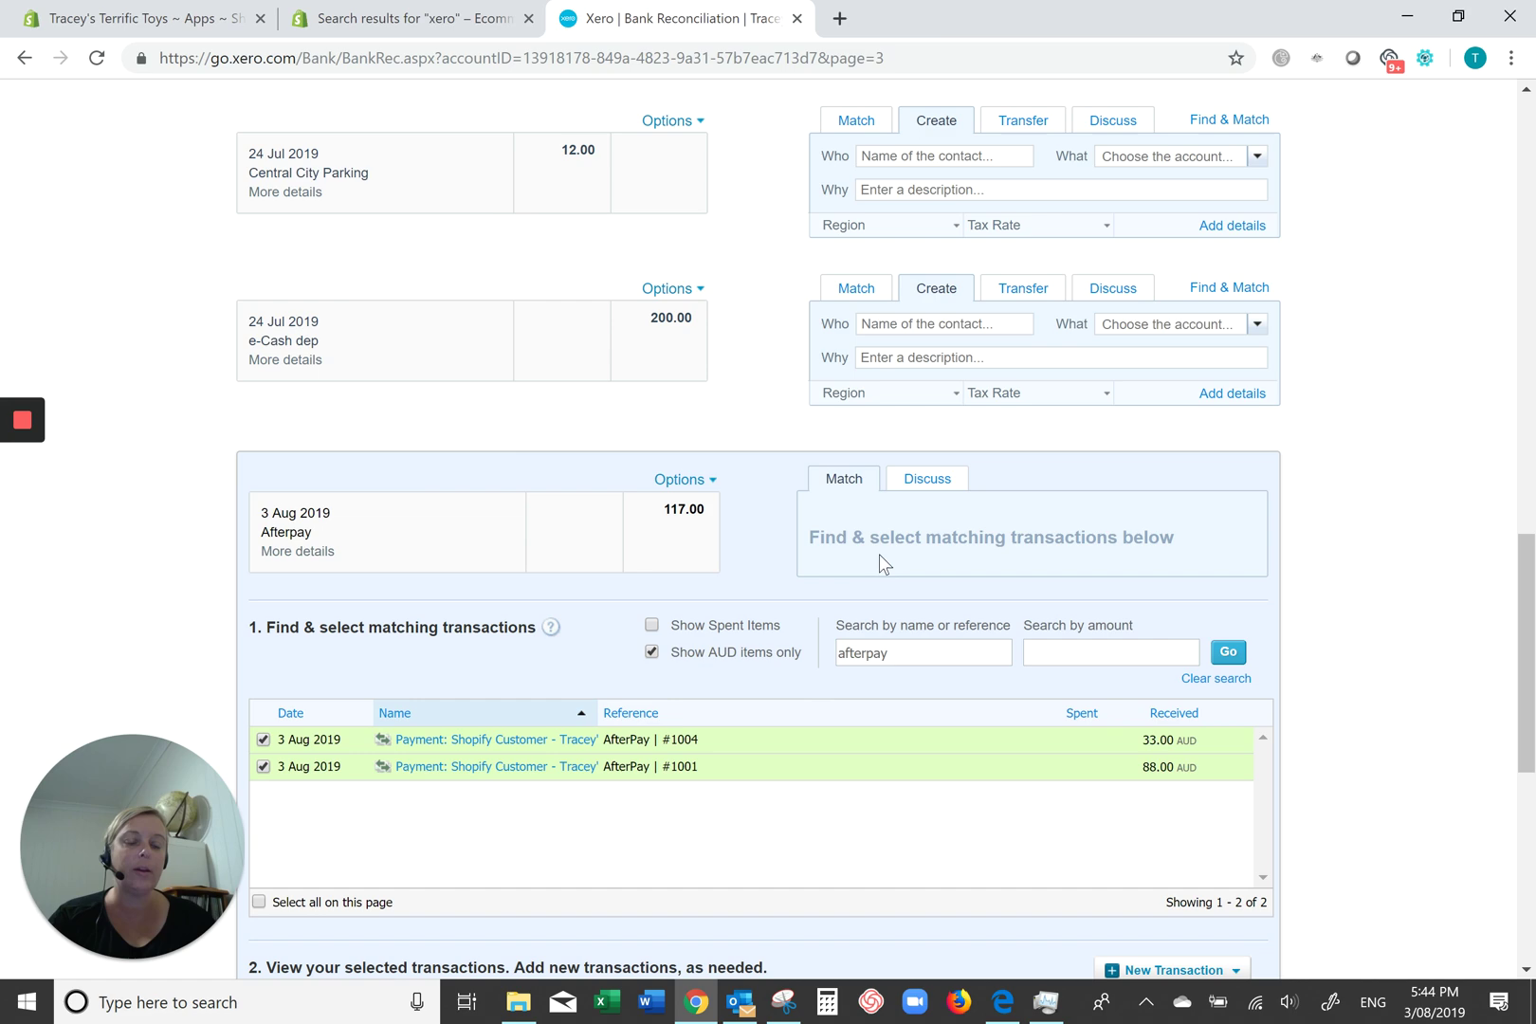
scroll(878, 562, "down", 5)
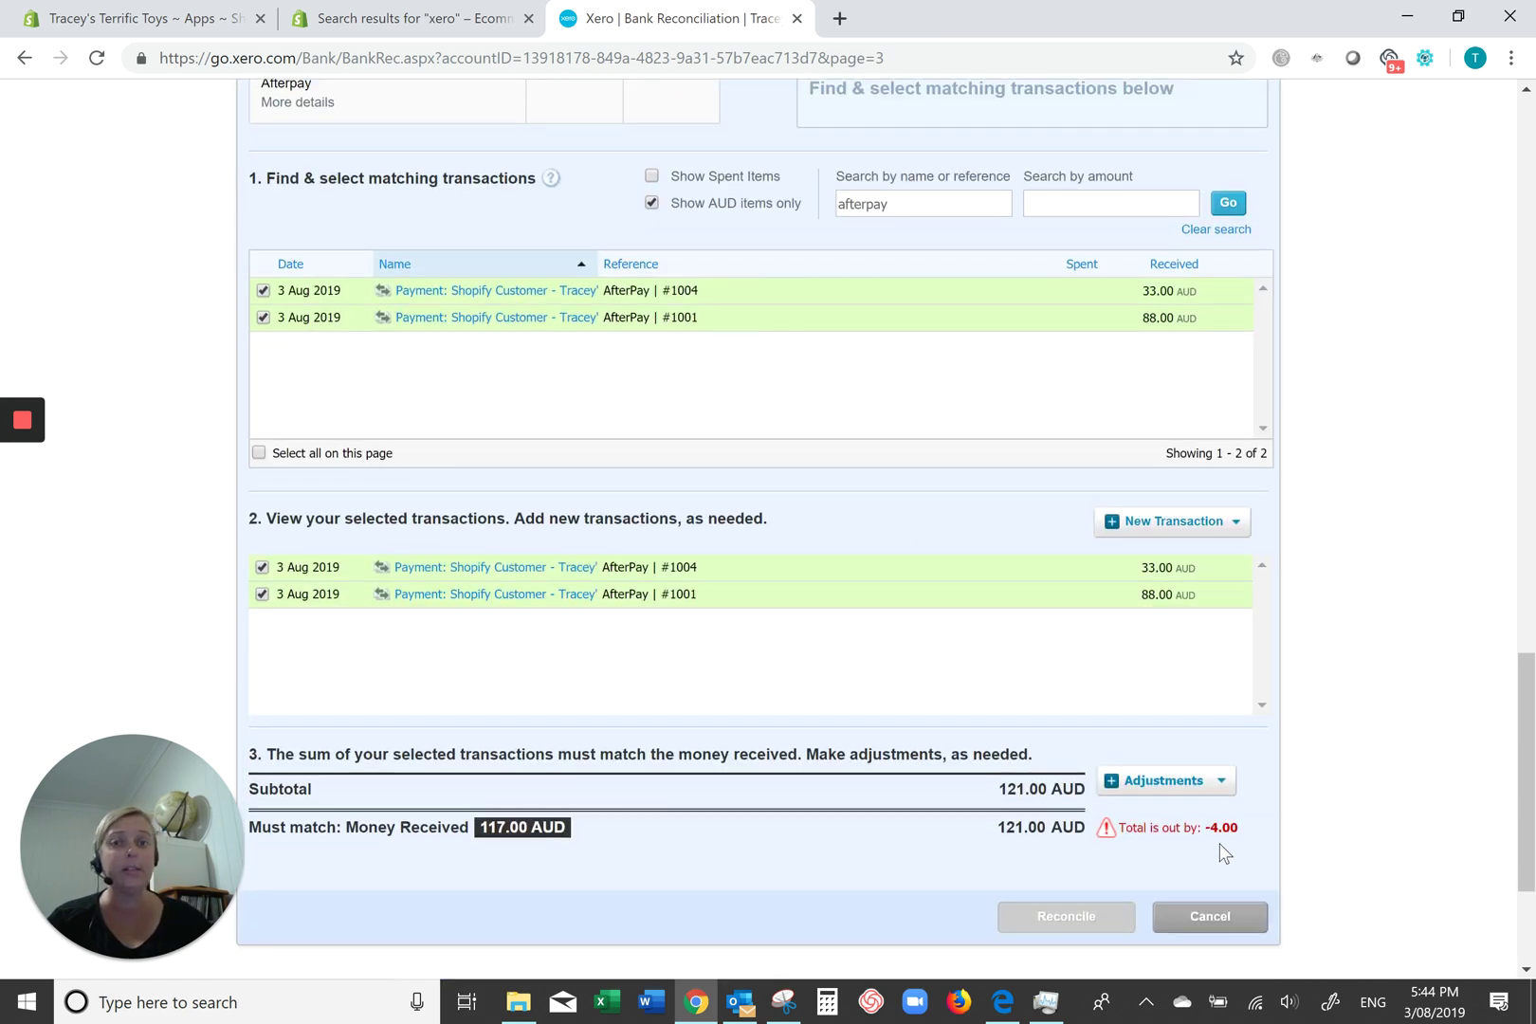
scroll(1024, 574, "up", 3)
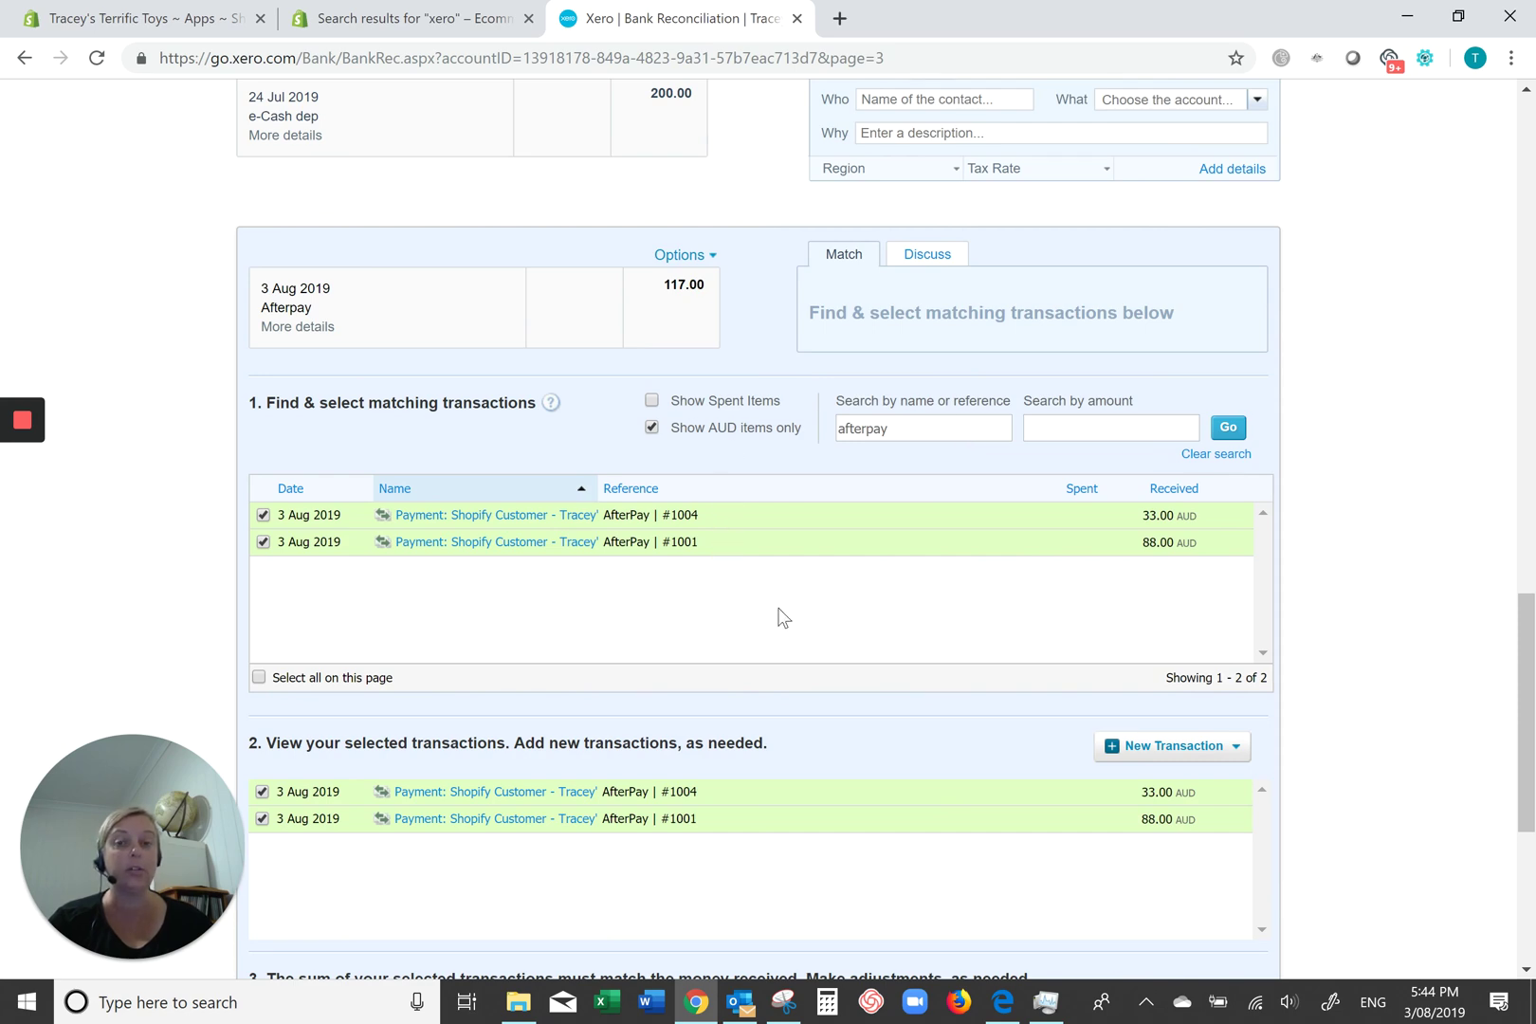
scroll(879, 616, "down", 4)
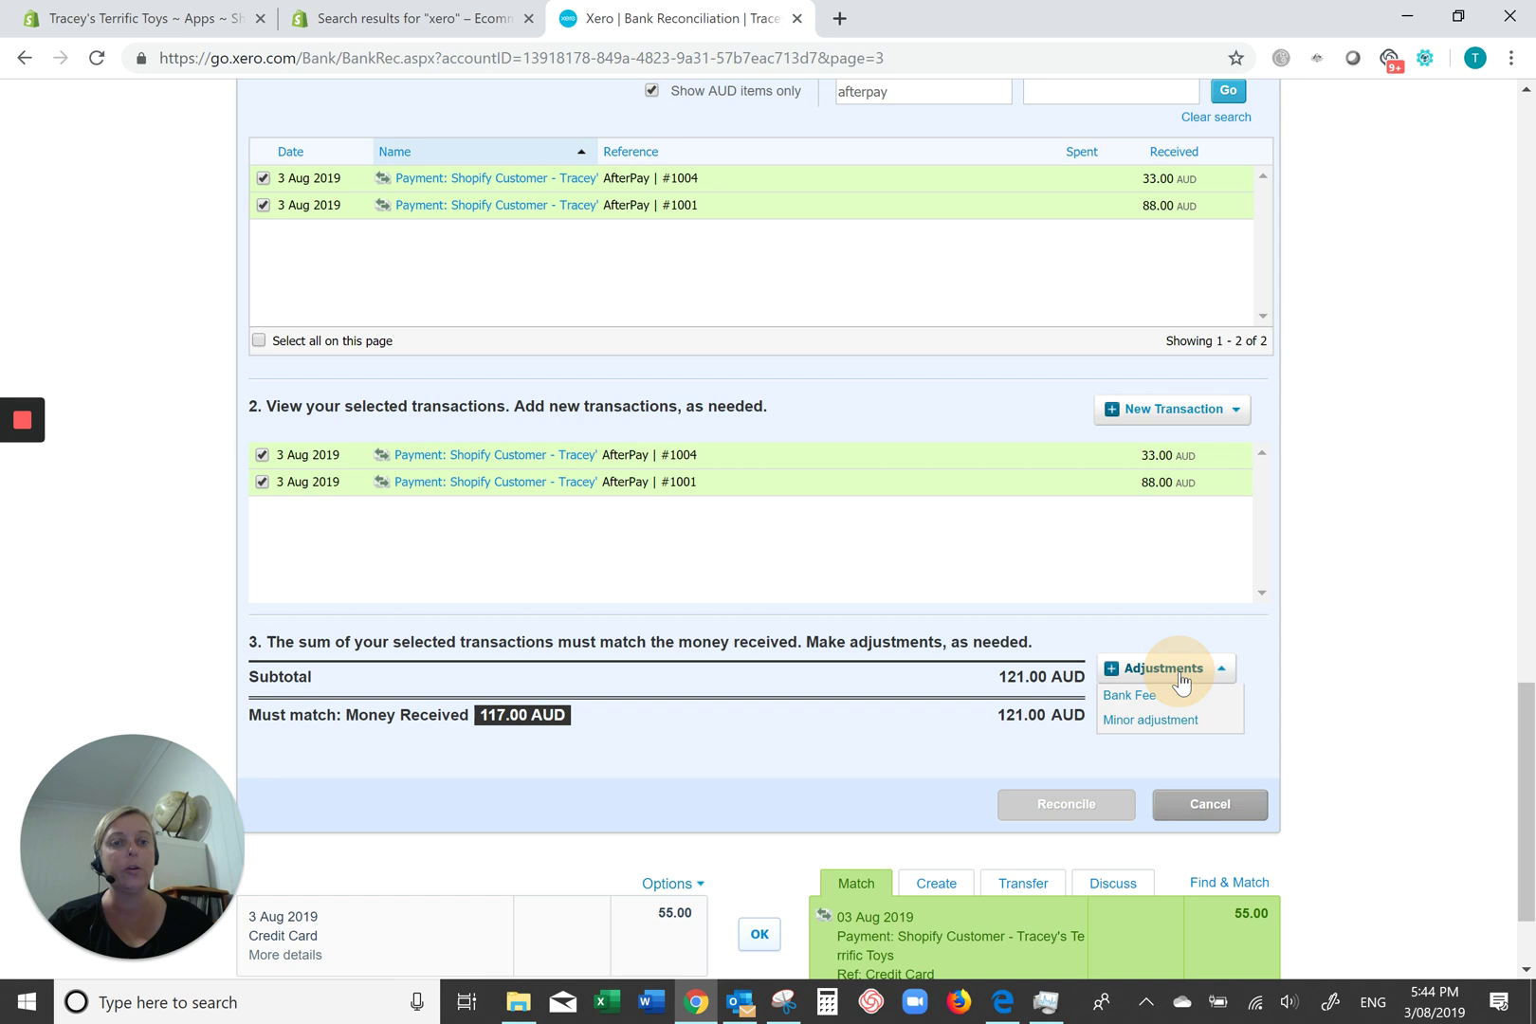
- Add a 4.00 Afterpay Merchant Fee adjustment to 404 - Bank Fees with GST on Expenses
left_click(1176, 702)
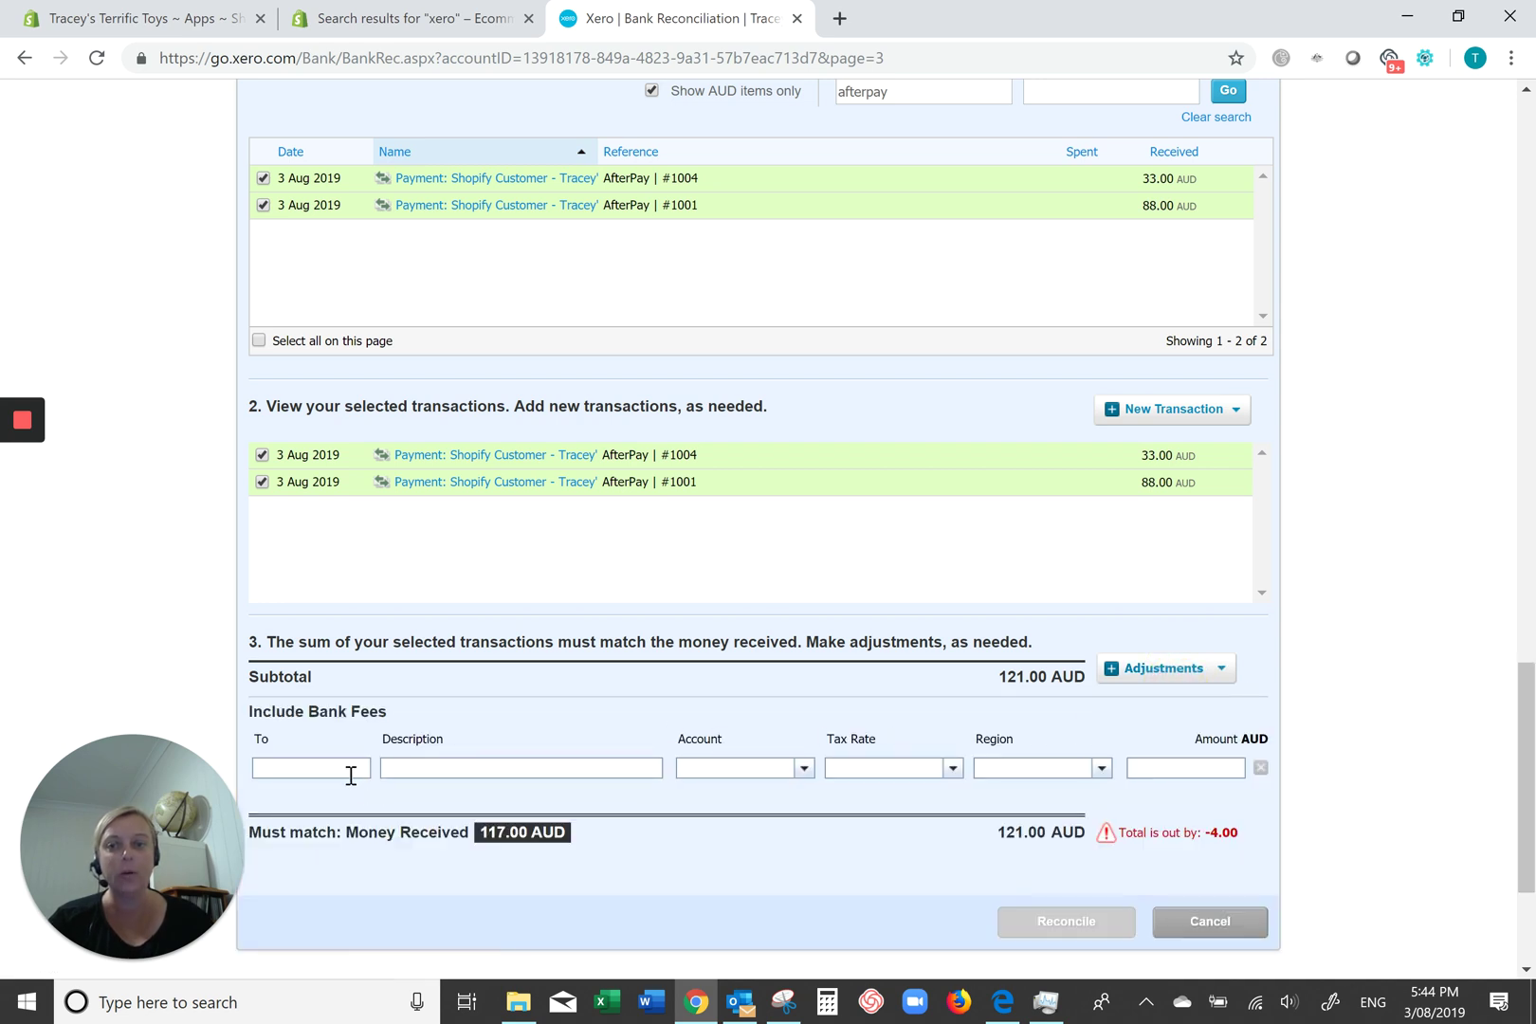
left_click(350, 771)
type("Afterpay")
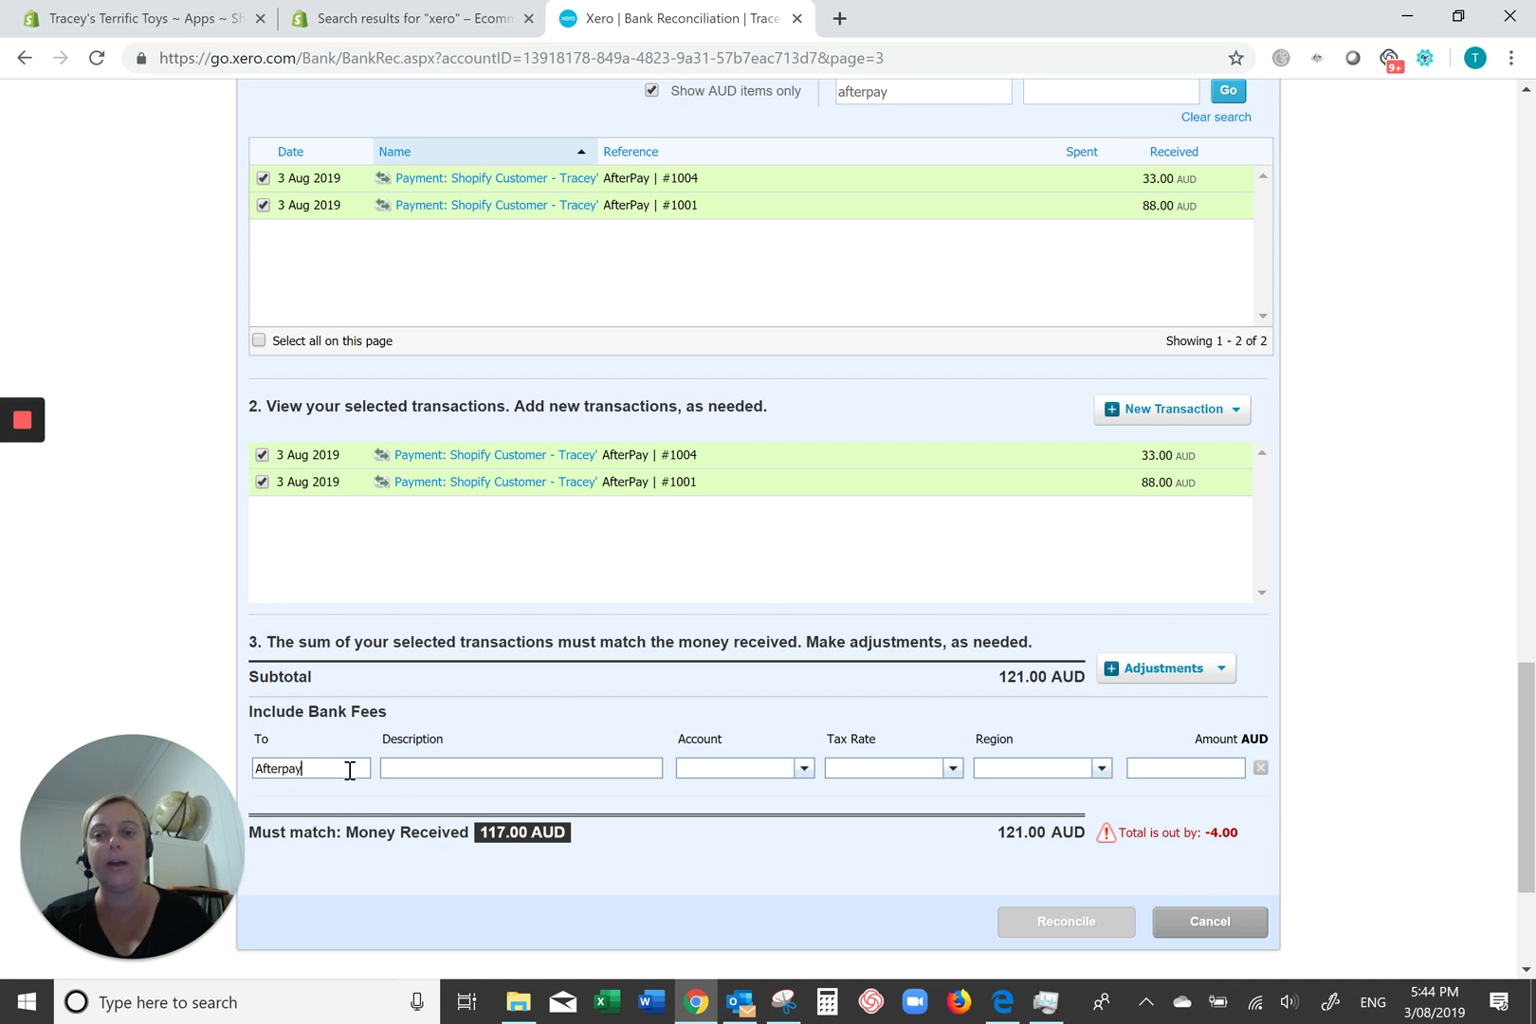
type("Merchant F")
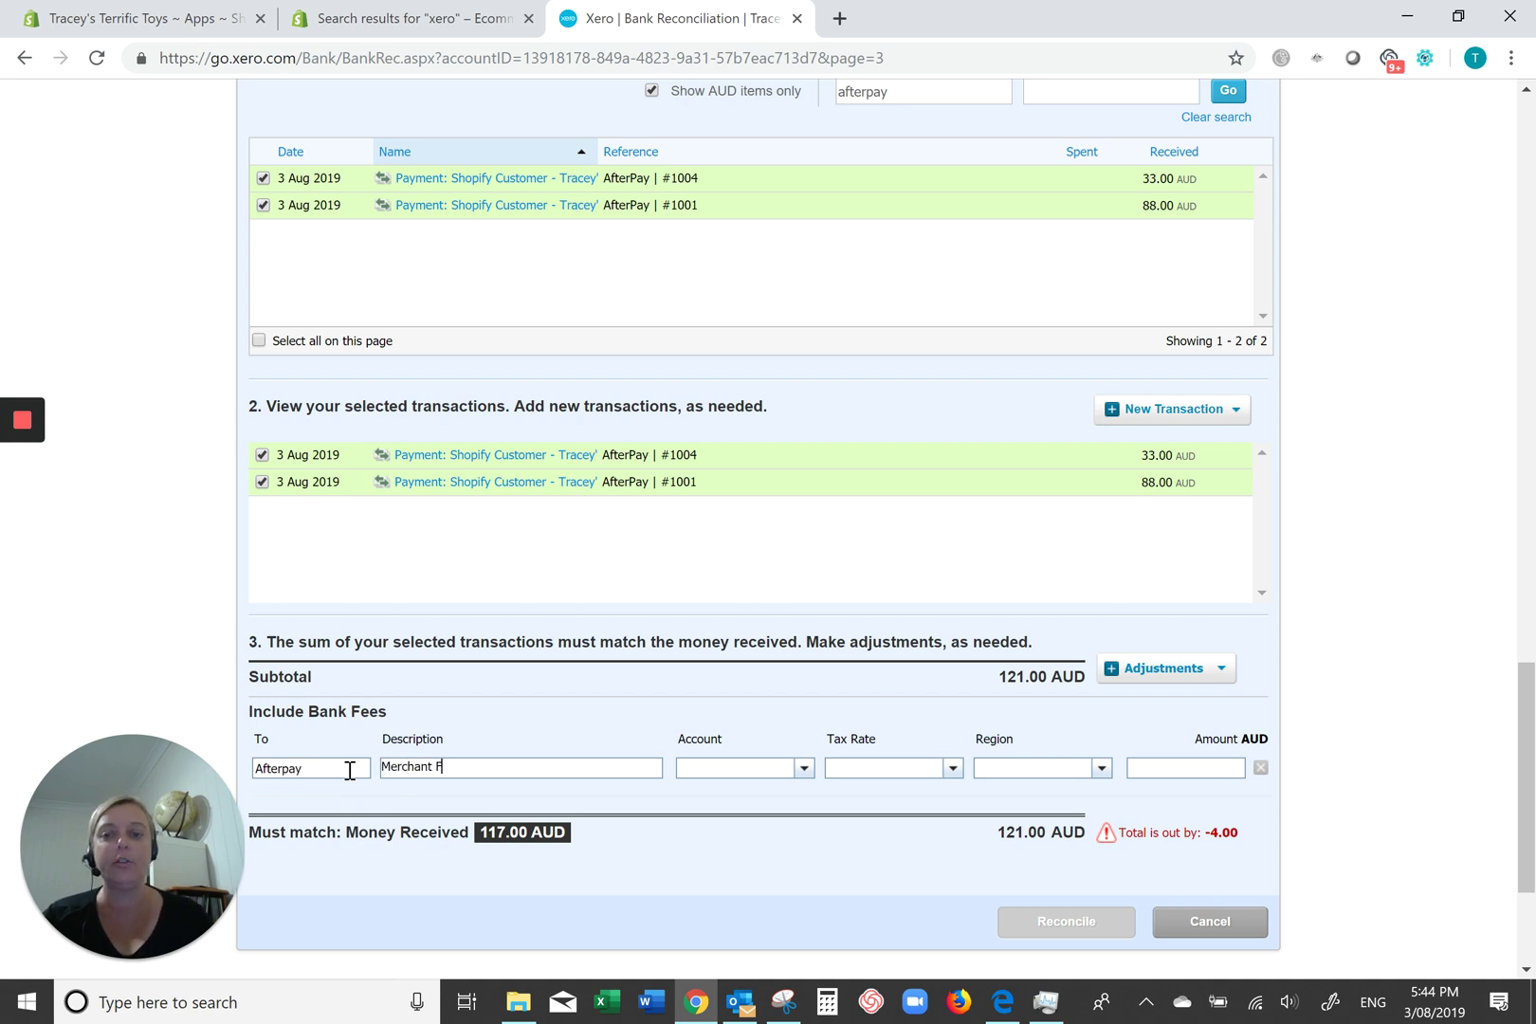
type("ee")
key("Tab")
type("bank")
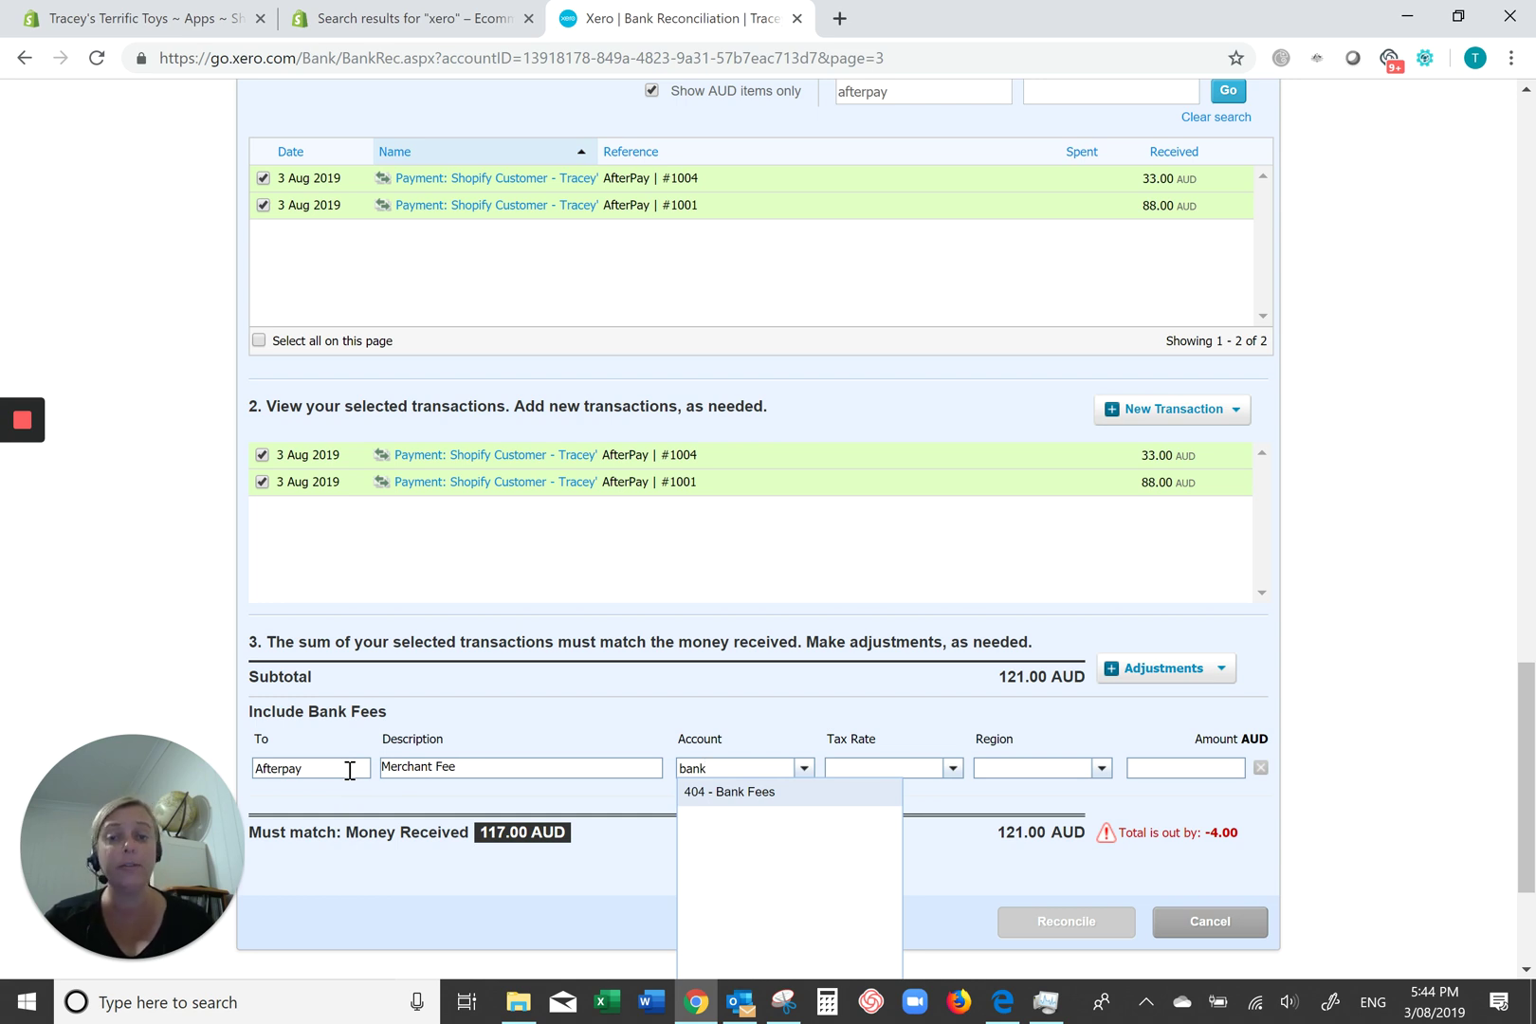
key("Tab")
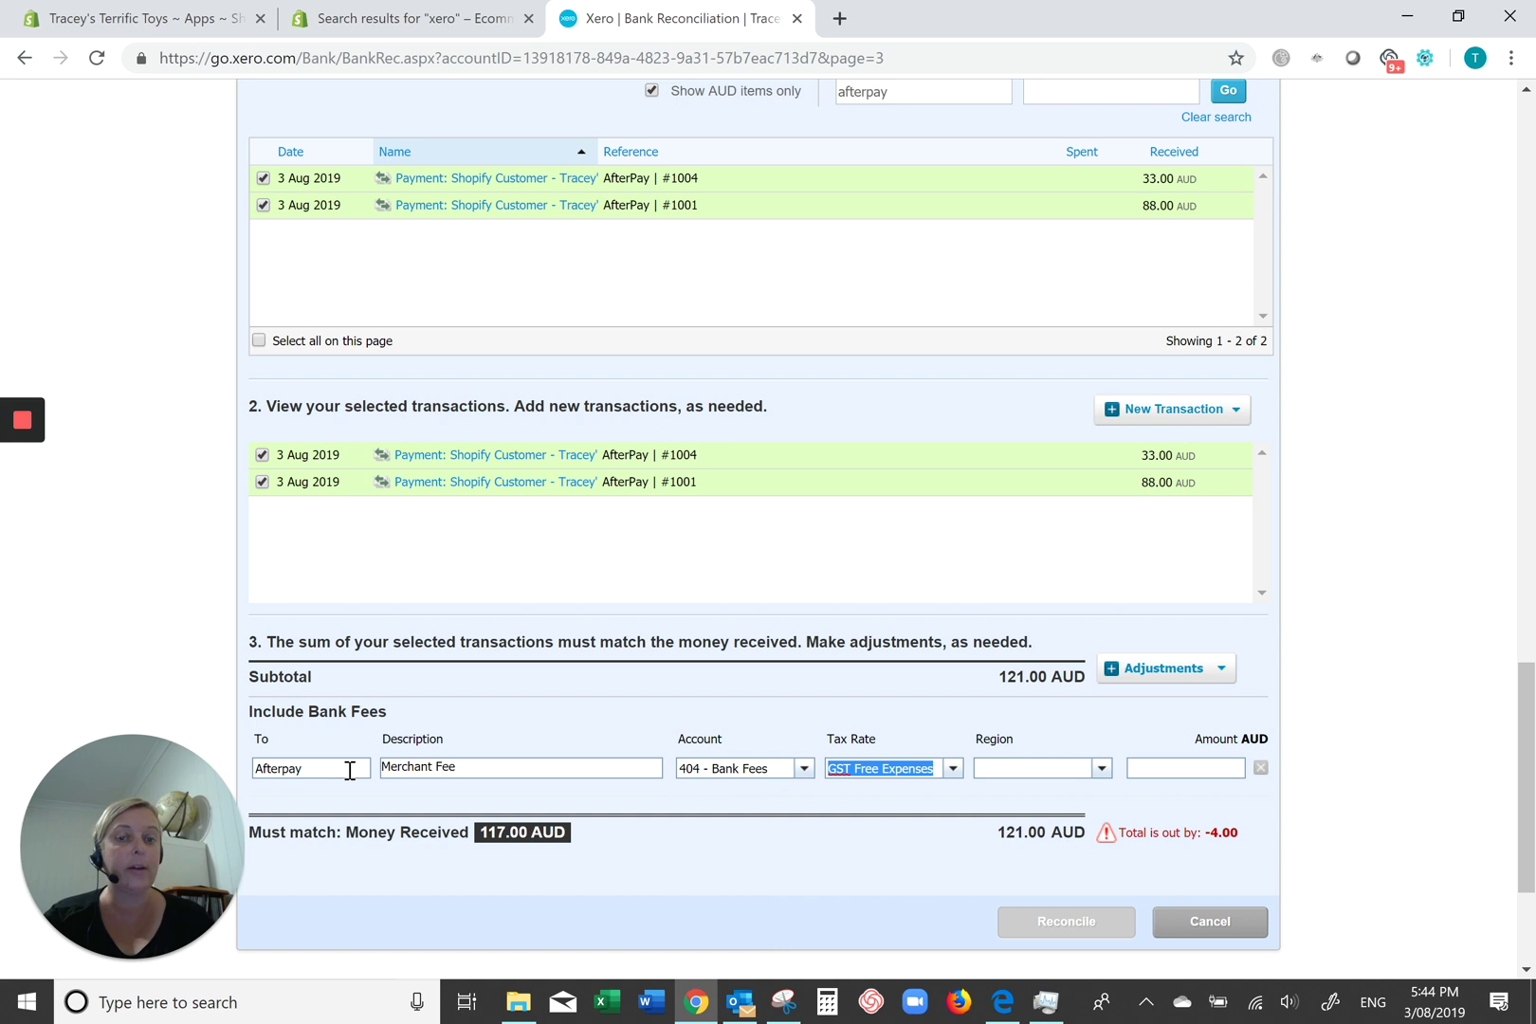
type("gst")
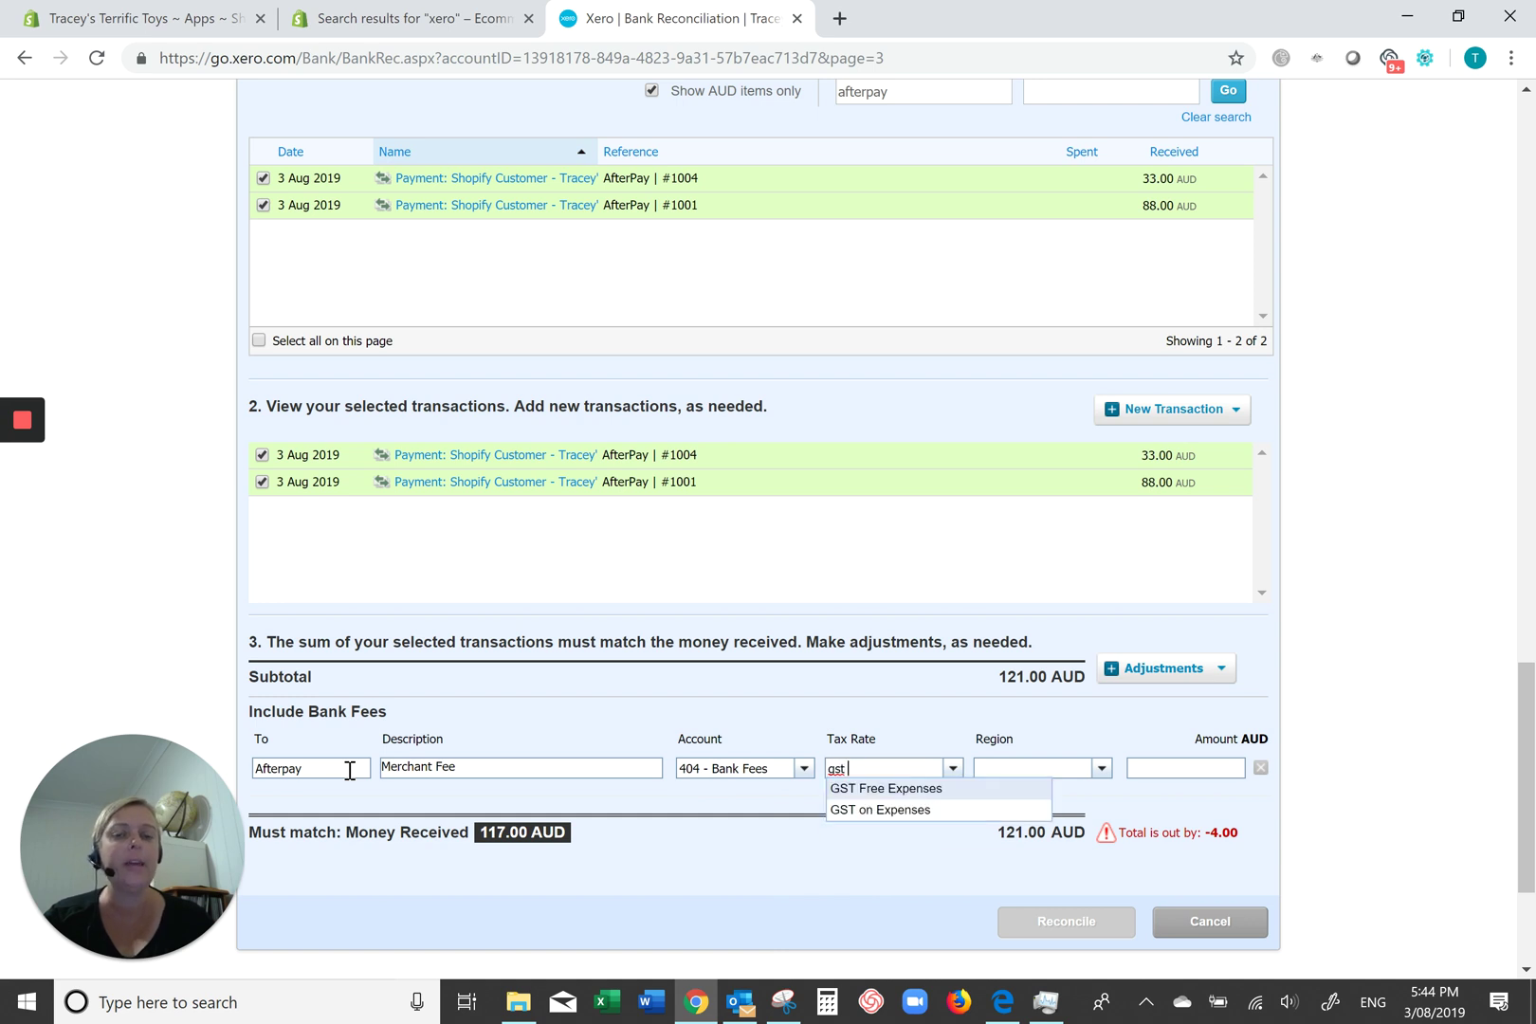
type(" on exp")
key("Tab")
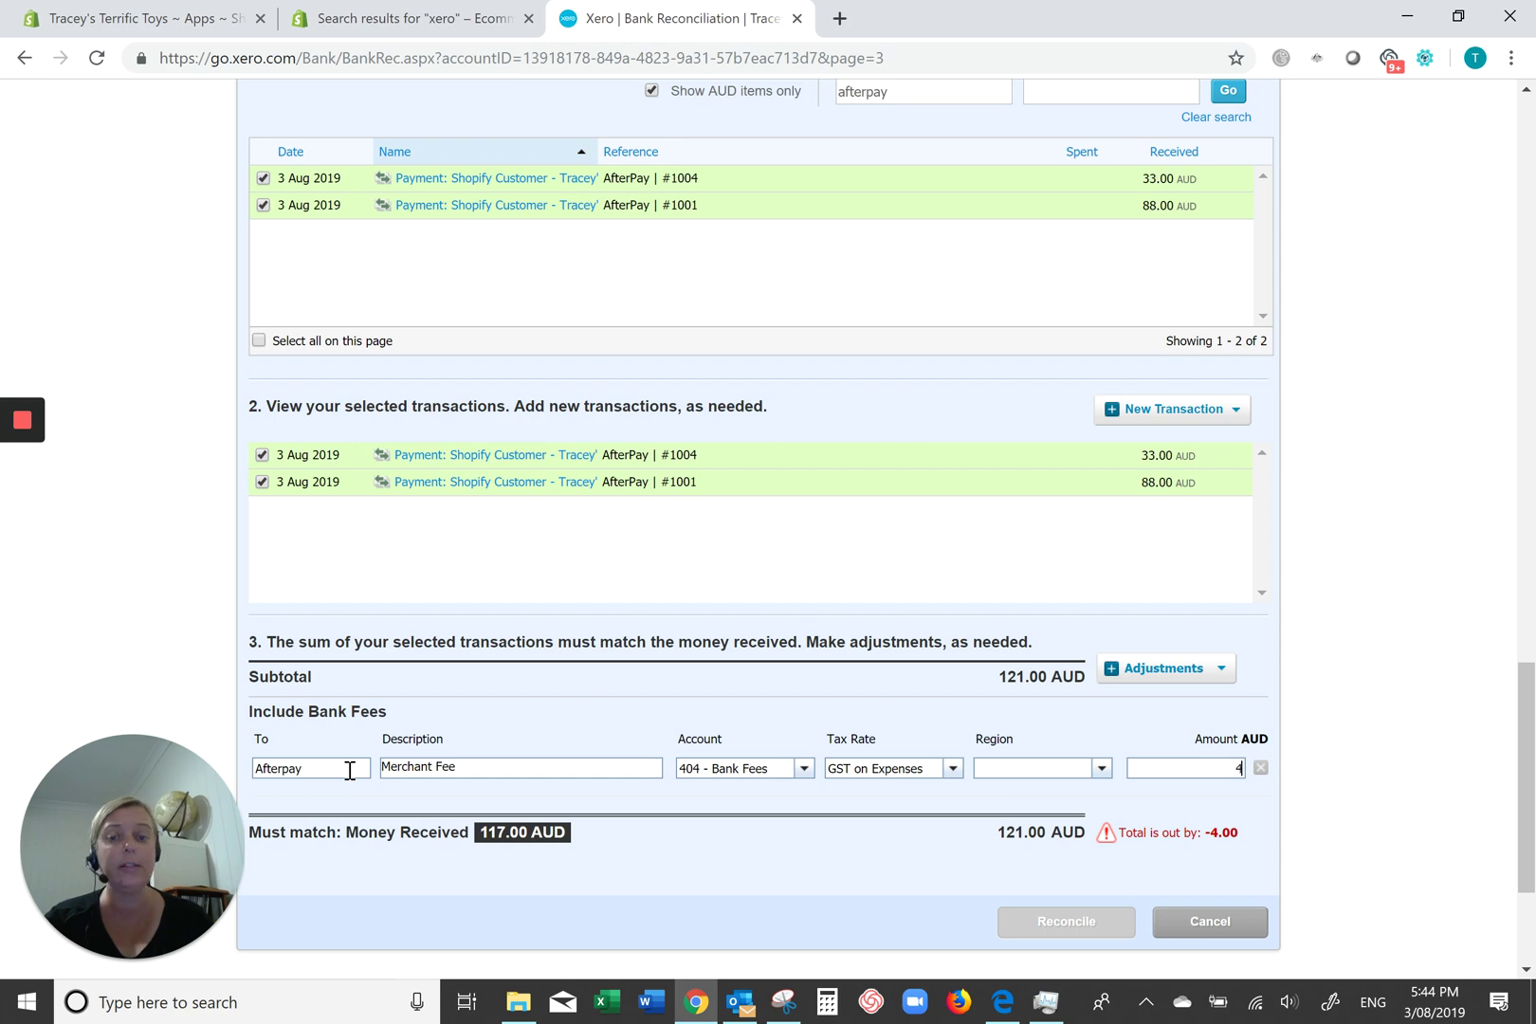
type("4")
key("Tab")
key("Return")
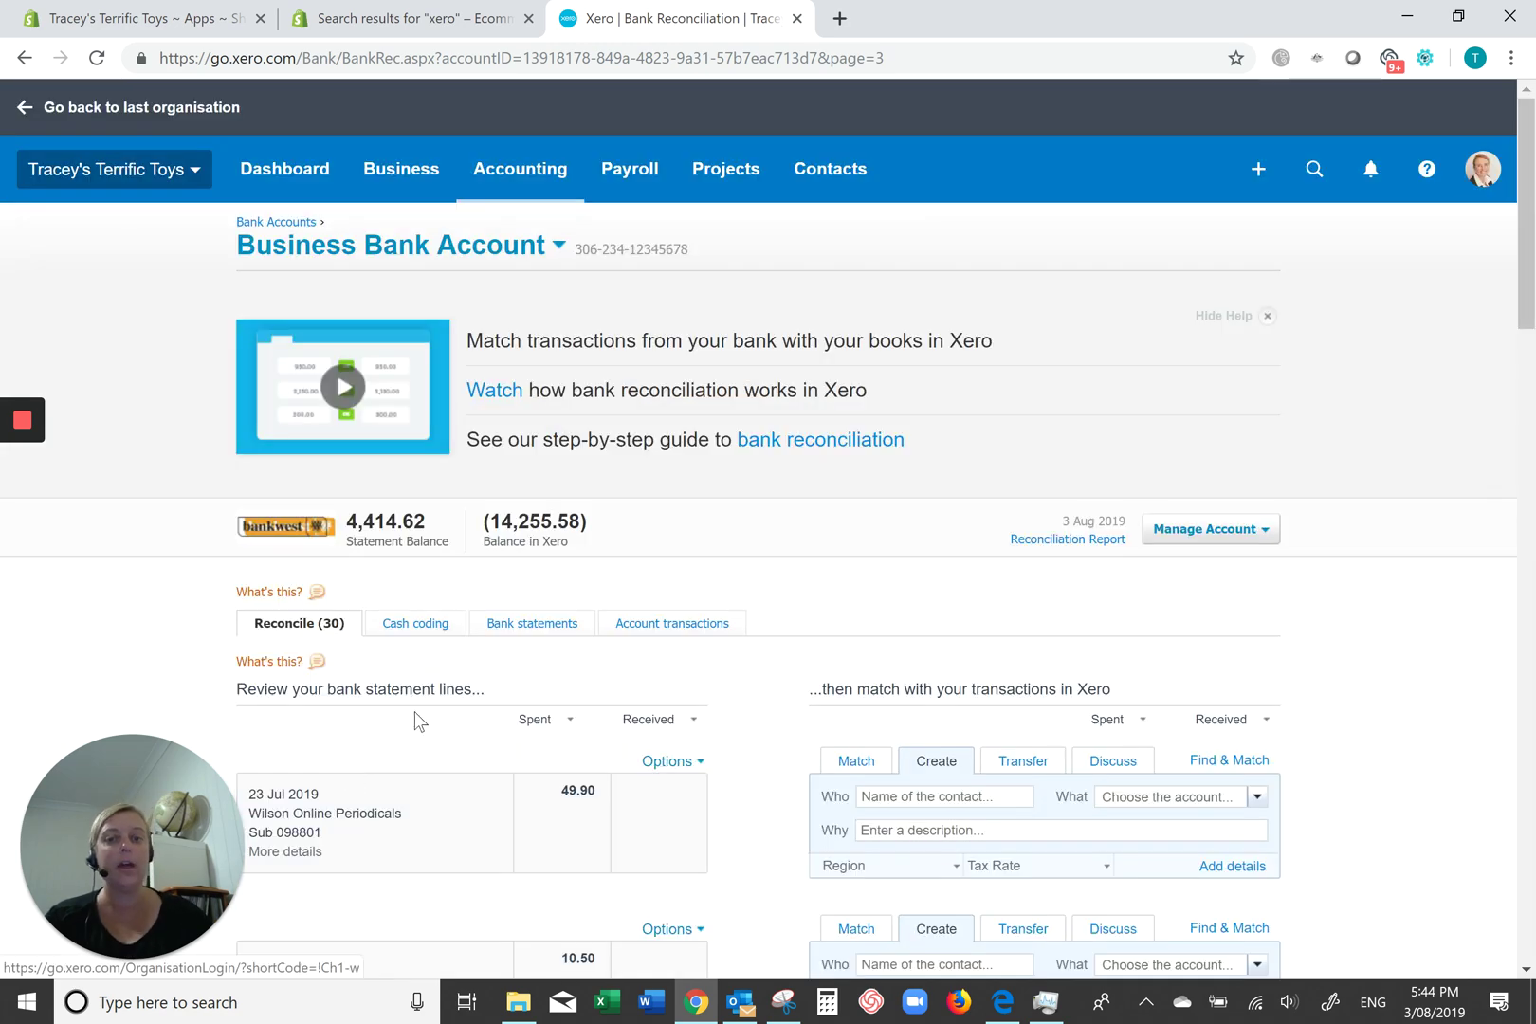
- Reconcile the balanced 117.00 Afterpay deposit with its two matches and the fee
scroll(663, 750, "down", 5)
scroll(664, 754, "down", 10)
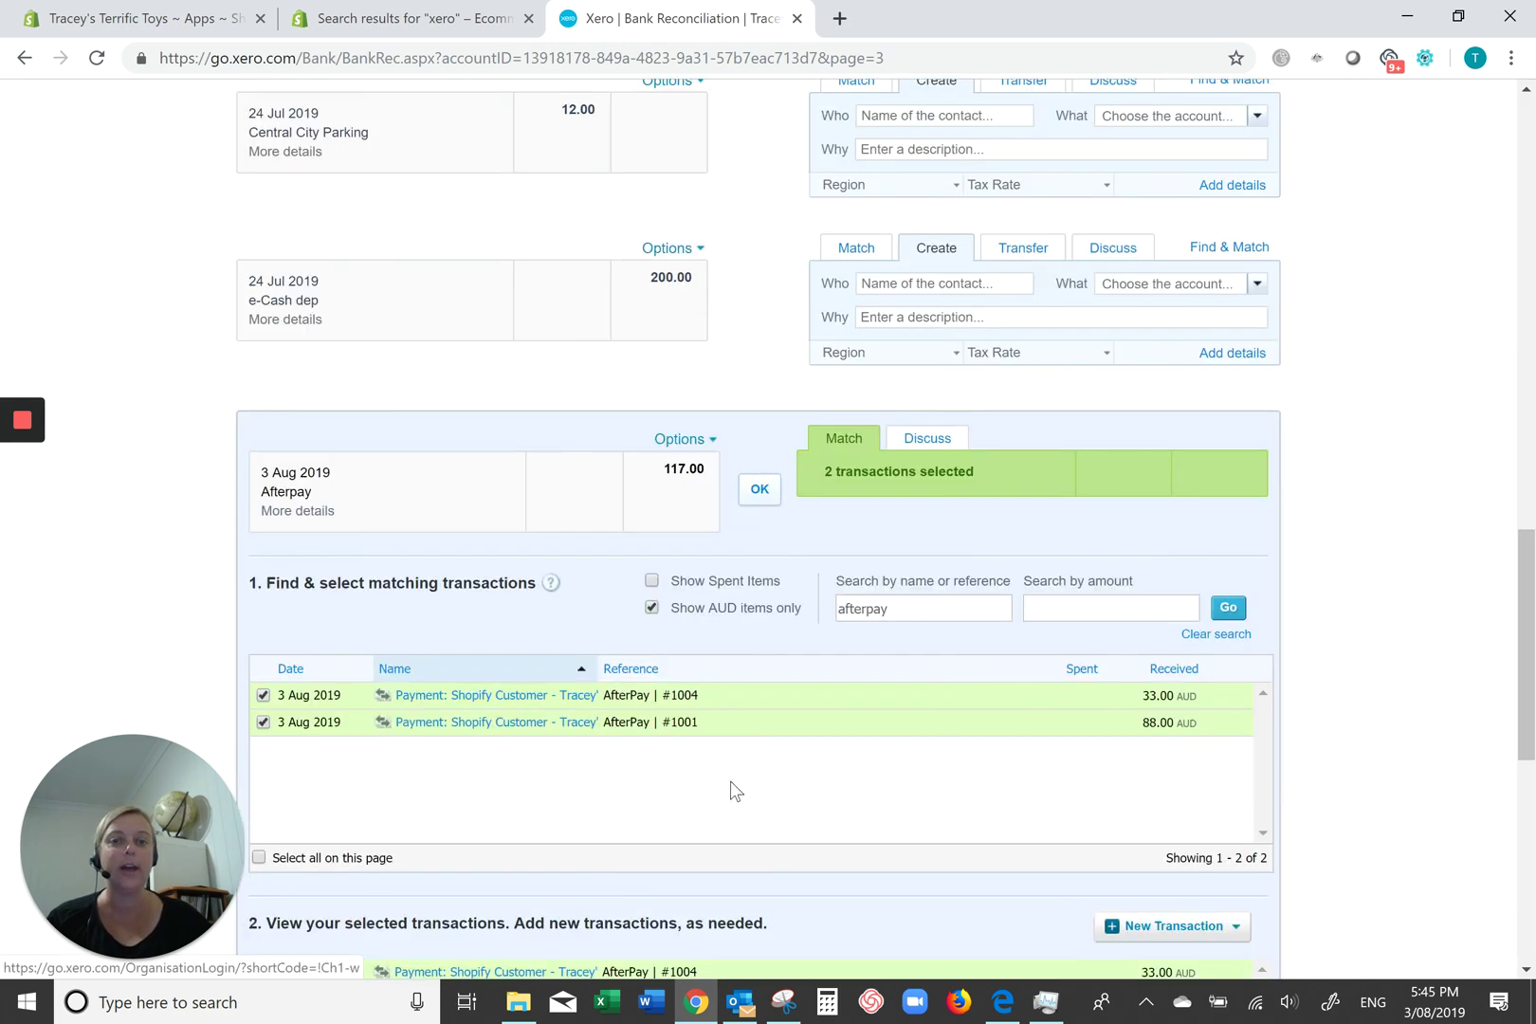
scroll(885, 735, "down", 5)
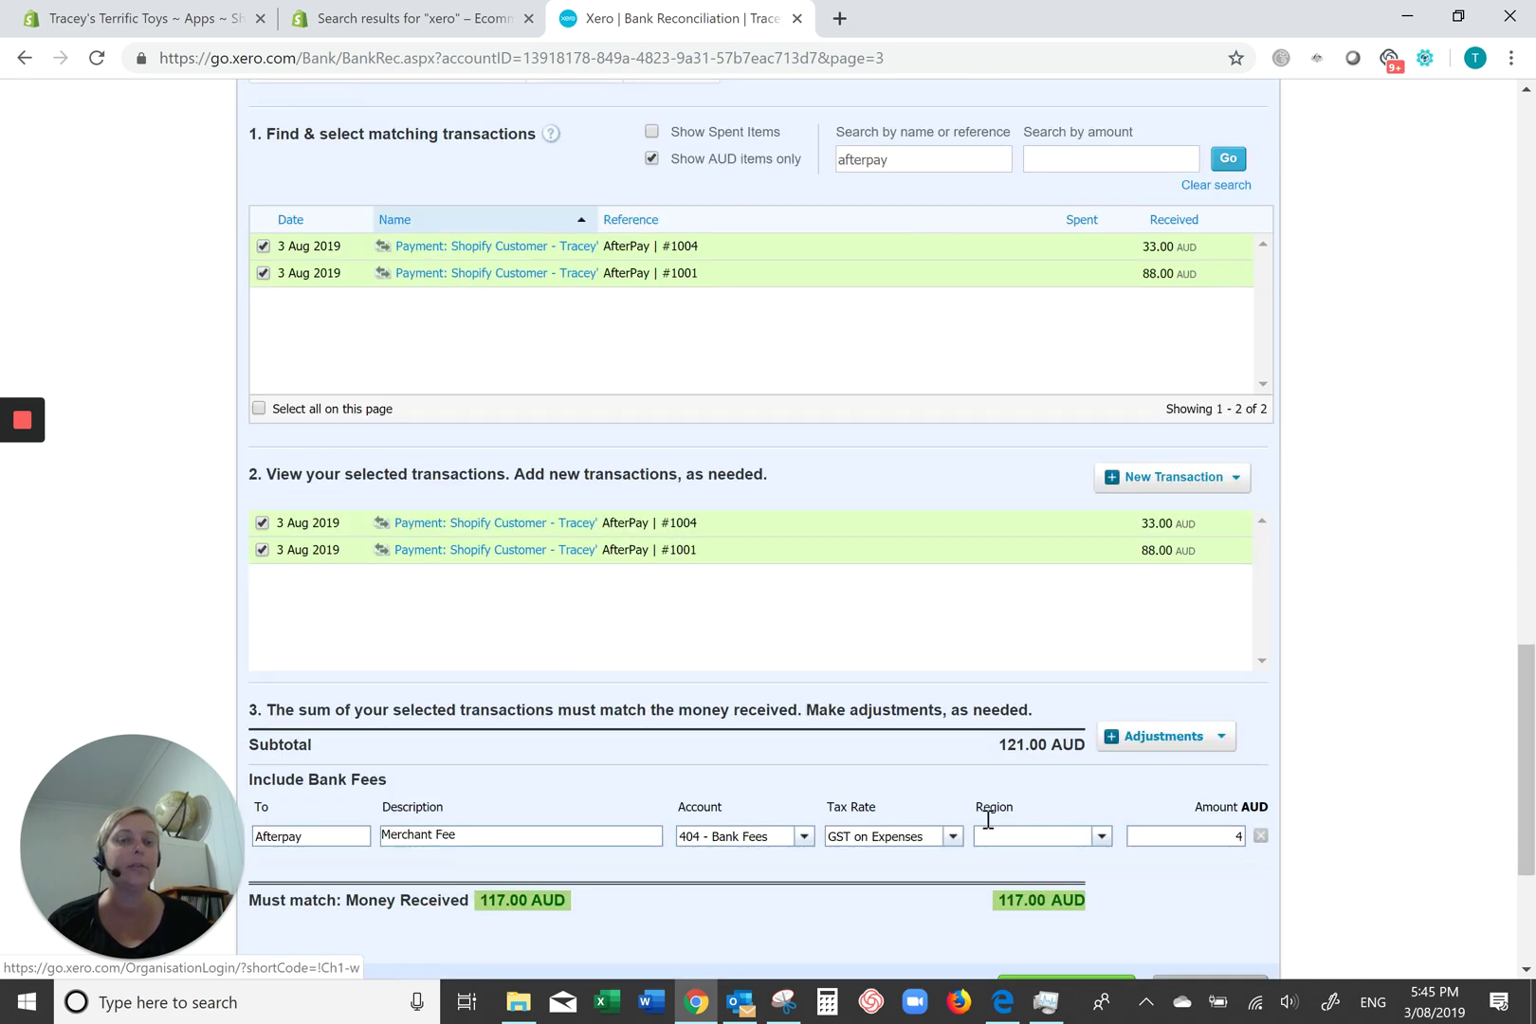
scroll(953, 772, "up", 4)
left_click(759, 377)
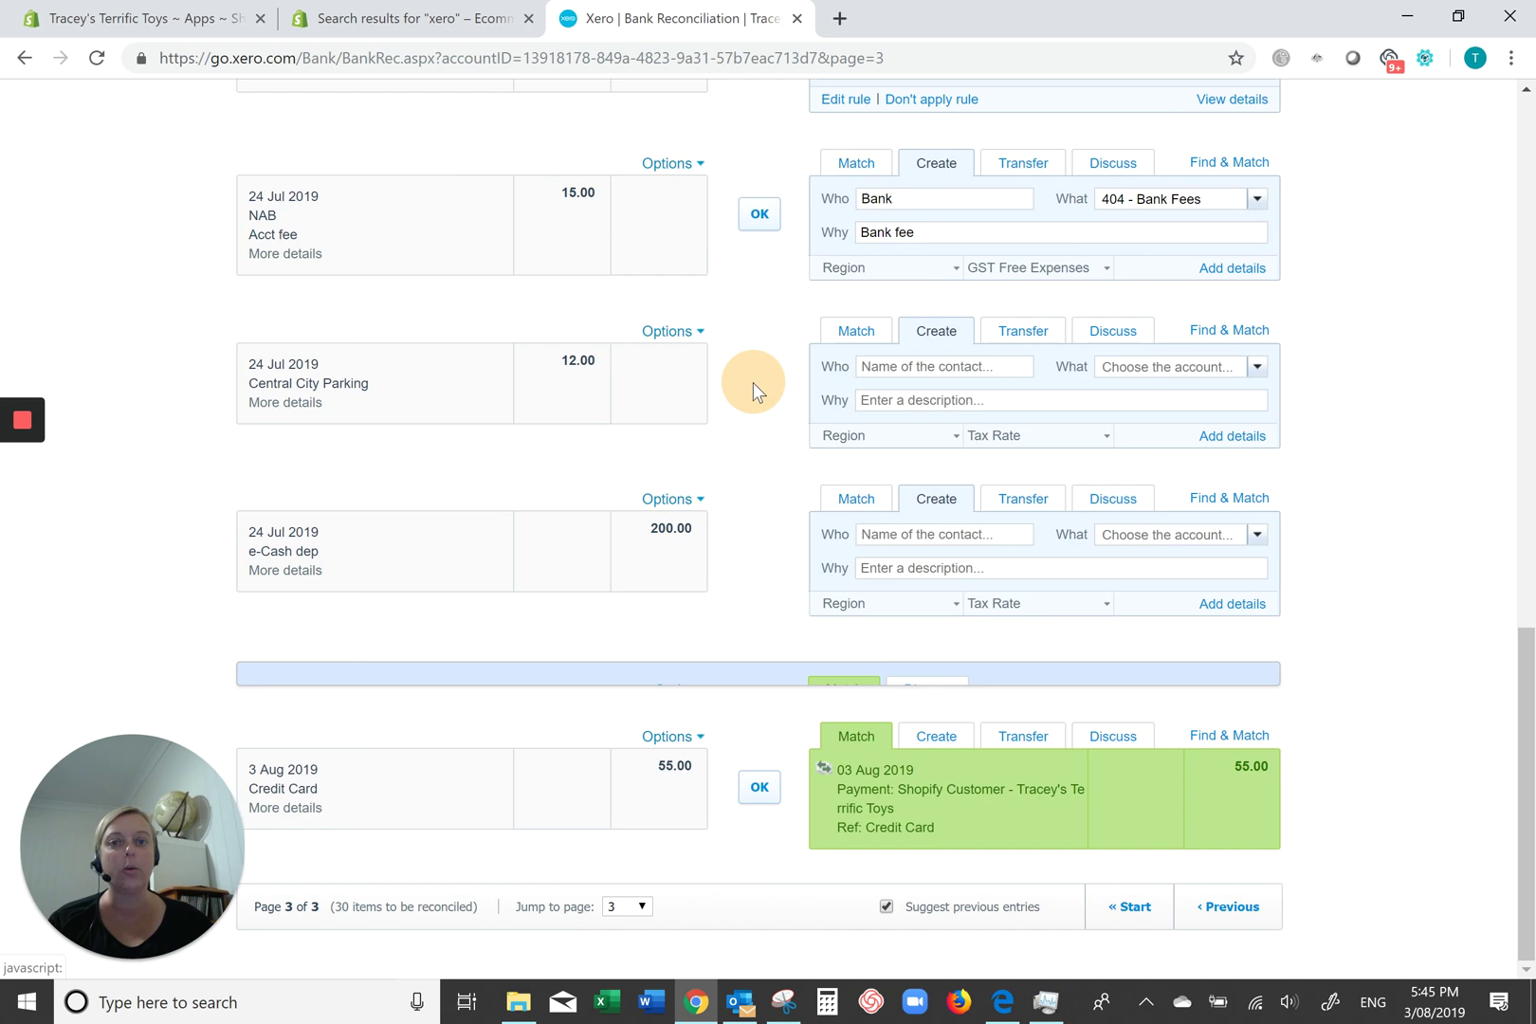
- Review the Business Bank Account reconciliation report, then return to the Dashboard showing 29 items left
scroll(786, 588, "up", 15)
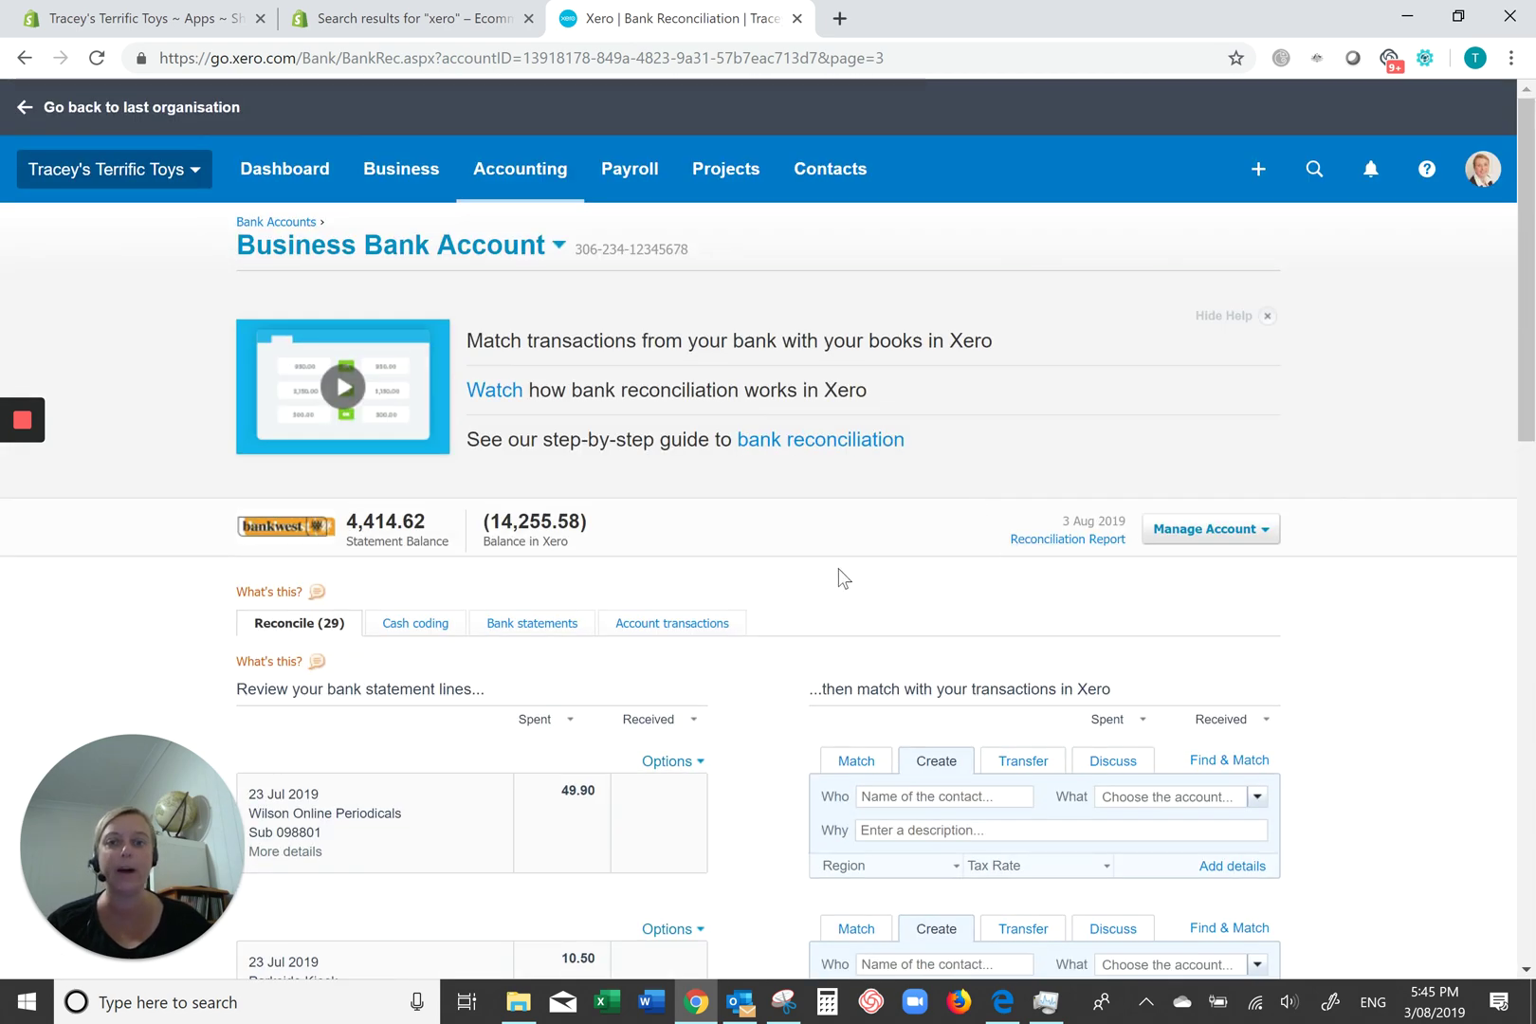
left_click(1035, 540)
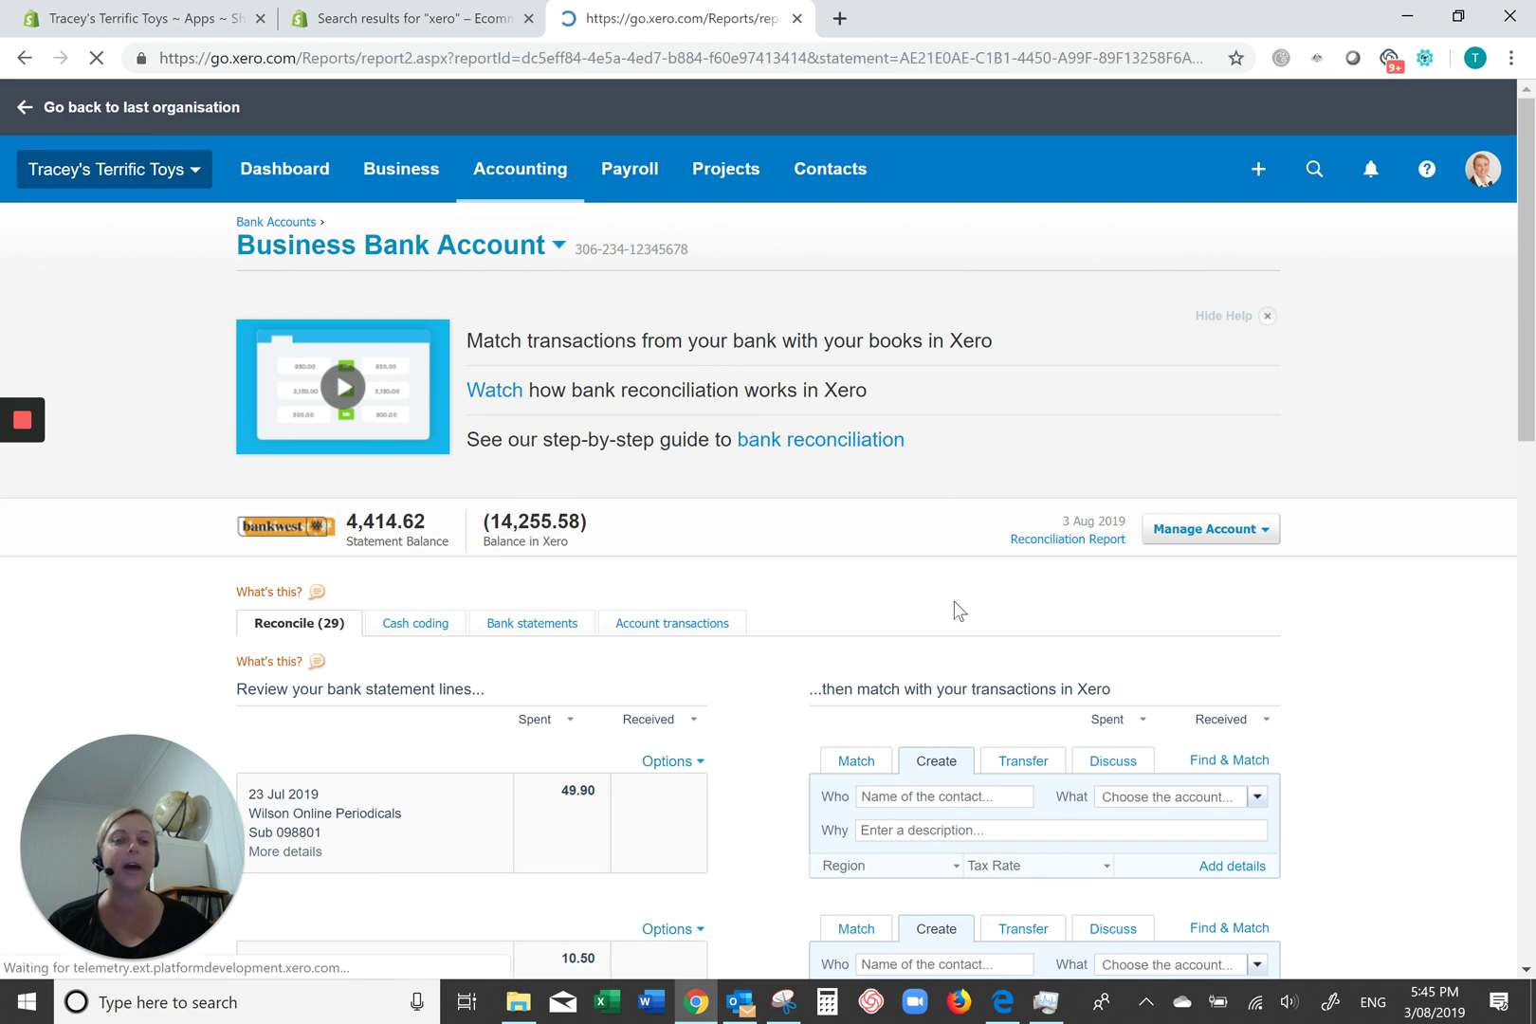
scroll(948, 635, "down", 4)
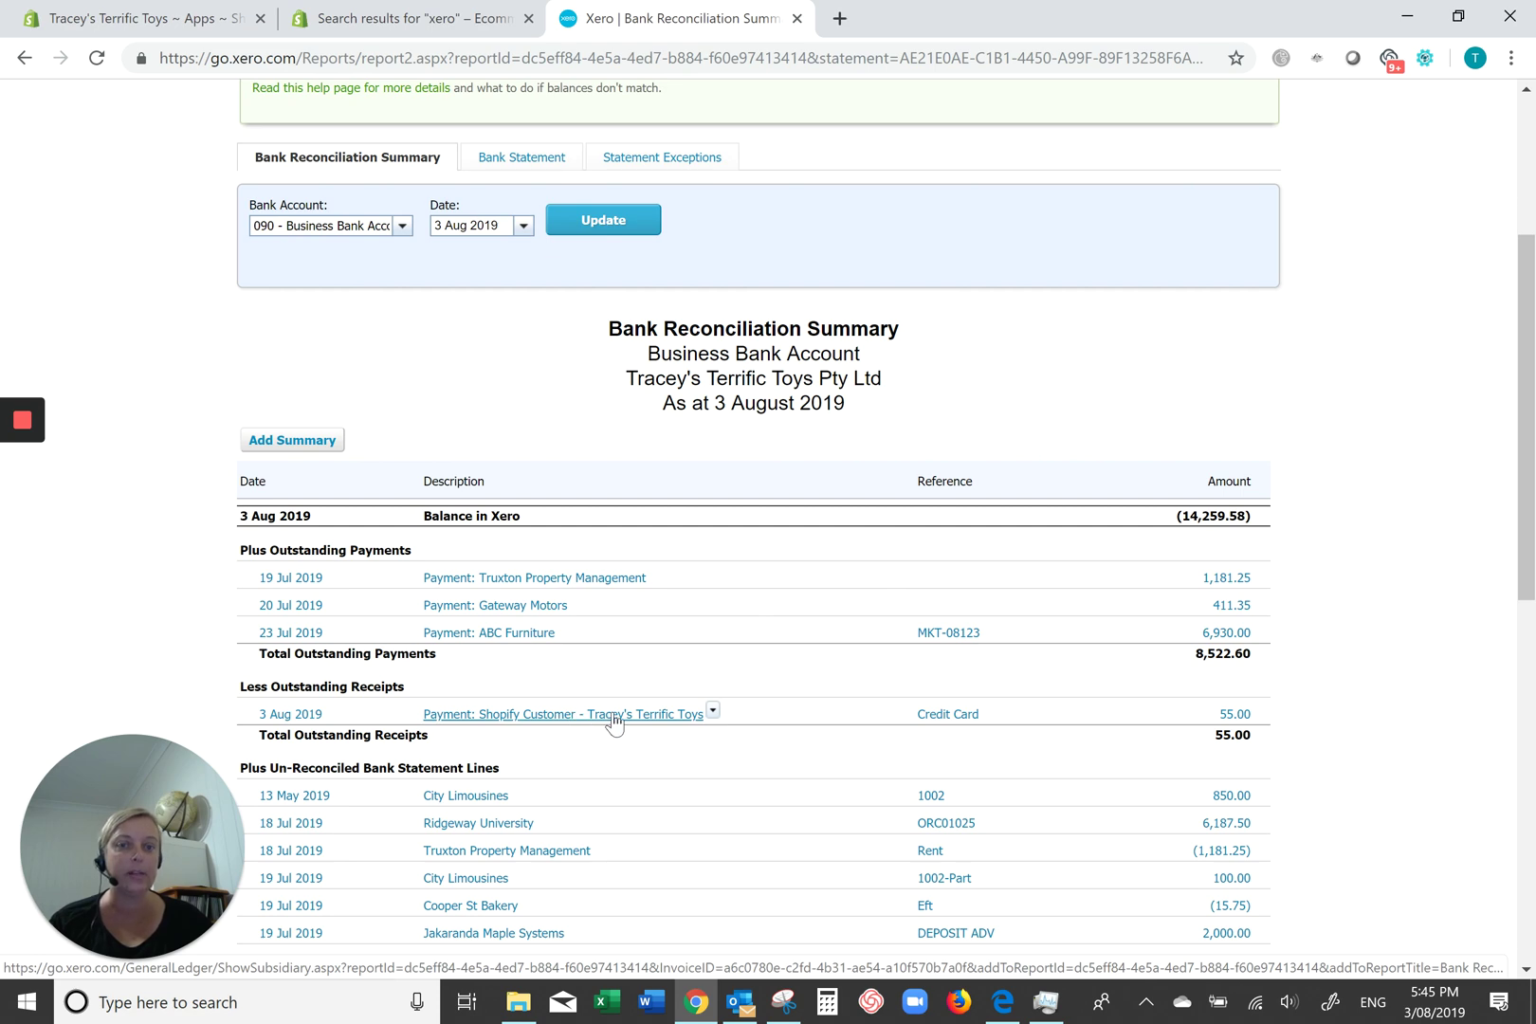
scroll(616, 718, "up", 4)
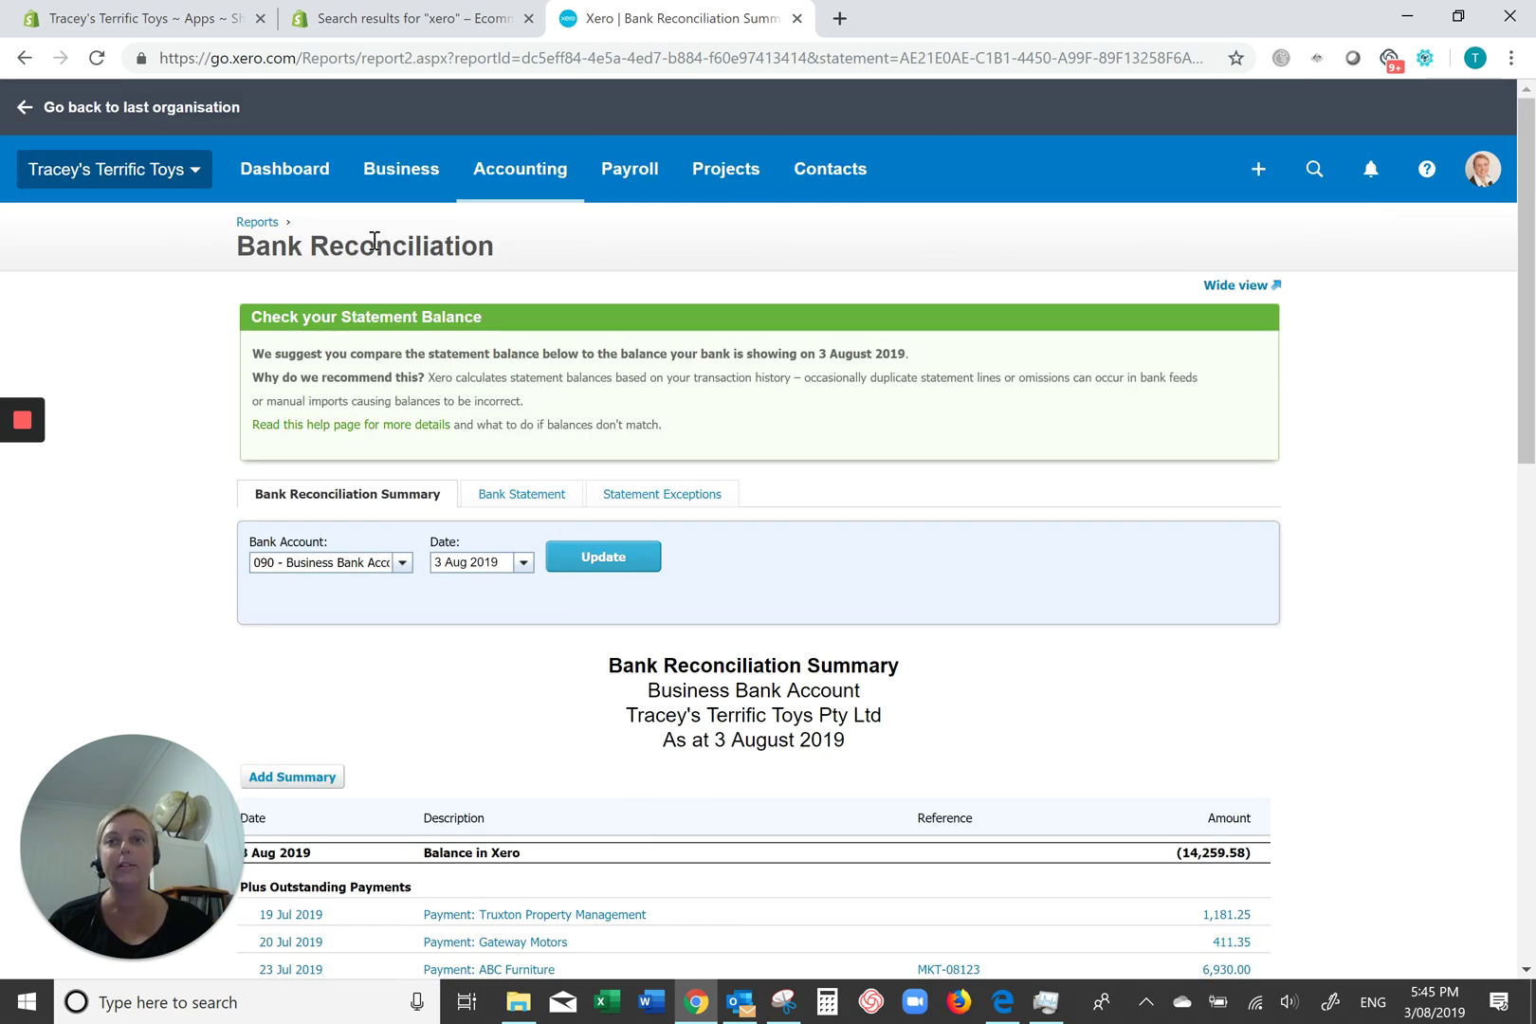
left_click(300, 190)
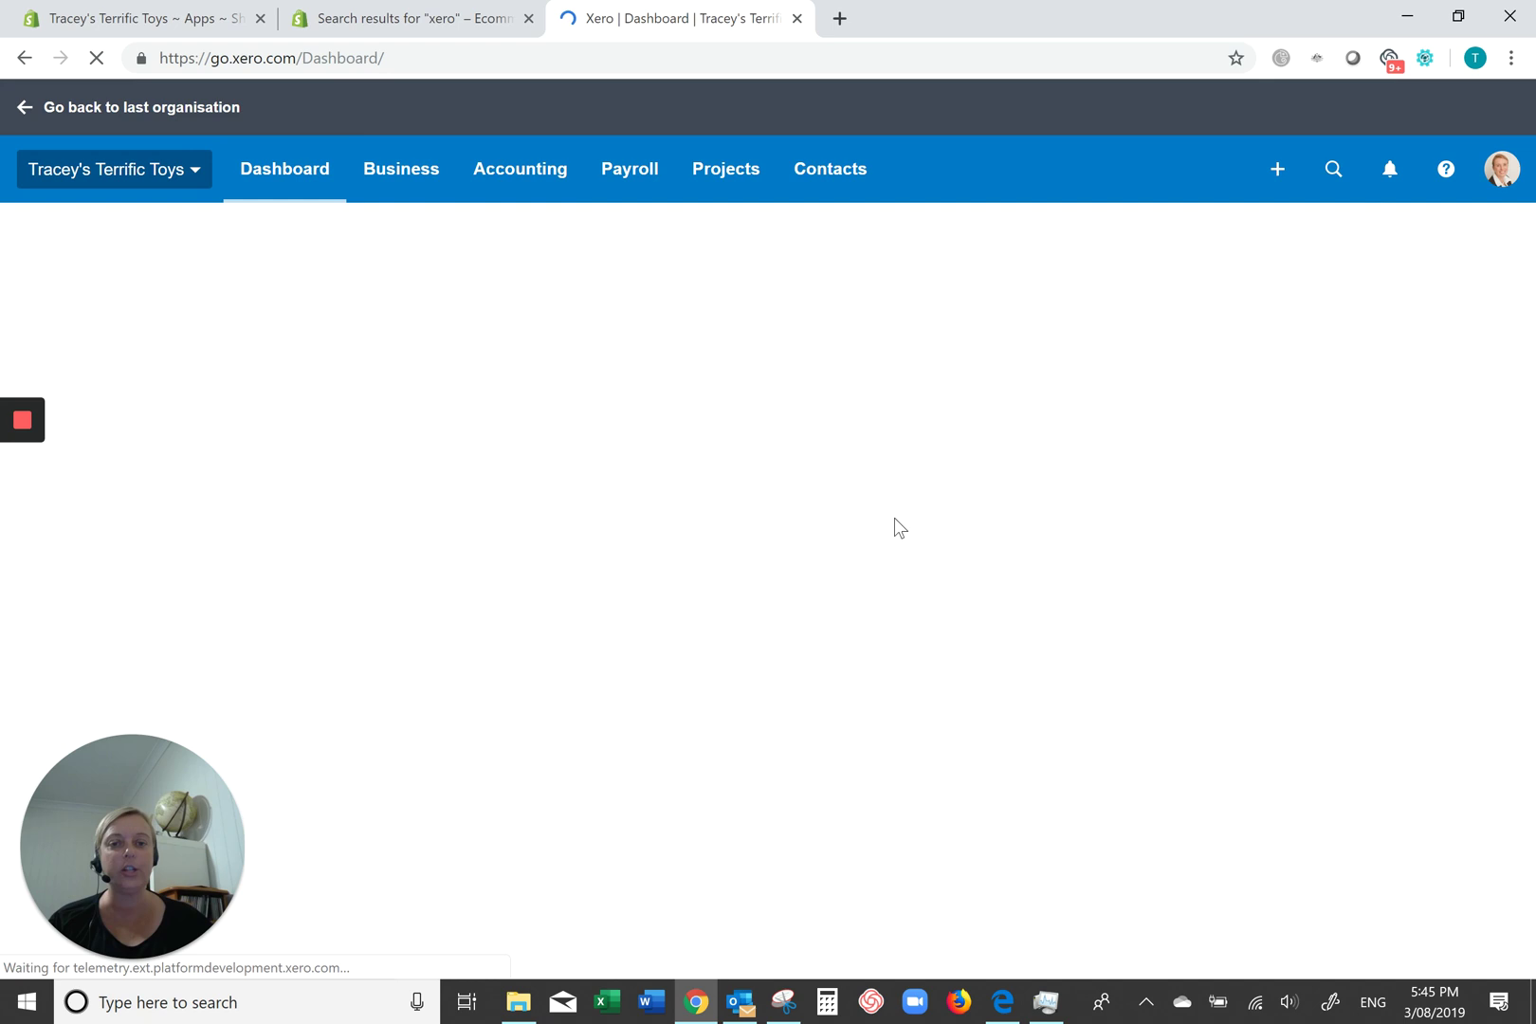
scroll(709, 706, "down", 3)
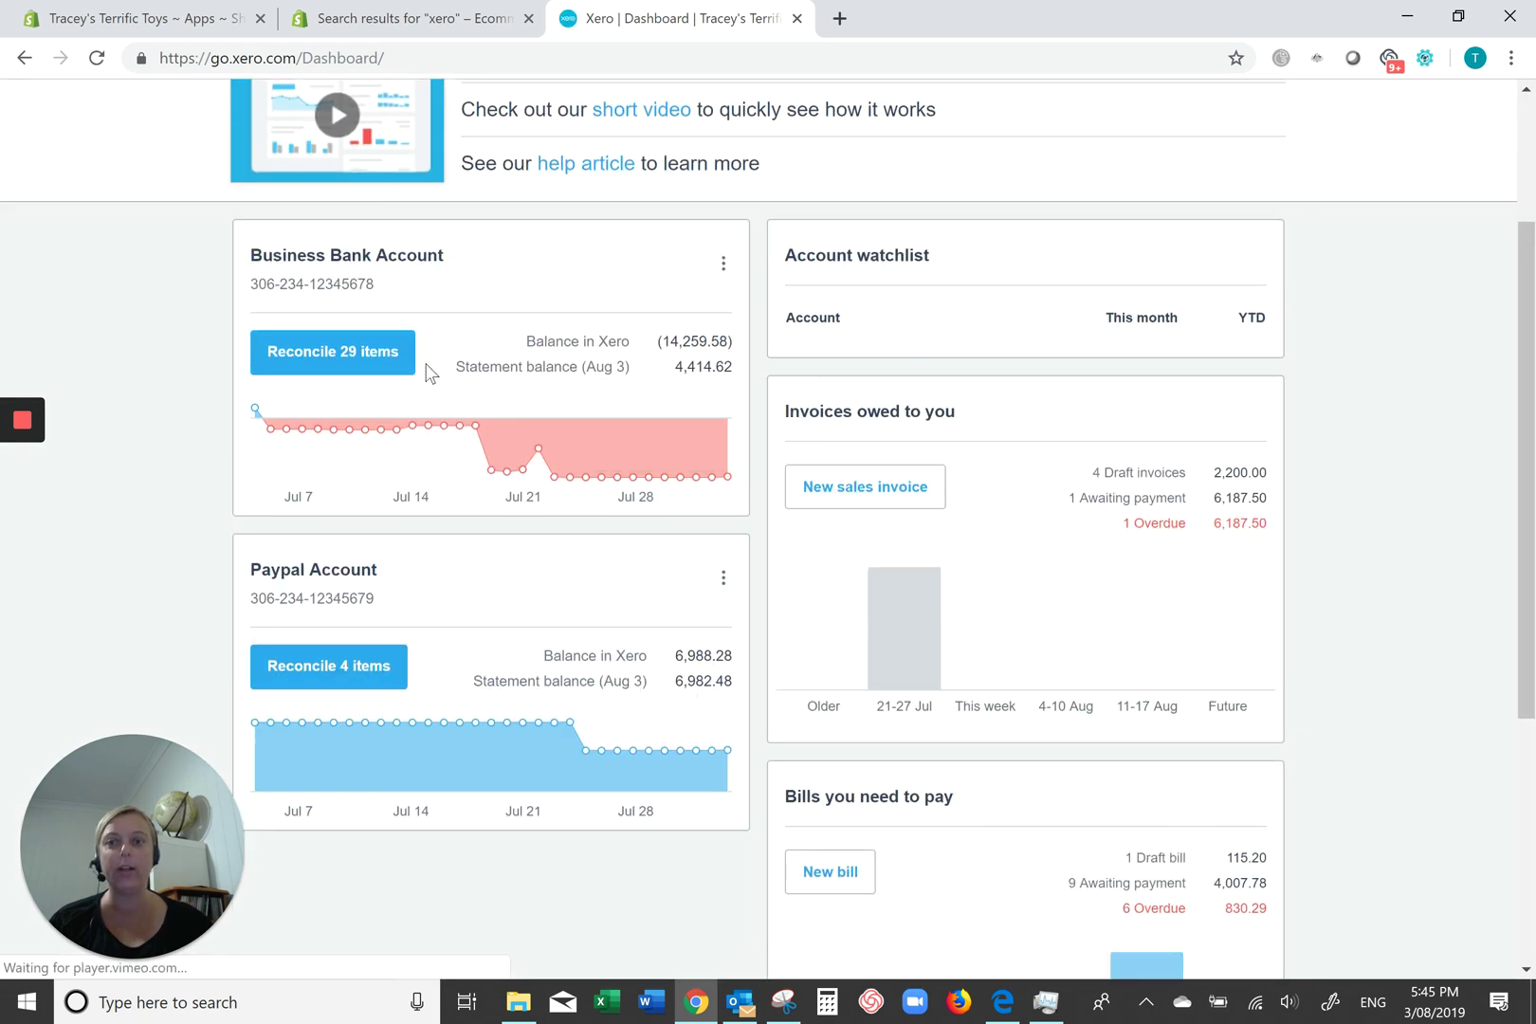
- On the last reconciliation page, accept the Shopify match for the 55.00 Credit Card line
left_click(370, 360)
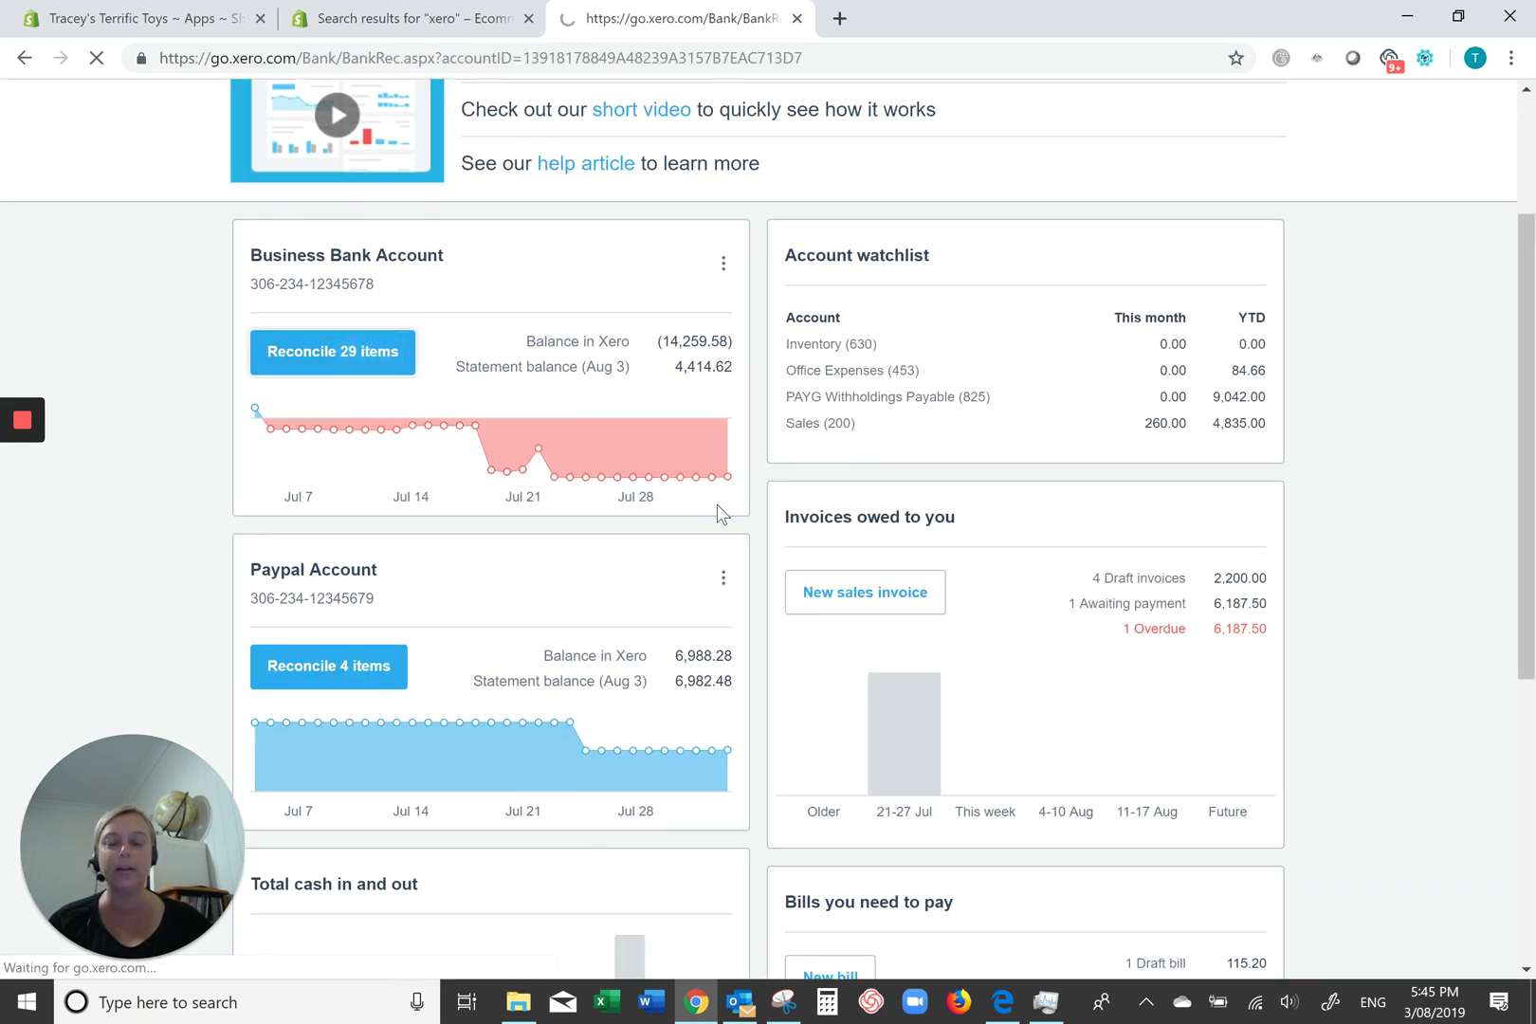
scroll(949, 579, "down", 15)
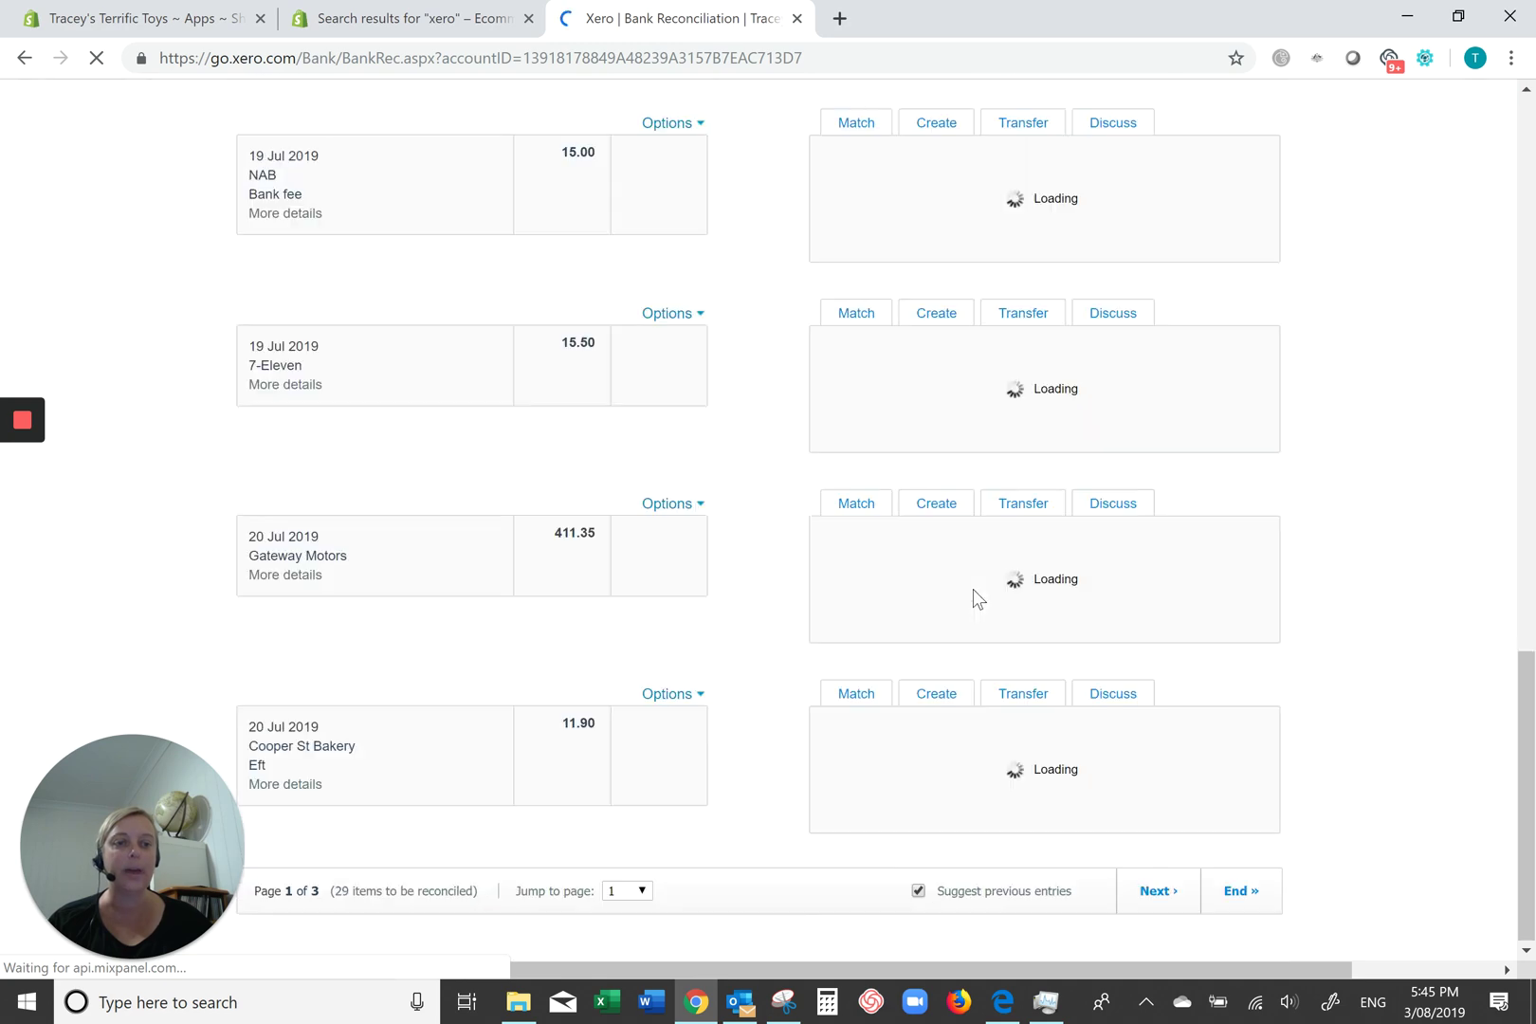
left_click(1237, 905)
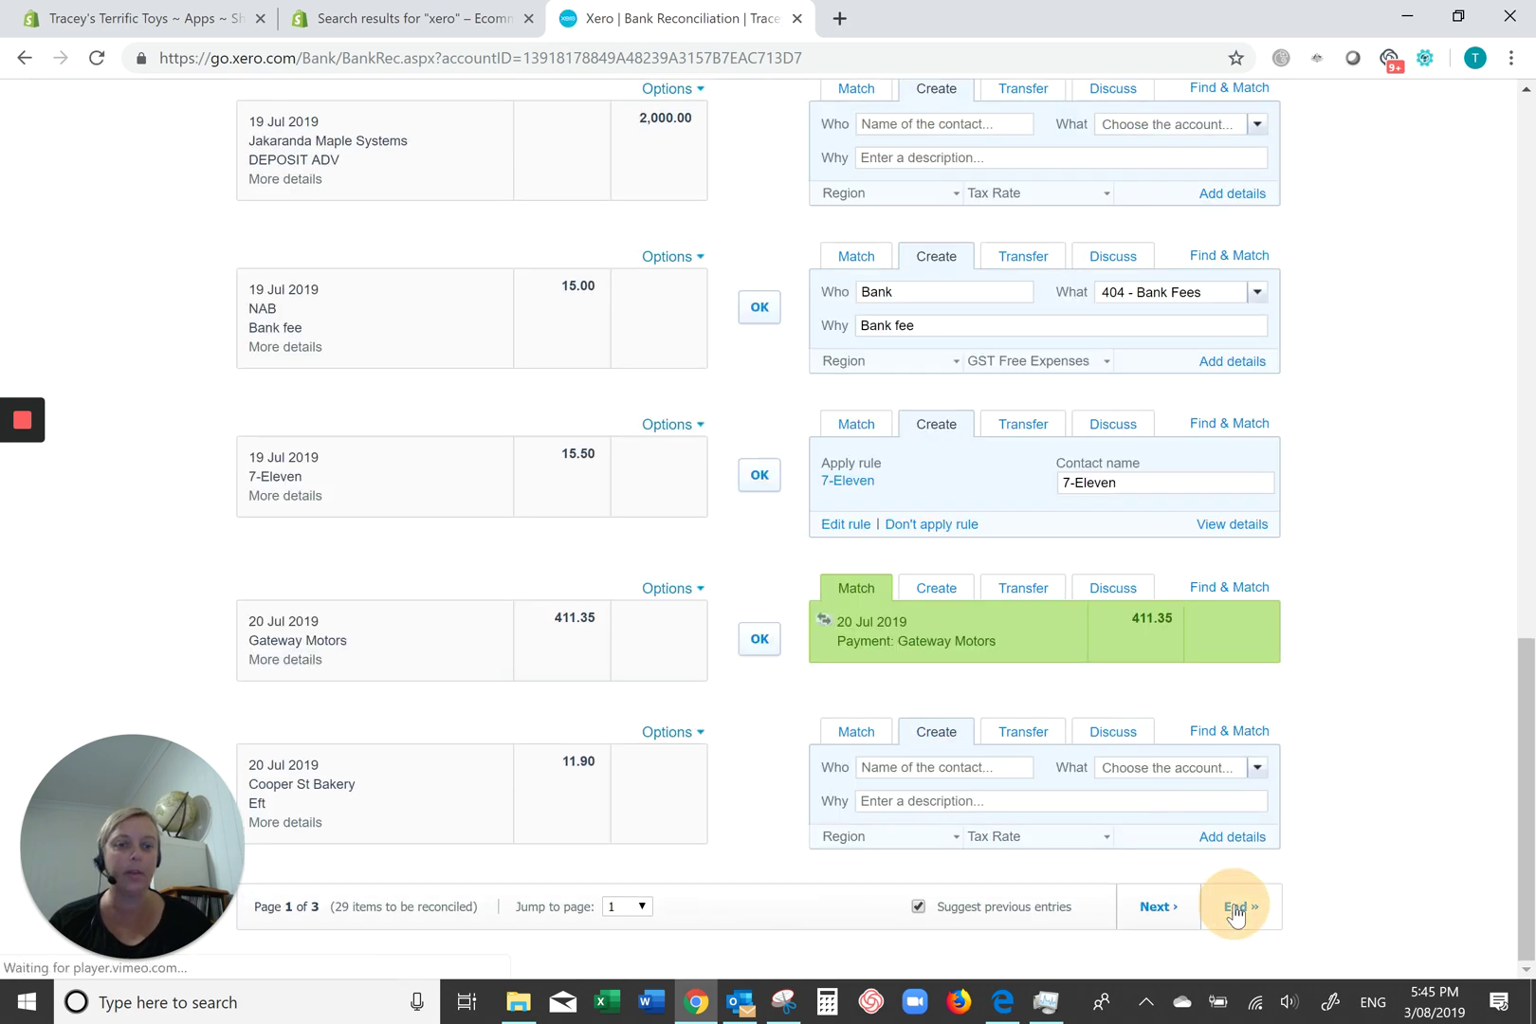
scroll(819, 622, "down", 2)
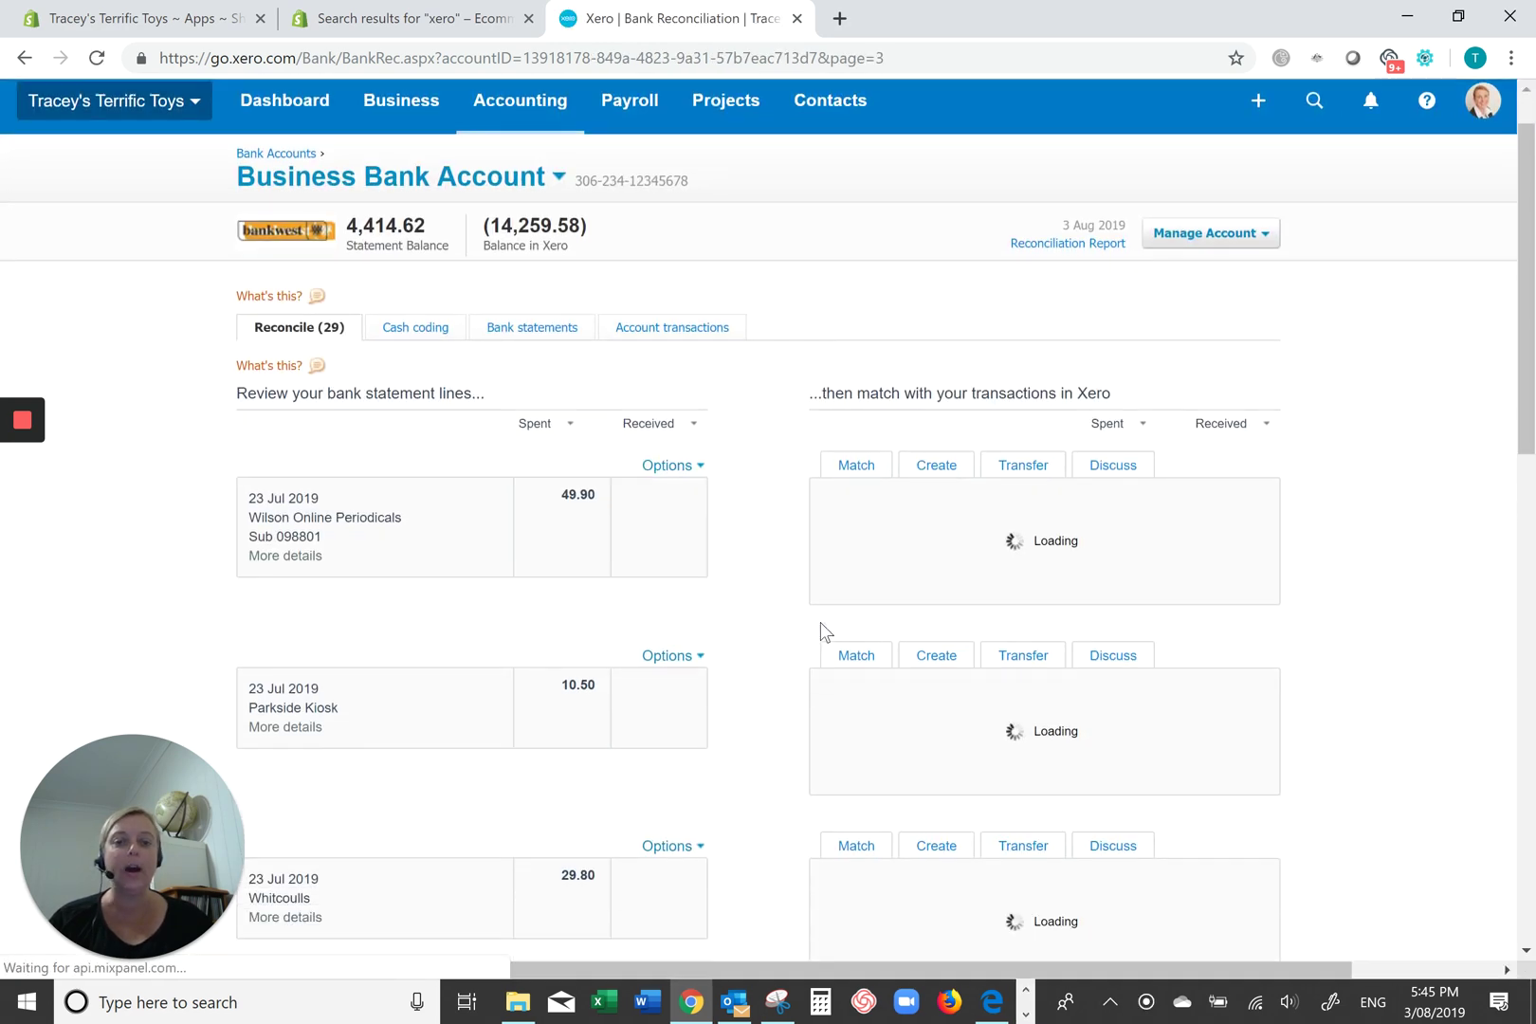
scroll(822, 631, "down", 11)
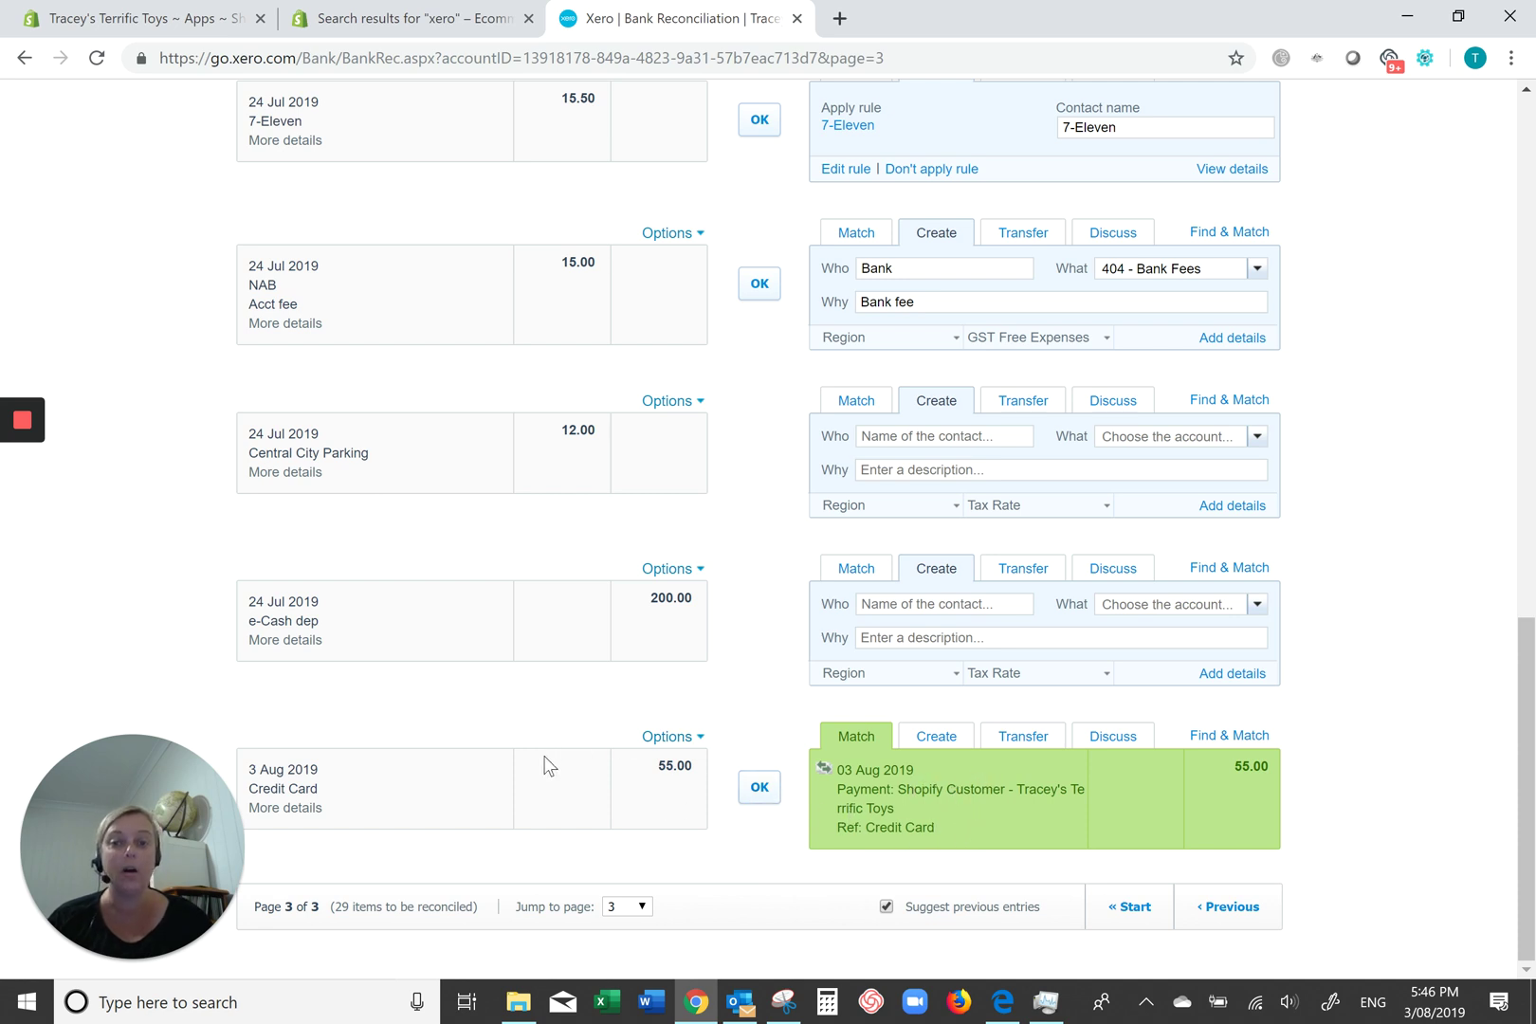
left_click(760, 786)
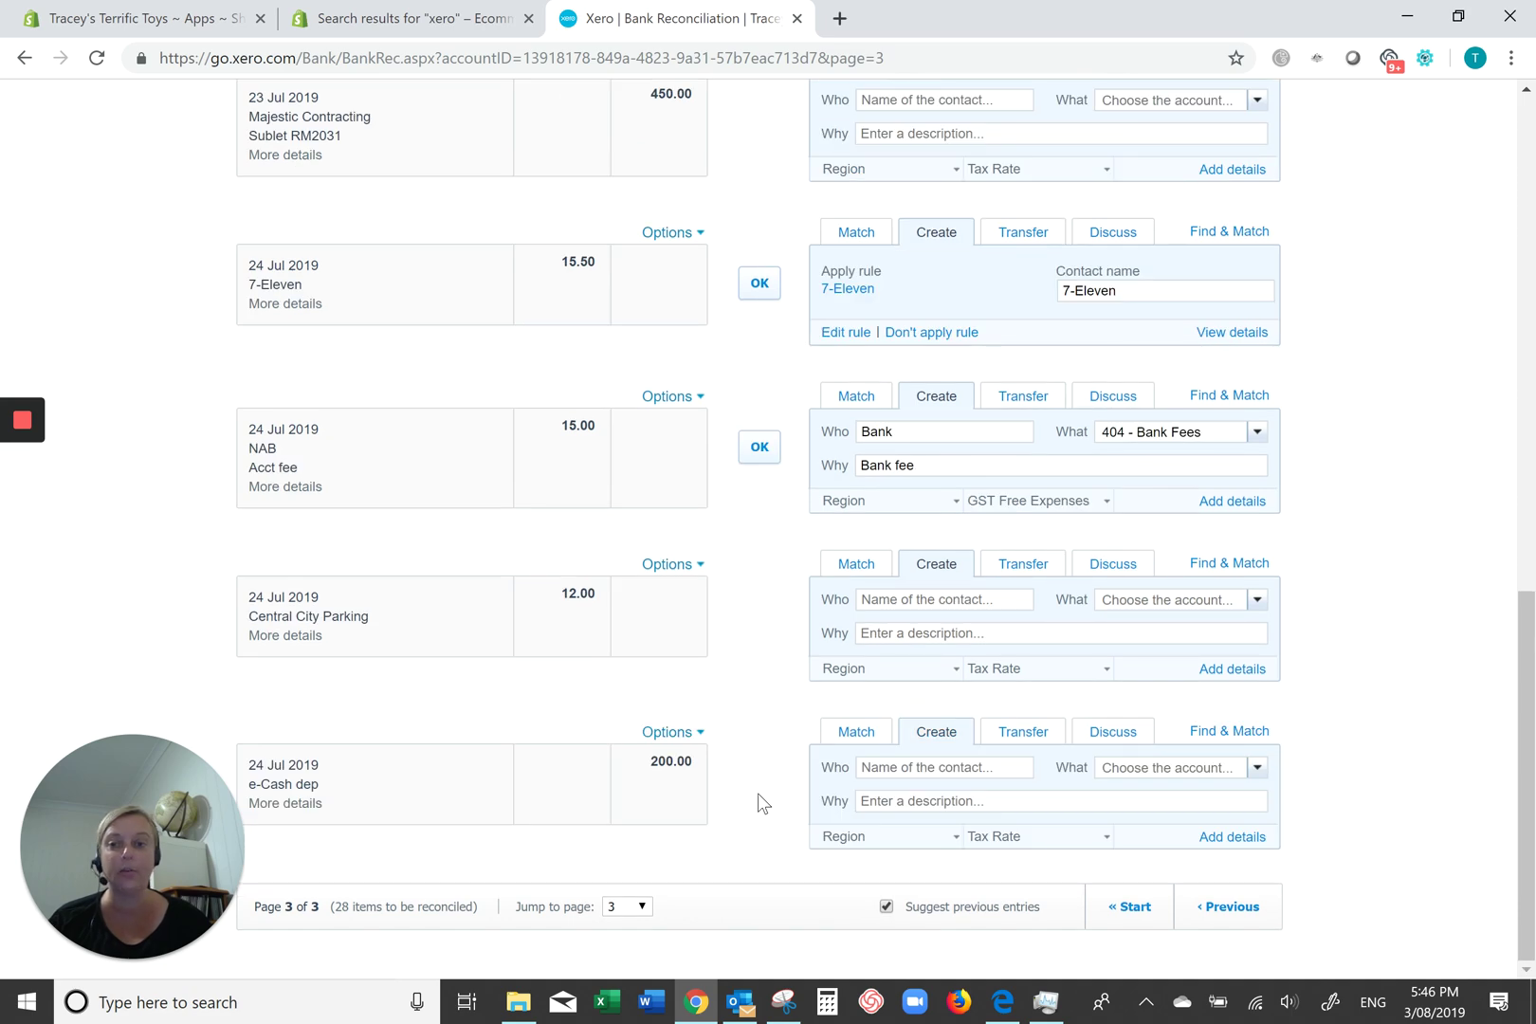
scroll(763, 805, "up", 15)
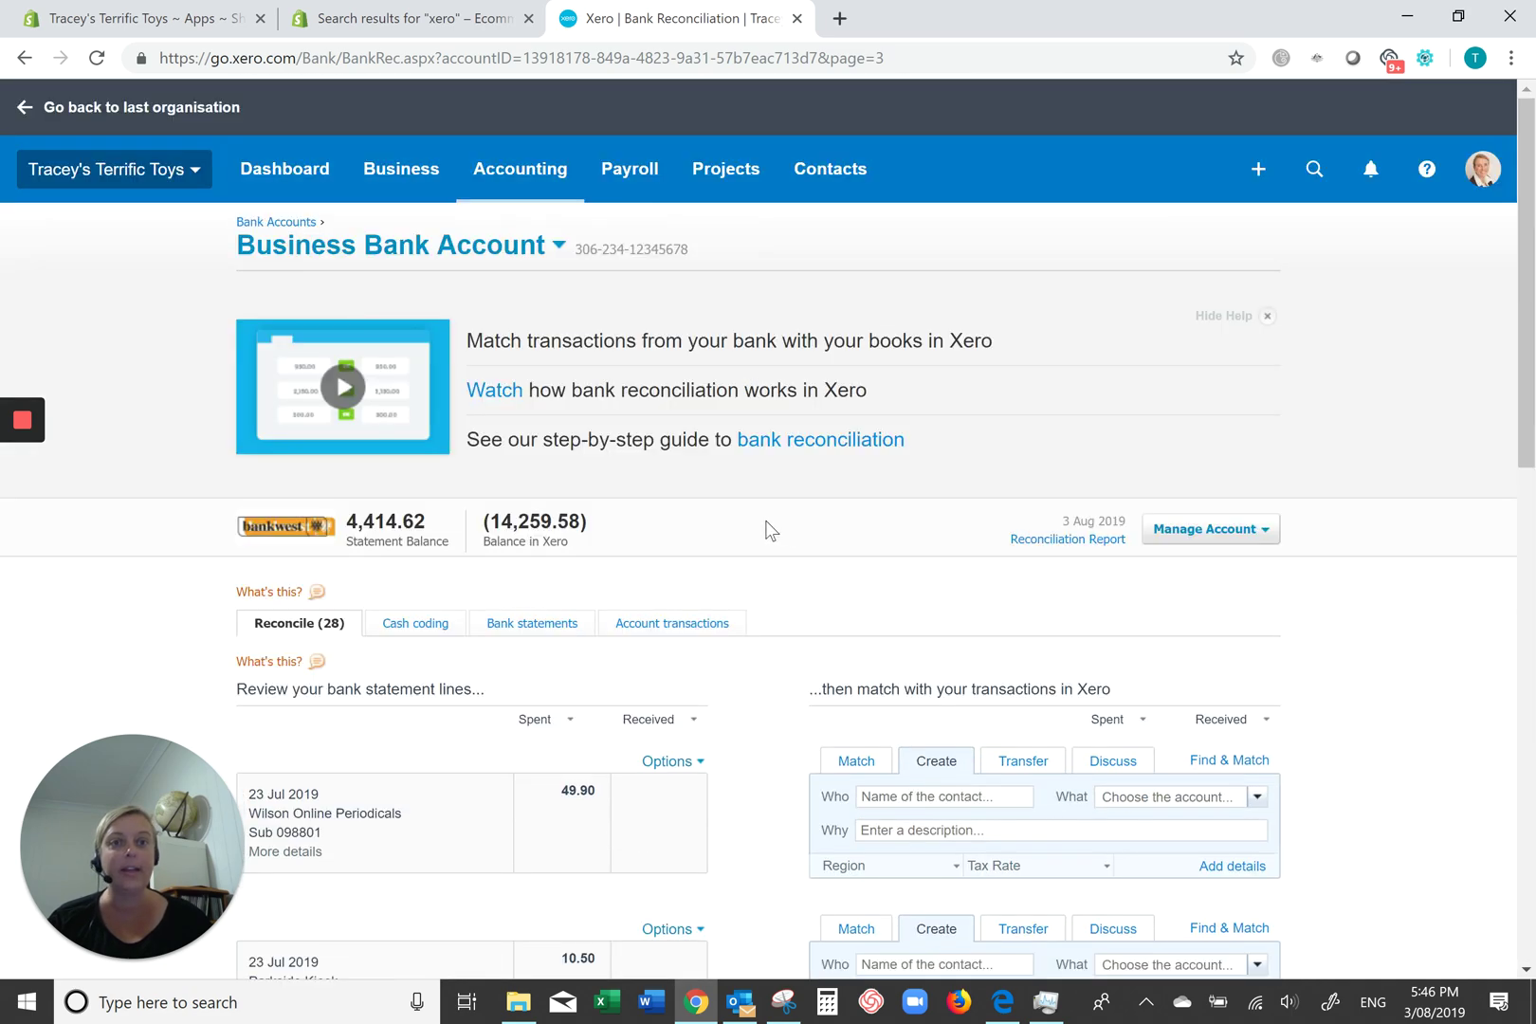
- Review the Business Bank Account reconciliation report as at 3 August 2019, then return to the Dashboard
left_click(1021, 540)
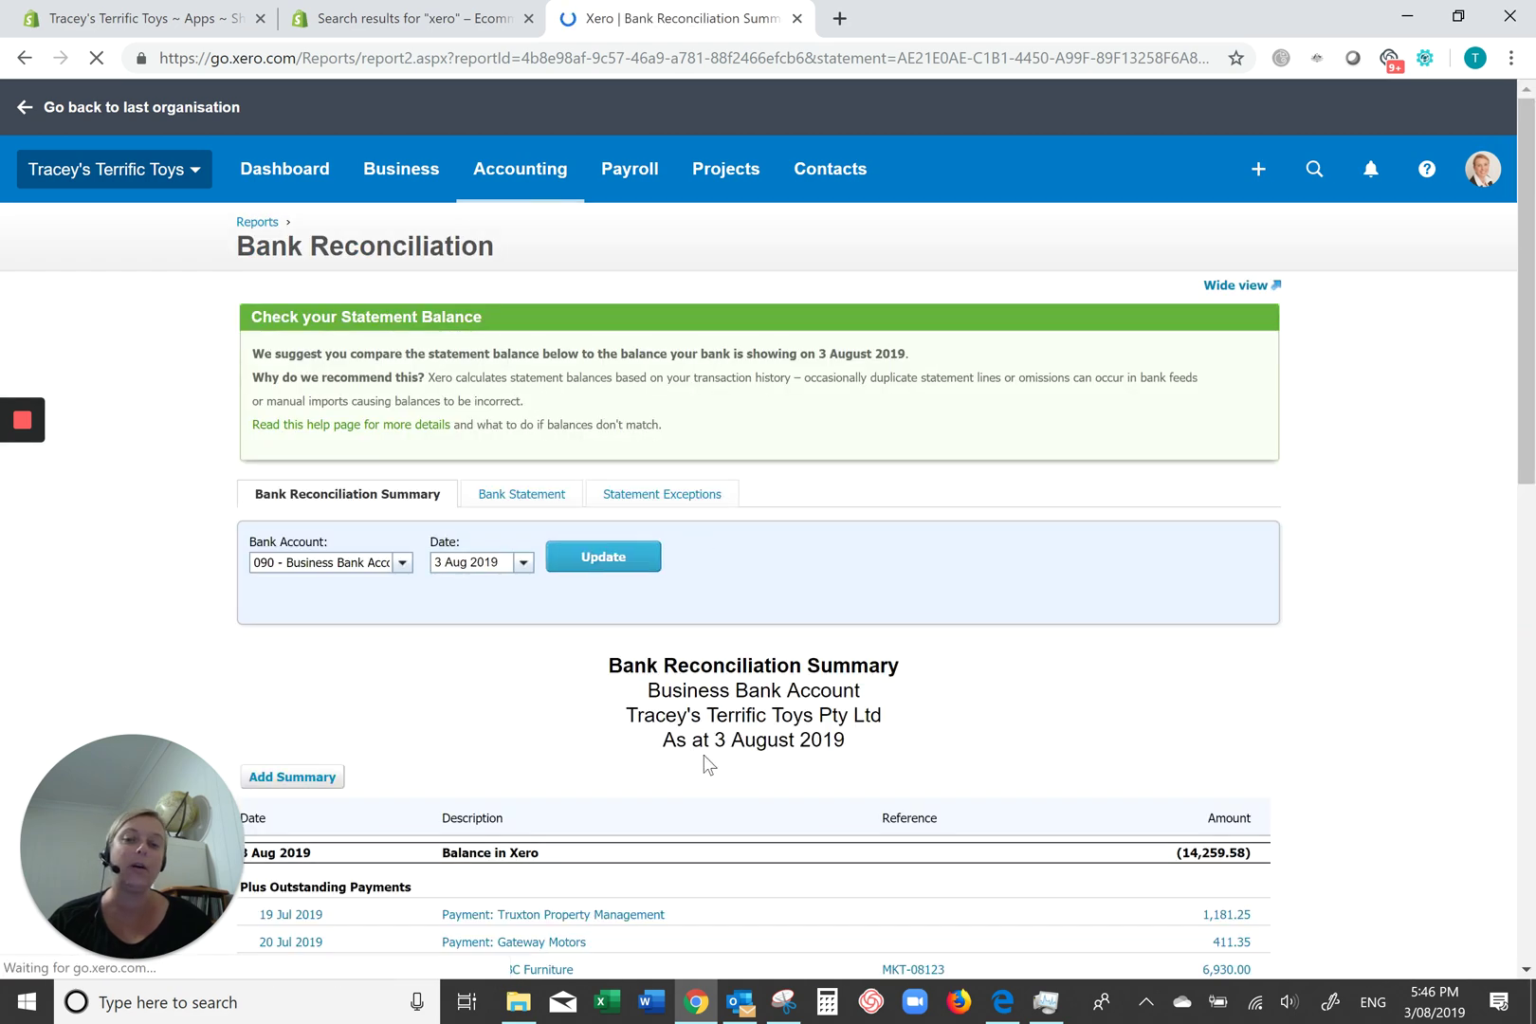
scroll(706, 764, "down", 5)
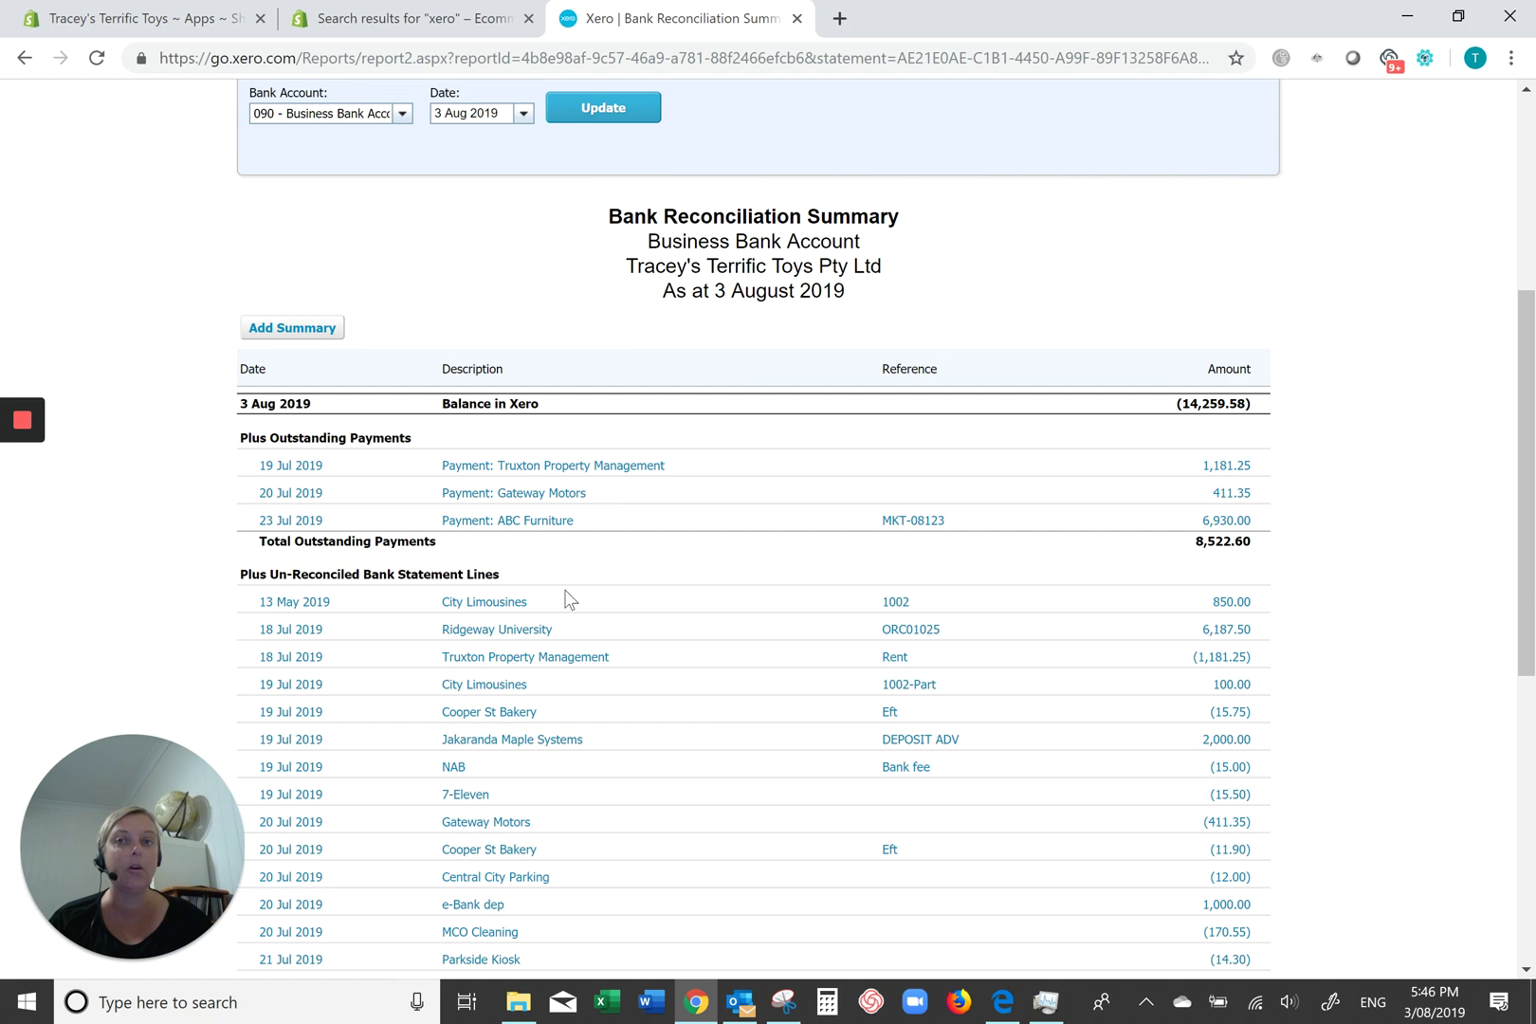
scroll(569, 602, "up", 5)
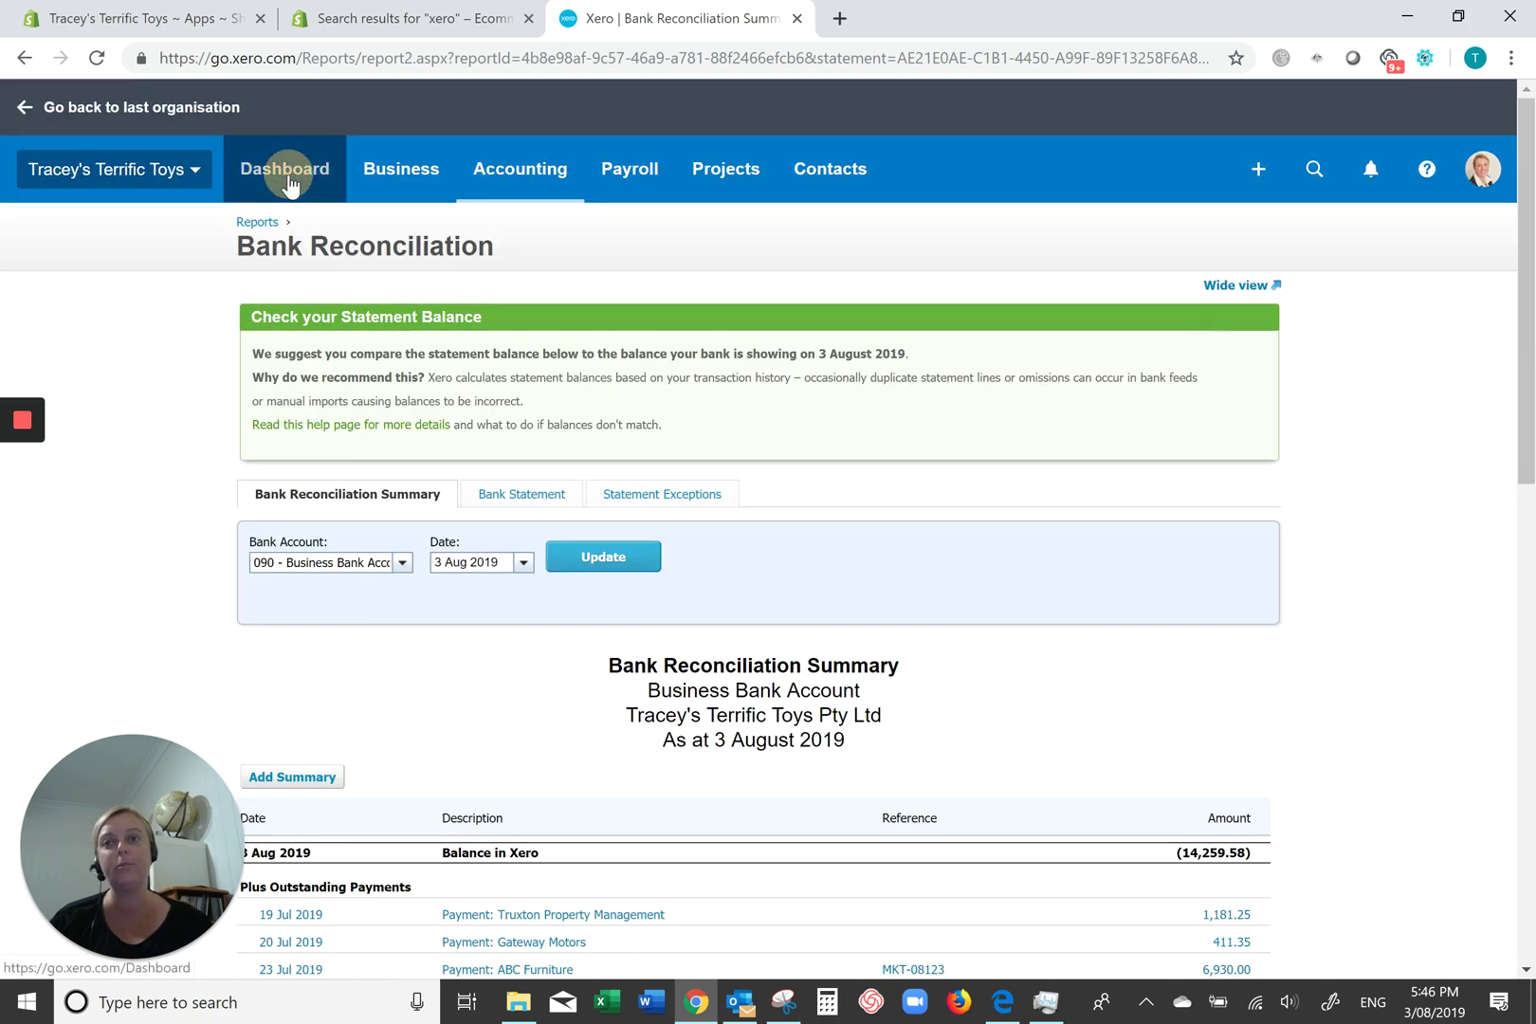
left_click(289, 170)
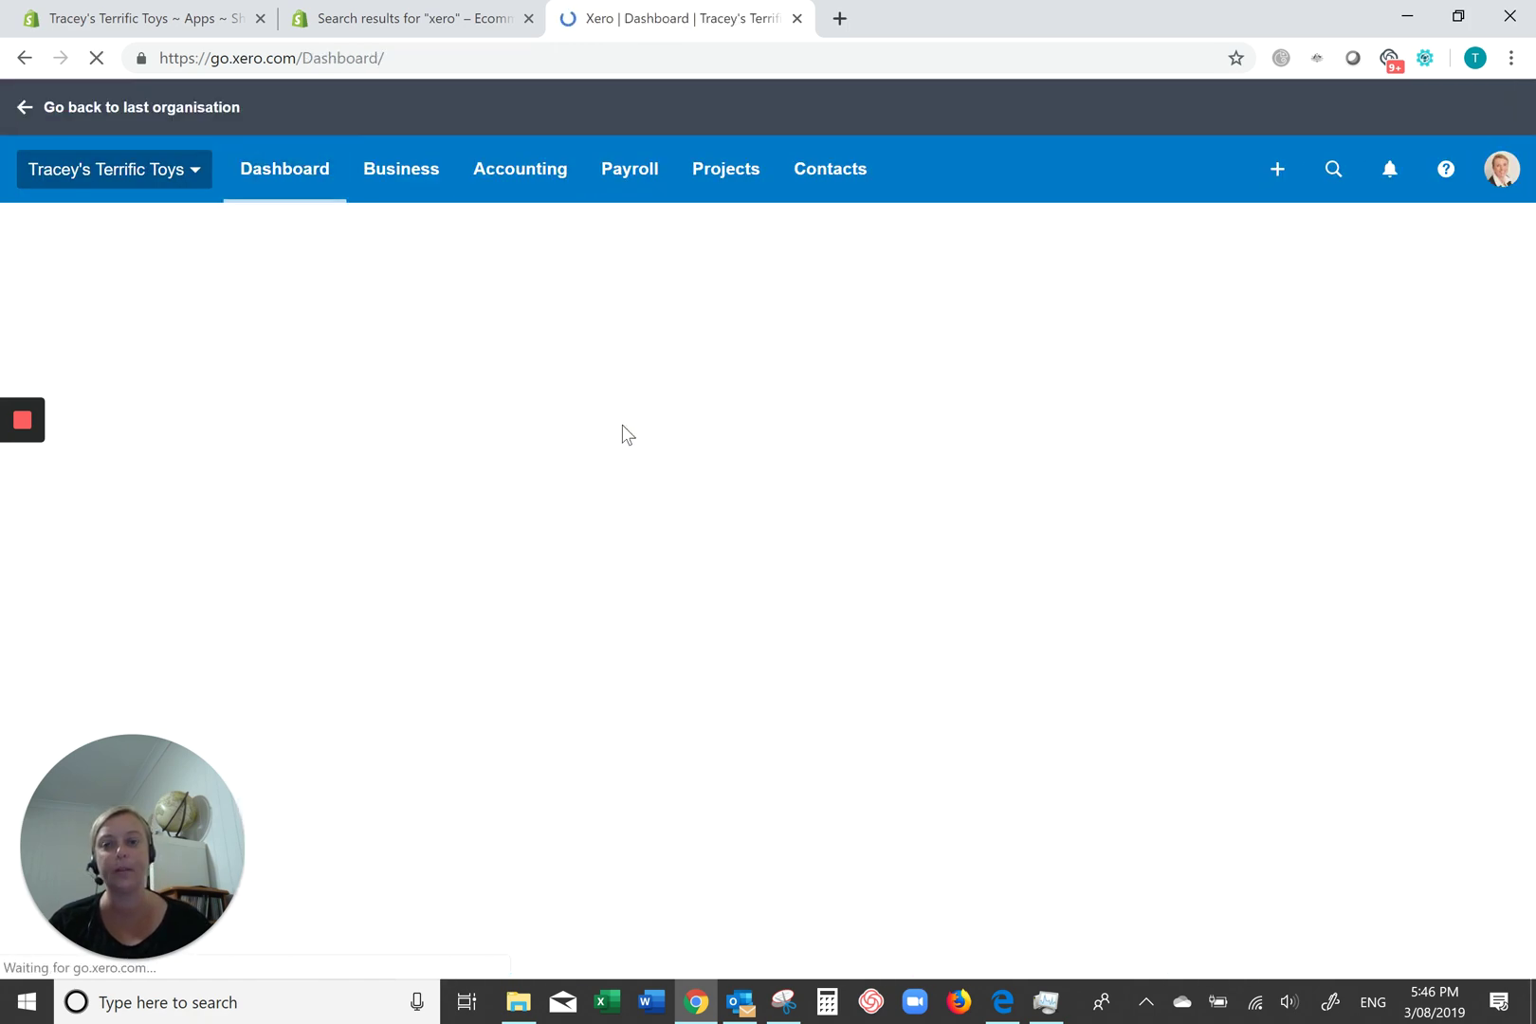
- Start reconciling the Paypal Account's 4 items and inspect the Customer 1 line's full details
scroll(600, 571, "down", 3)
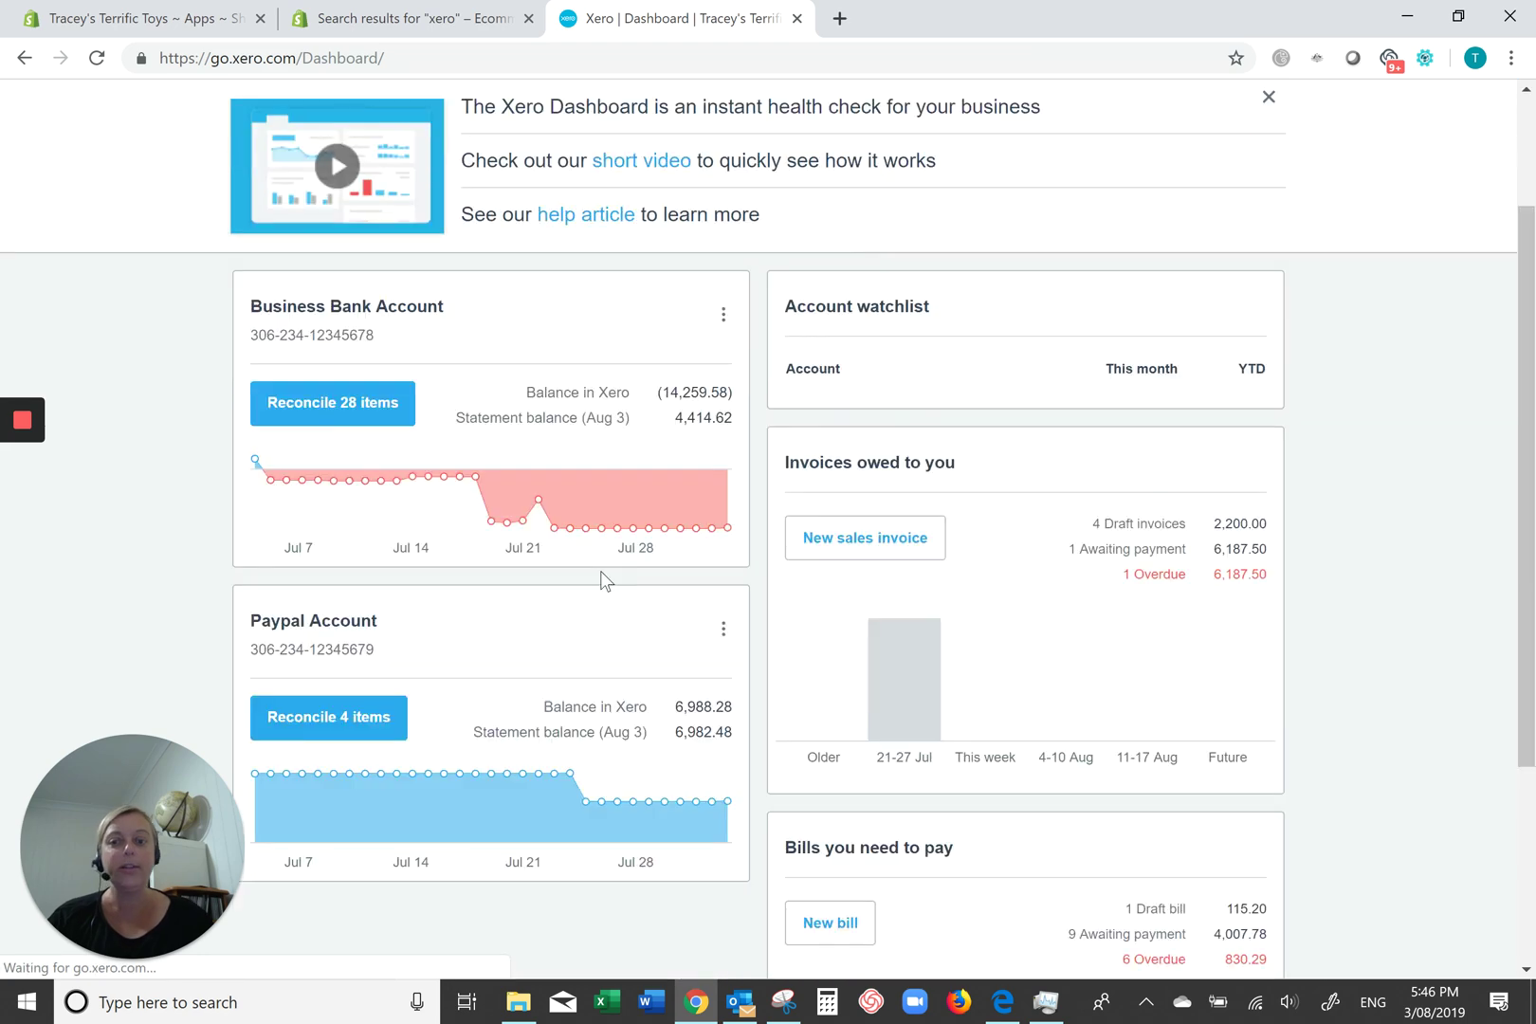
left_click(360, 667)
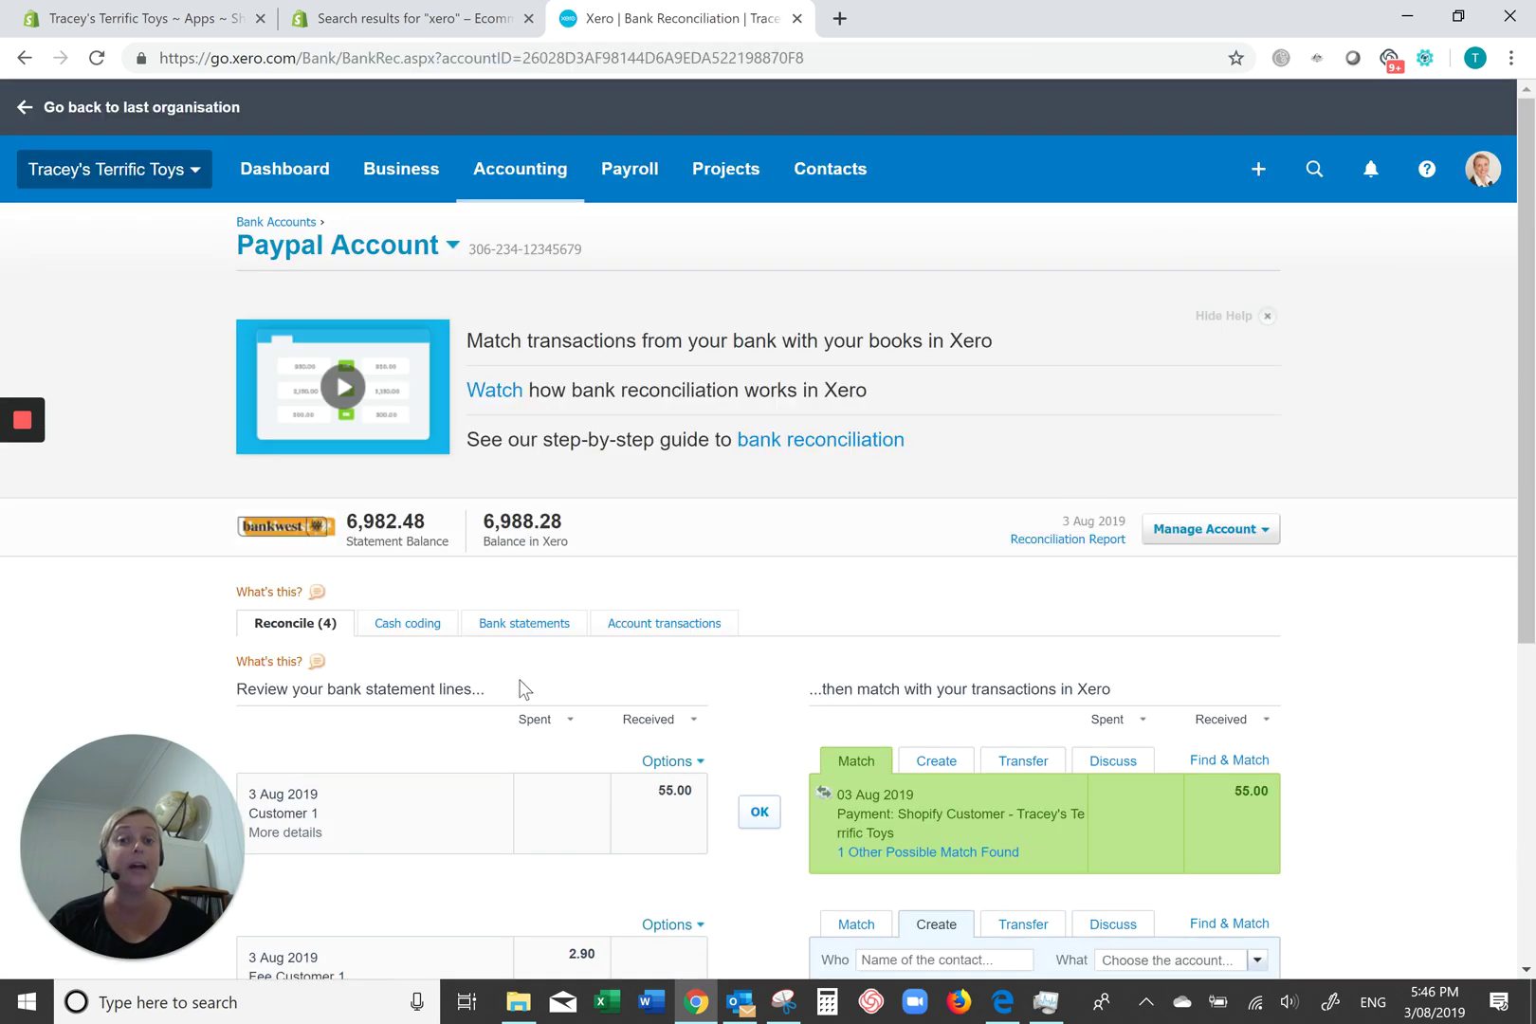
scroll(586, 661, "down", 4)
scroll(589, 661, "down", 1)
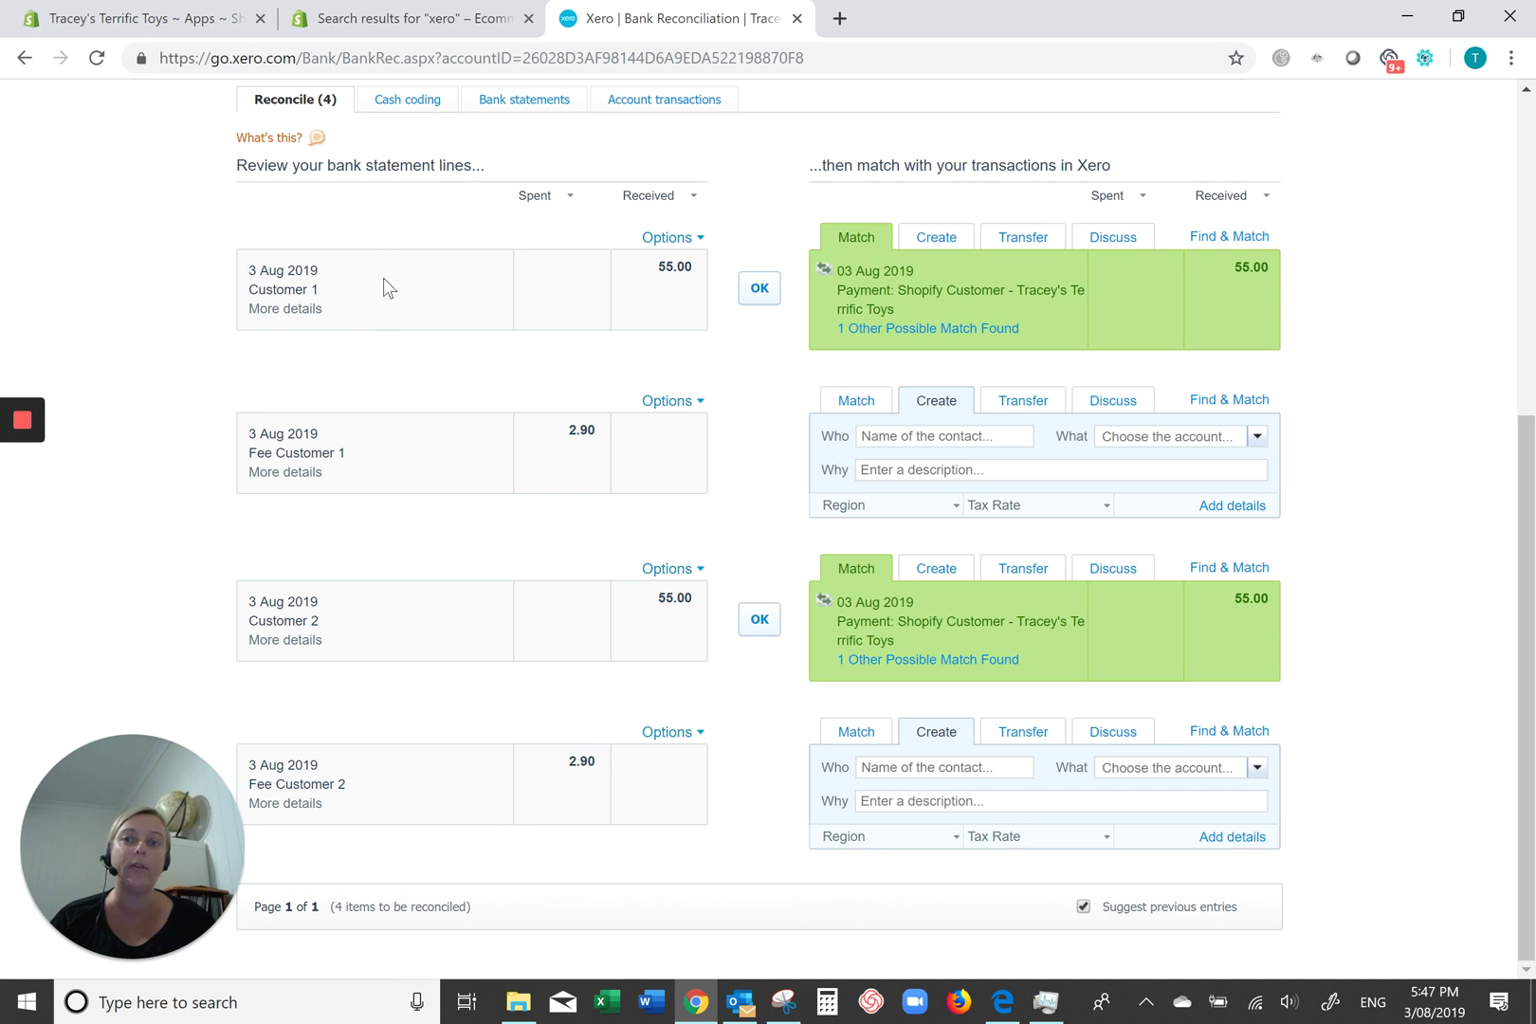
left_click(292, 319)
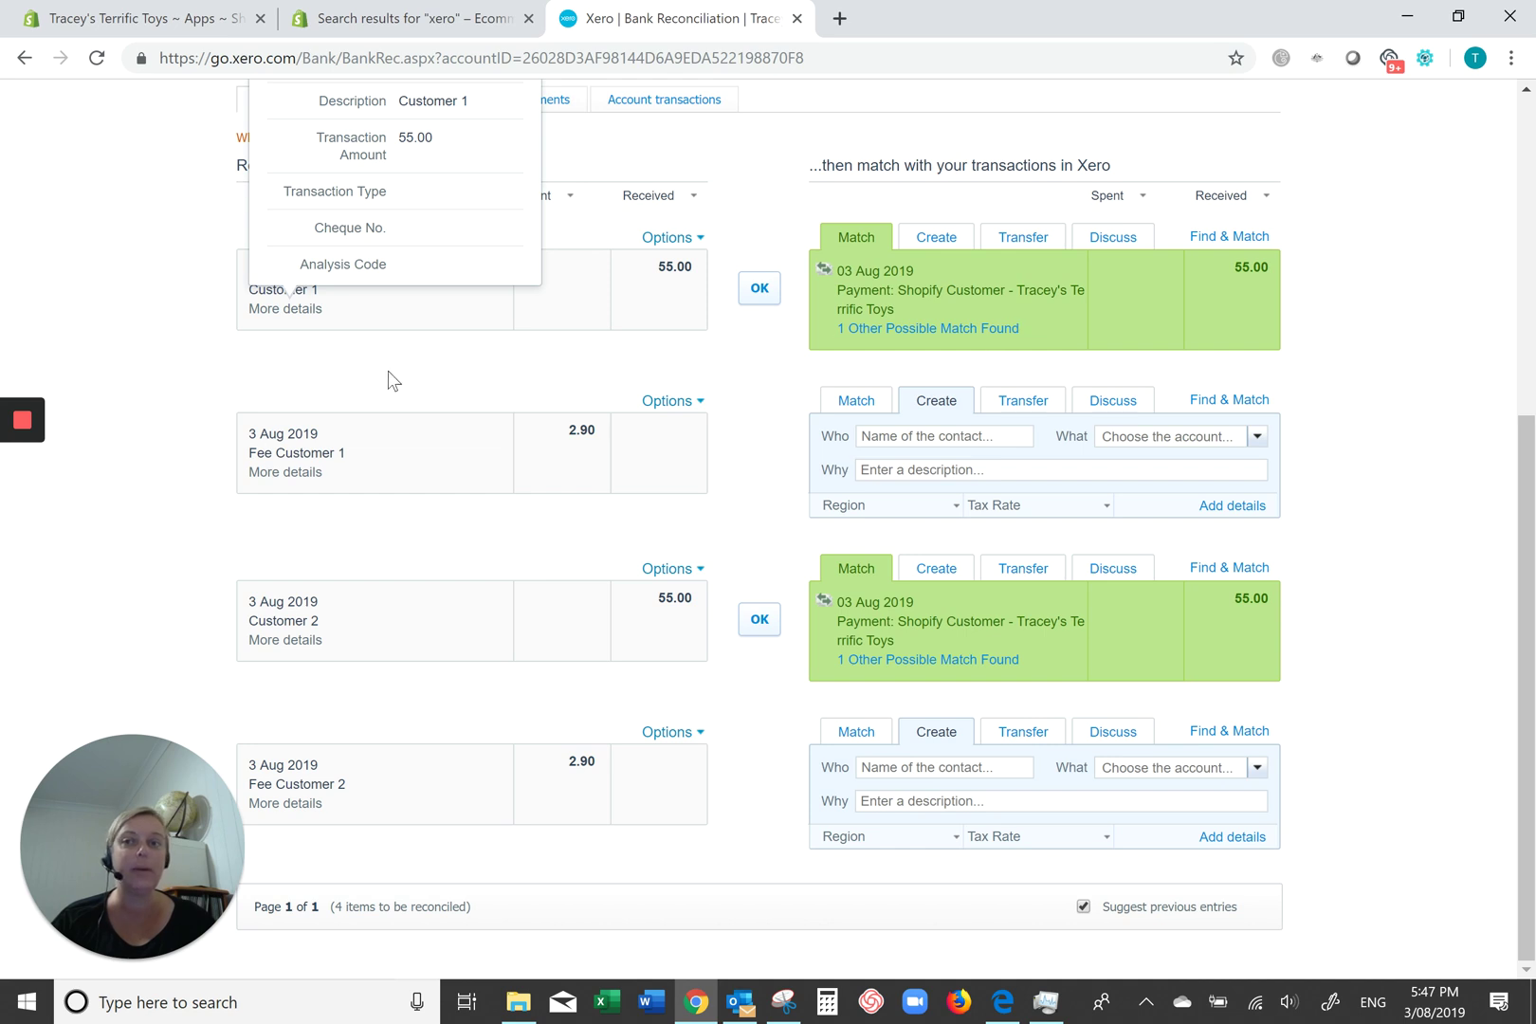
scroll(423, 284, "up", 2)
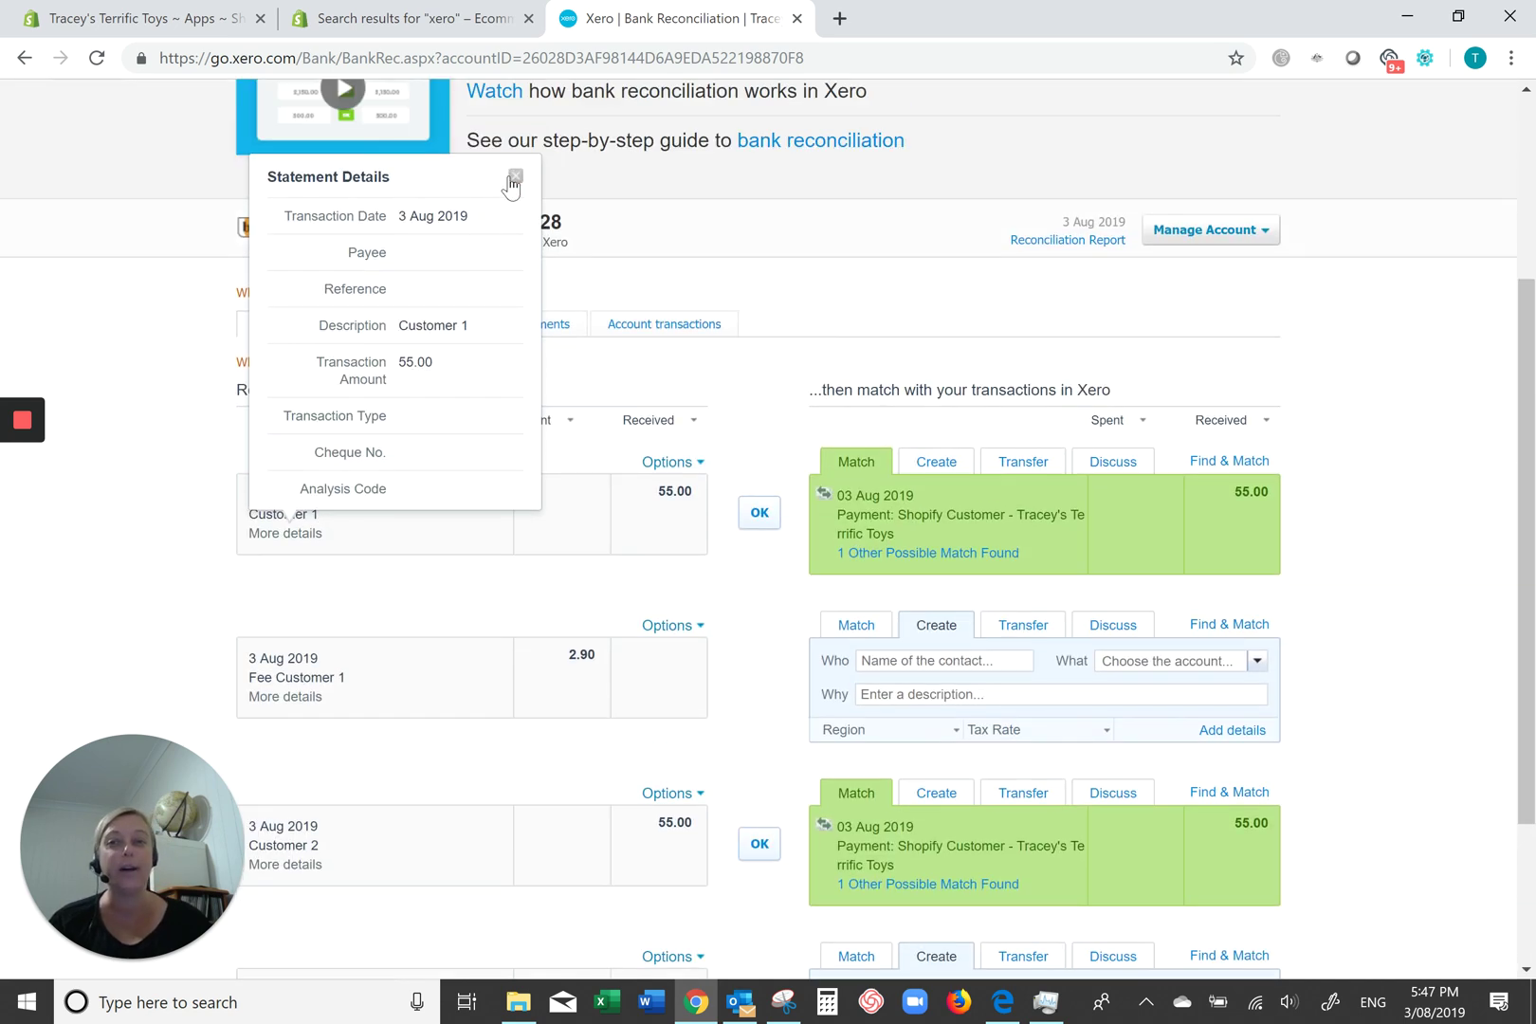
left_click(513, 176)
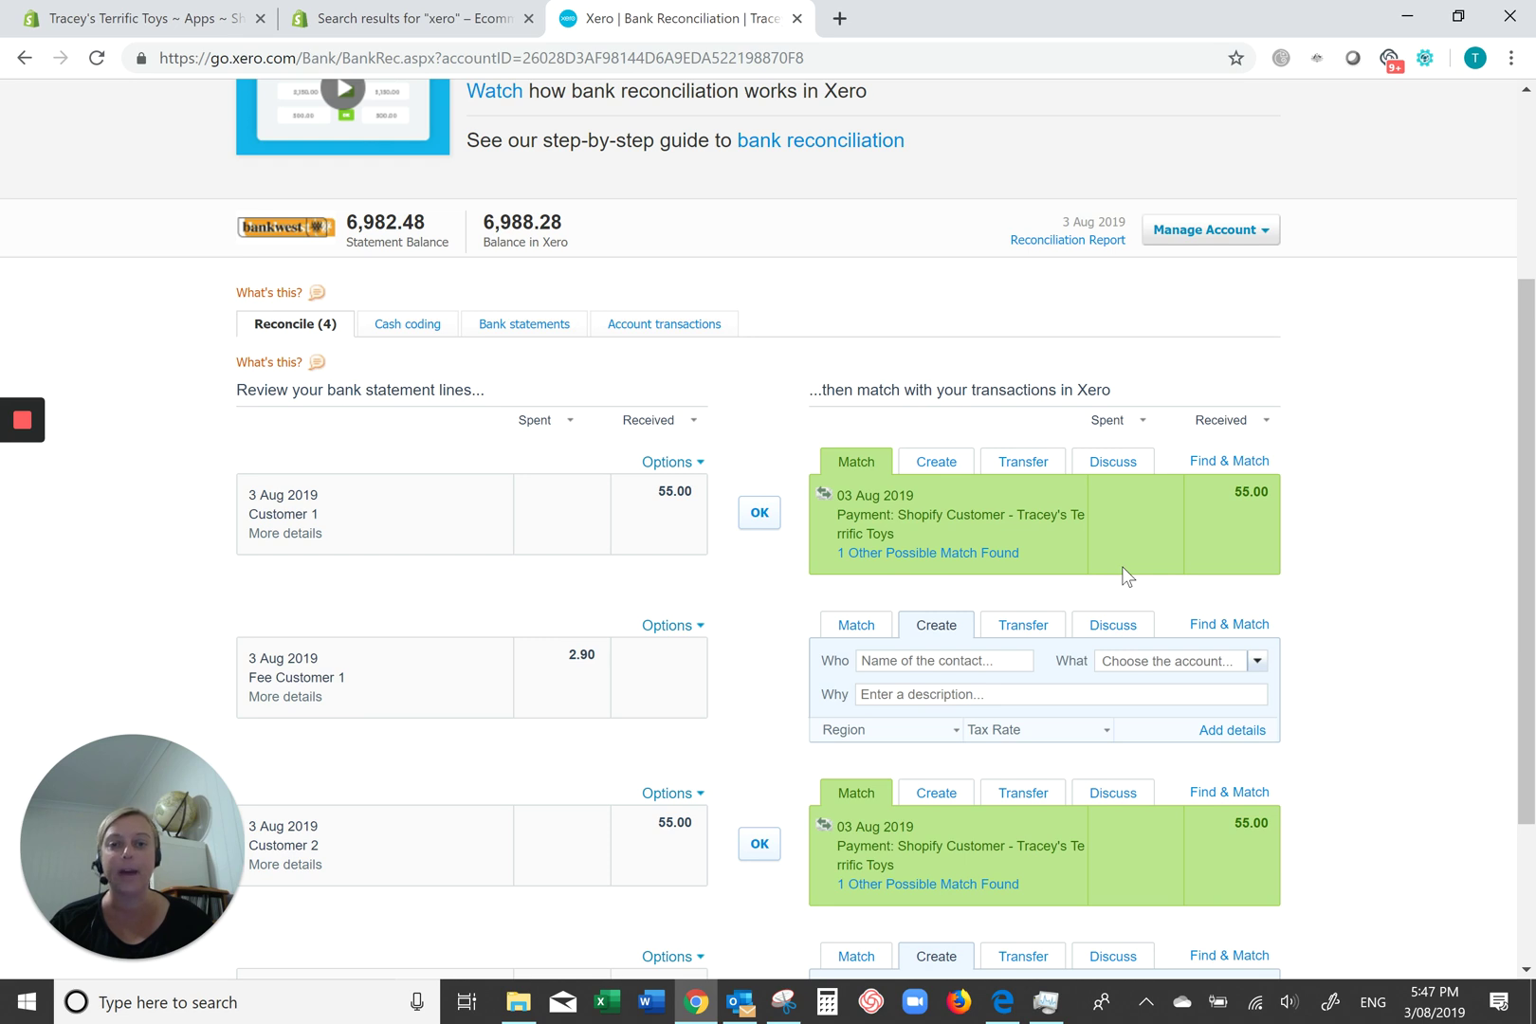
scroll(1011, 615, "down", 1)
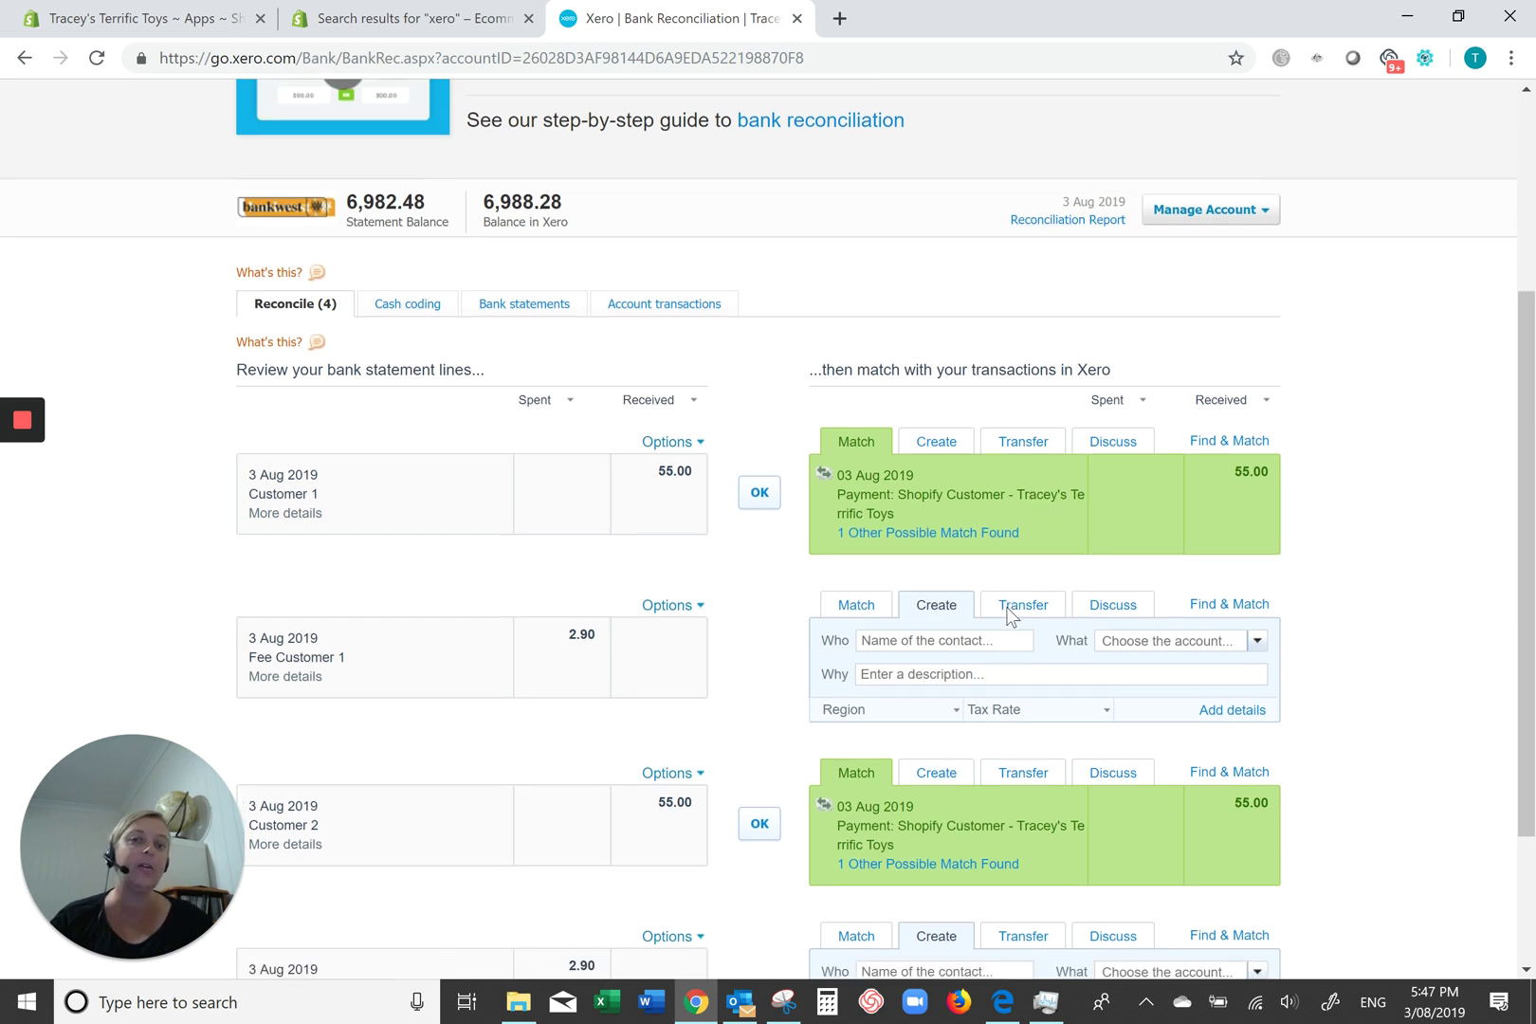
scroll(1011, 615, "down", 1)
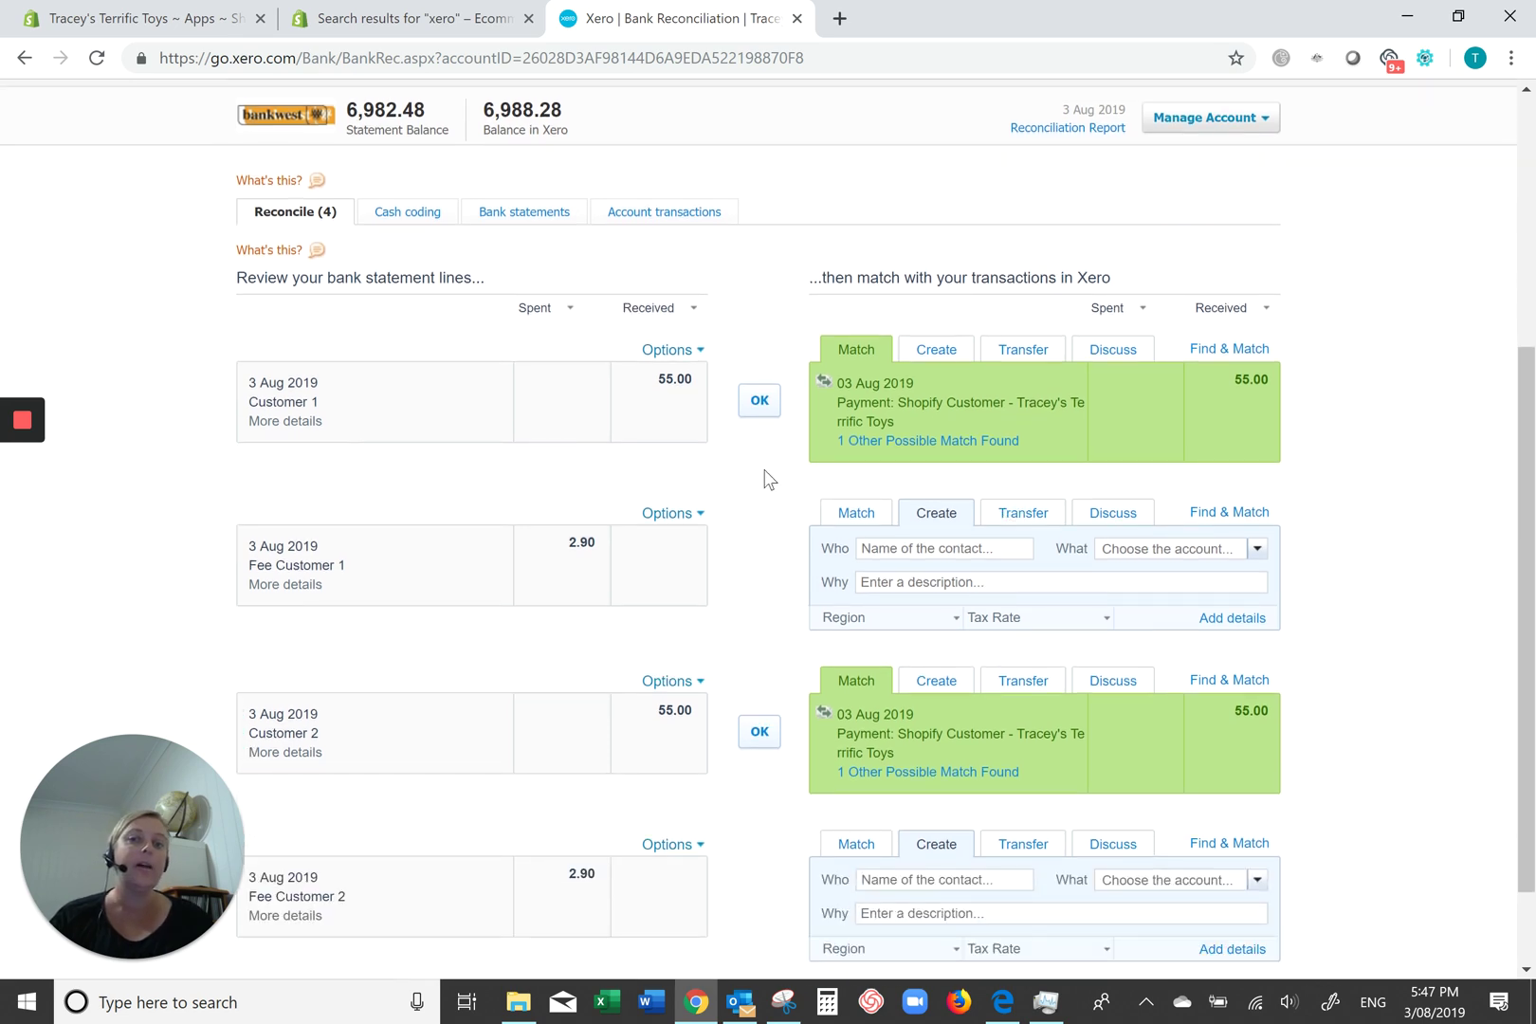
- Match Customer 1 to Shopify payment #1005 and Customer 2 to its Shopify payment, reconciling both
left_click(918, 441)
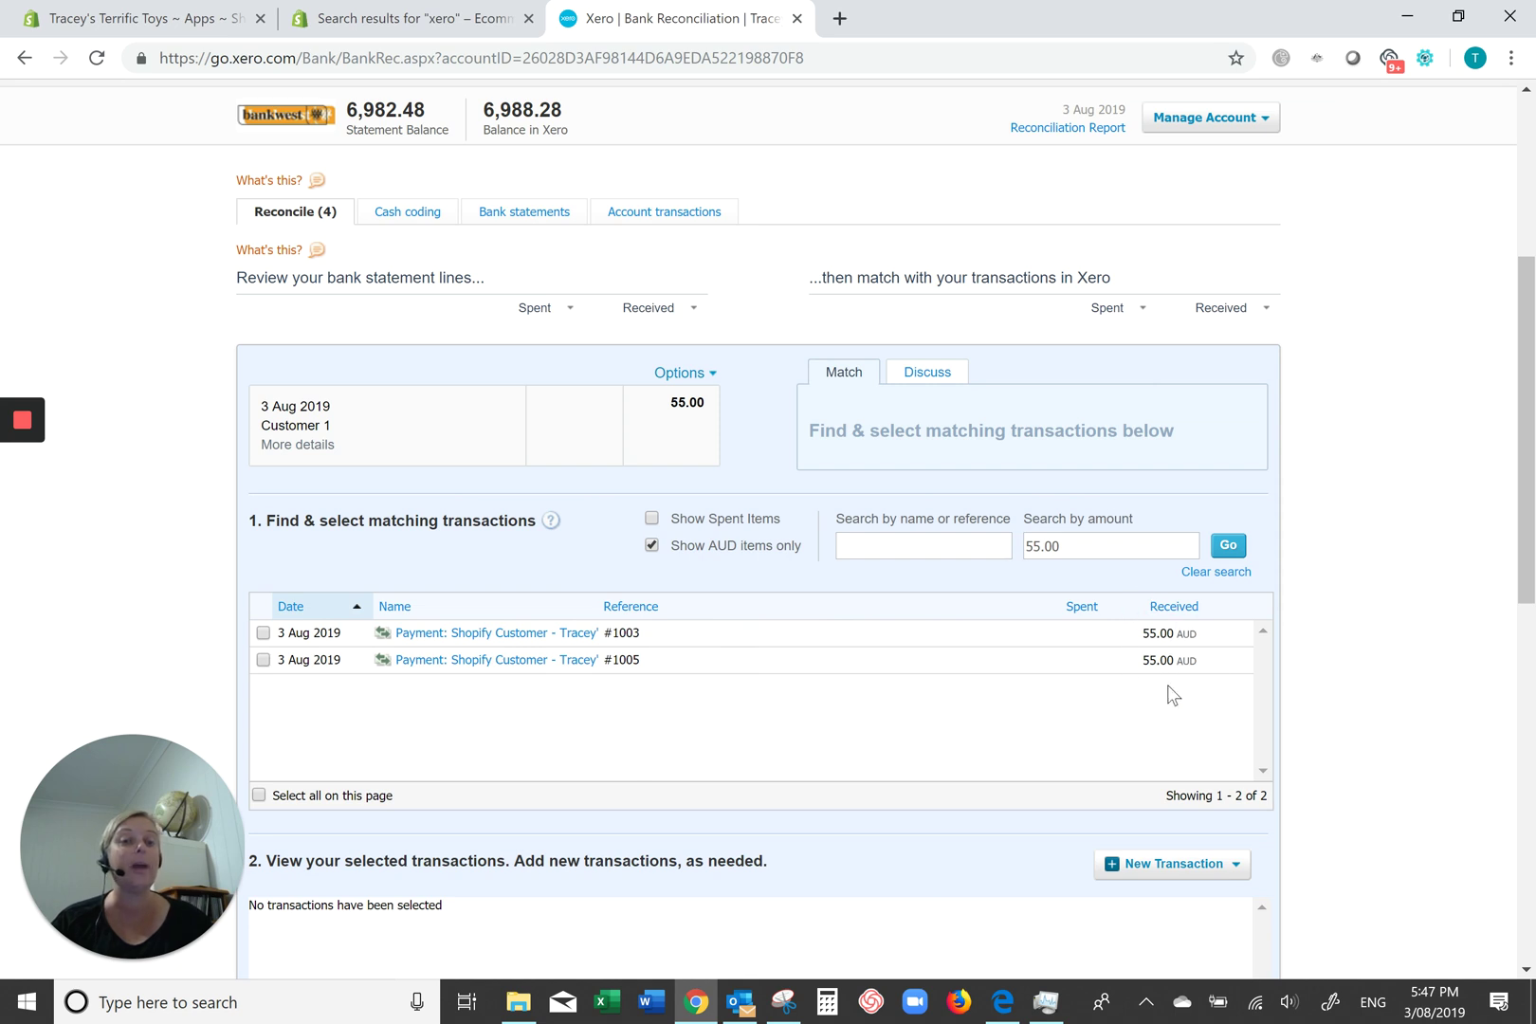
left_click(264, 660)
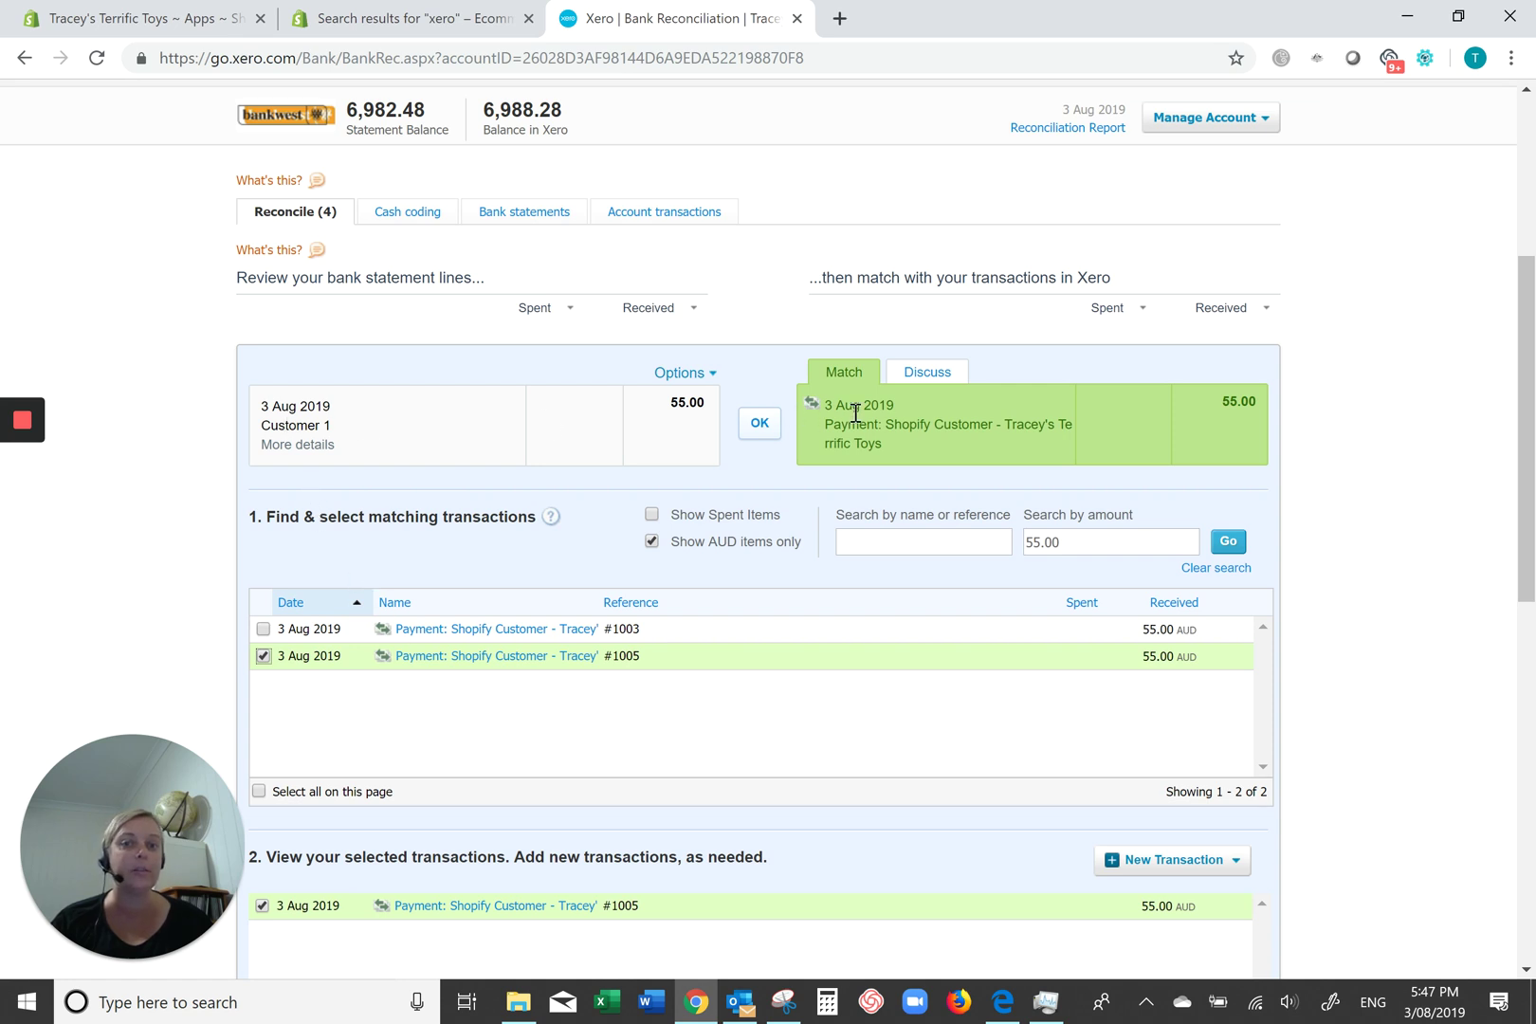
left_click(760, 423)
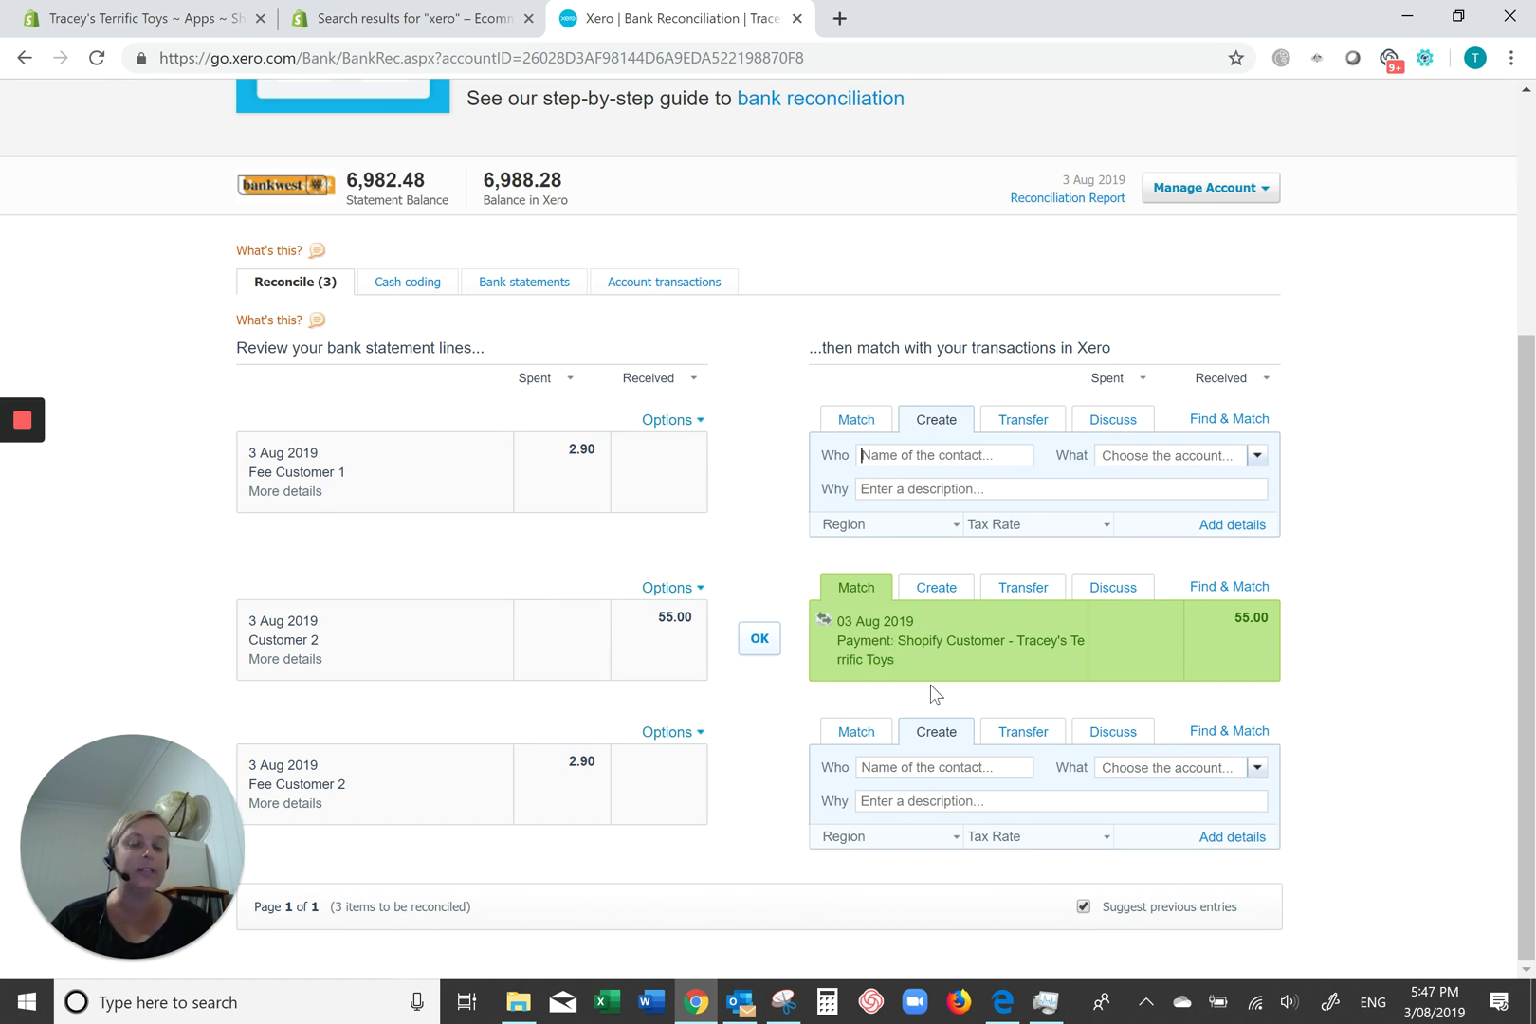
left_click(757, 638)
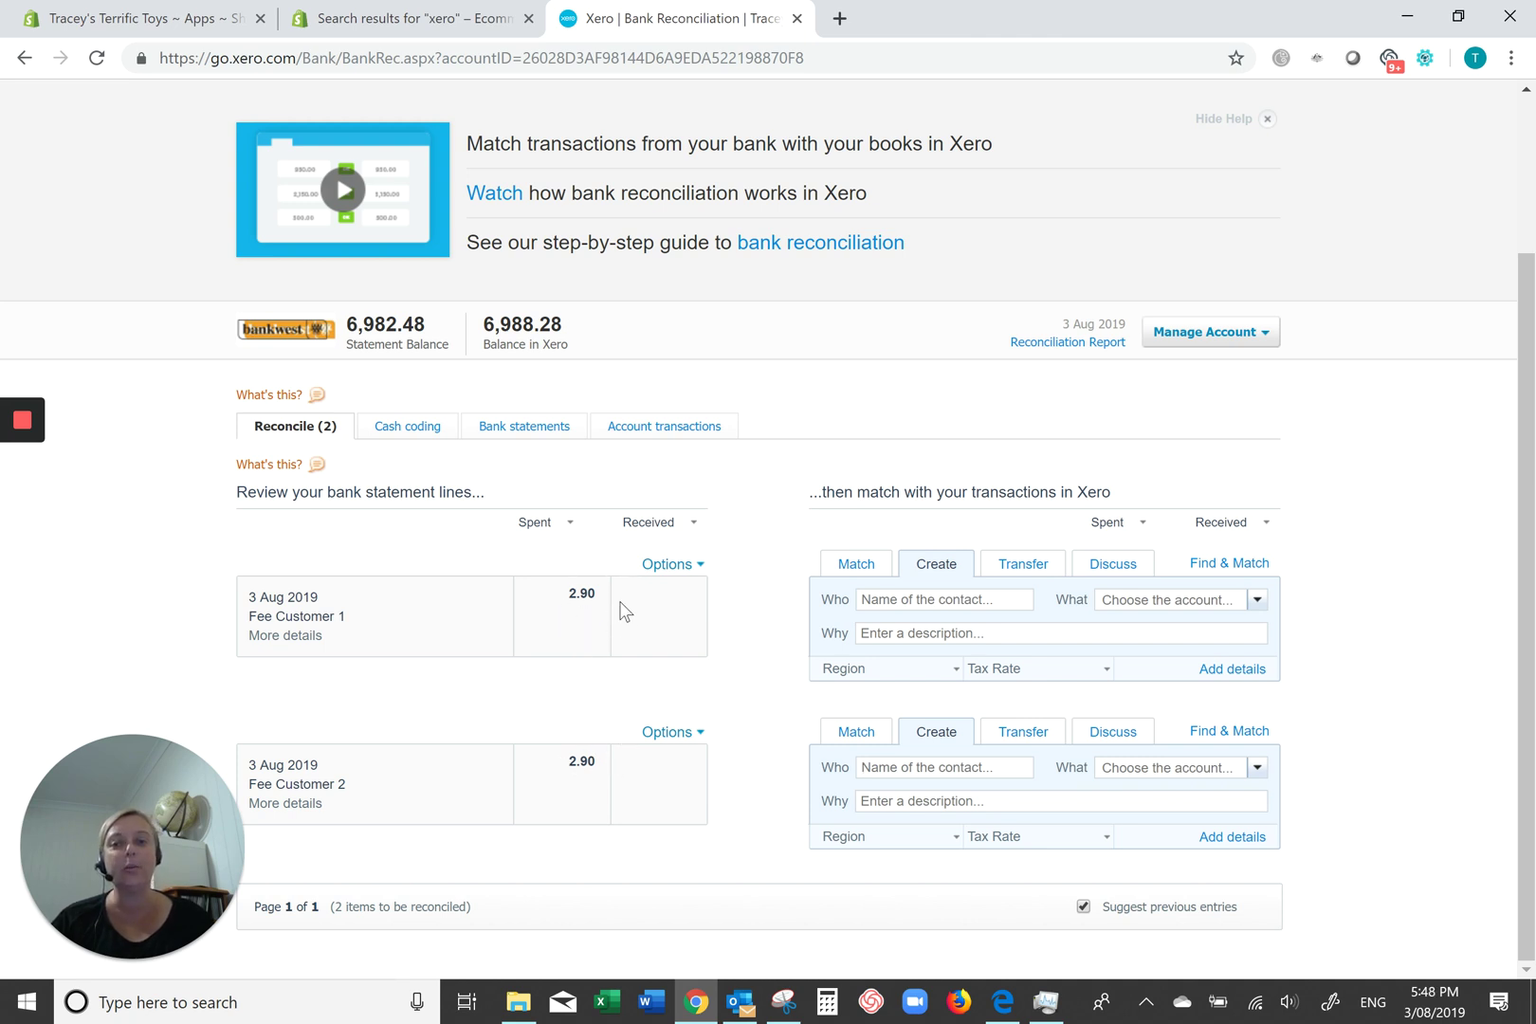
- Start a bank rule from the Fee Customer 1 line with condition: any text field contains 'Fee Customer'
left_click(672, 566)
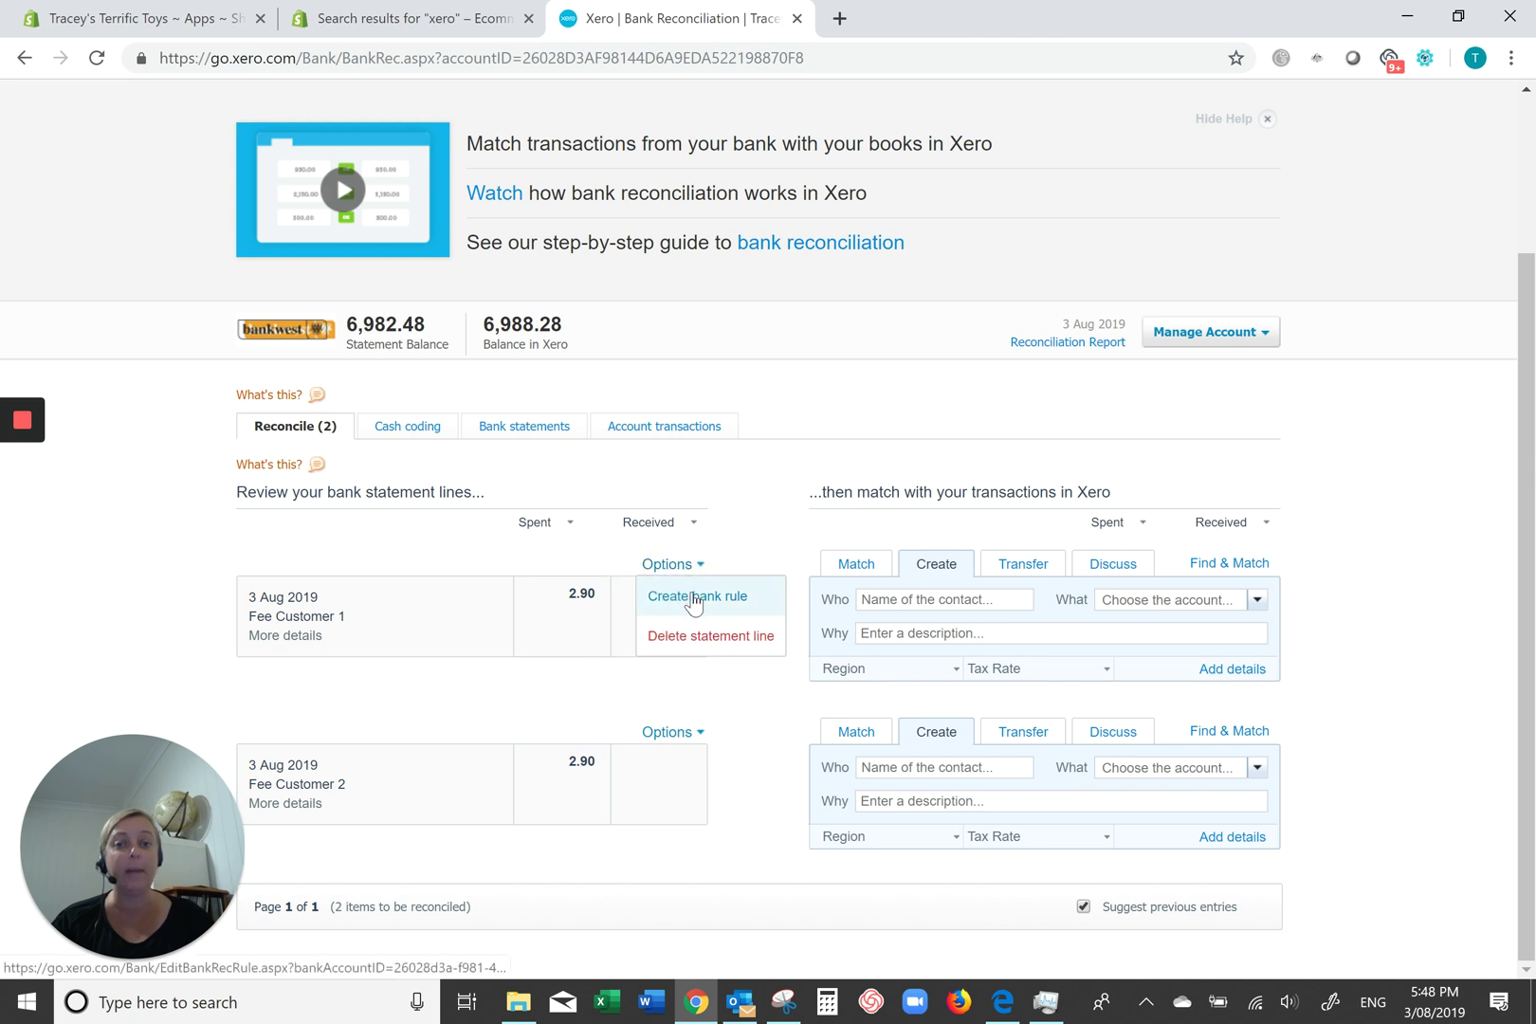
left_click(696, 598)
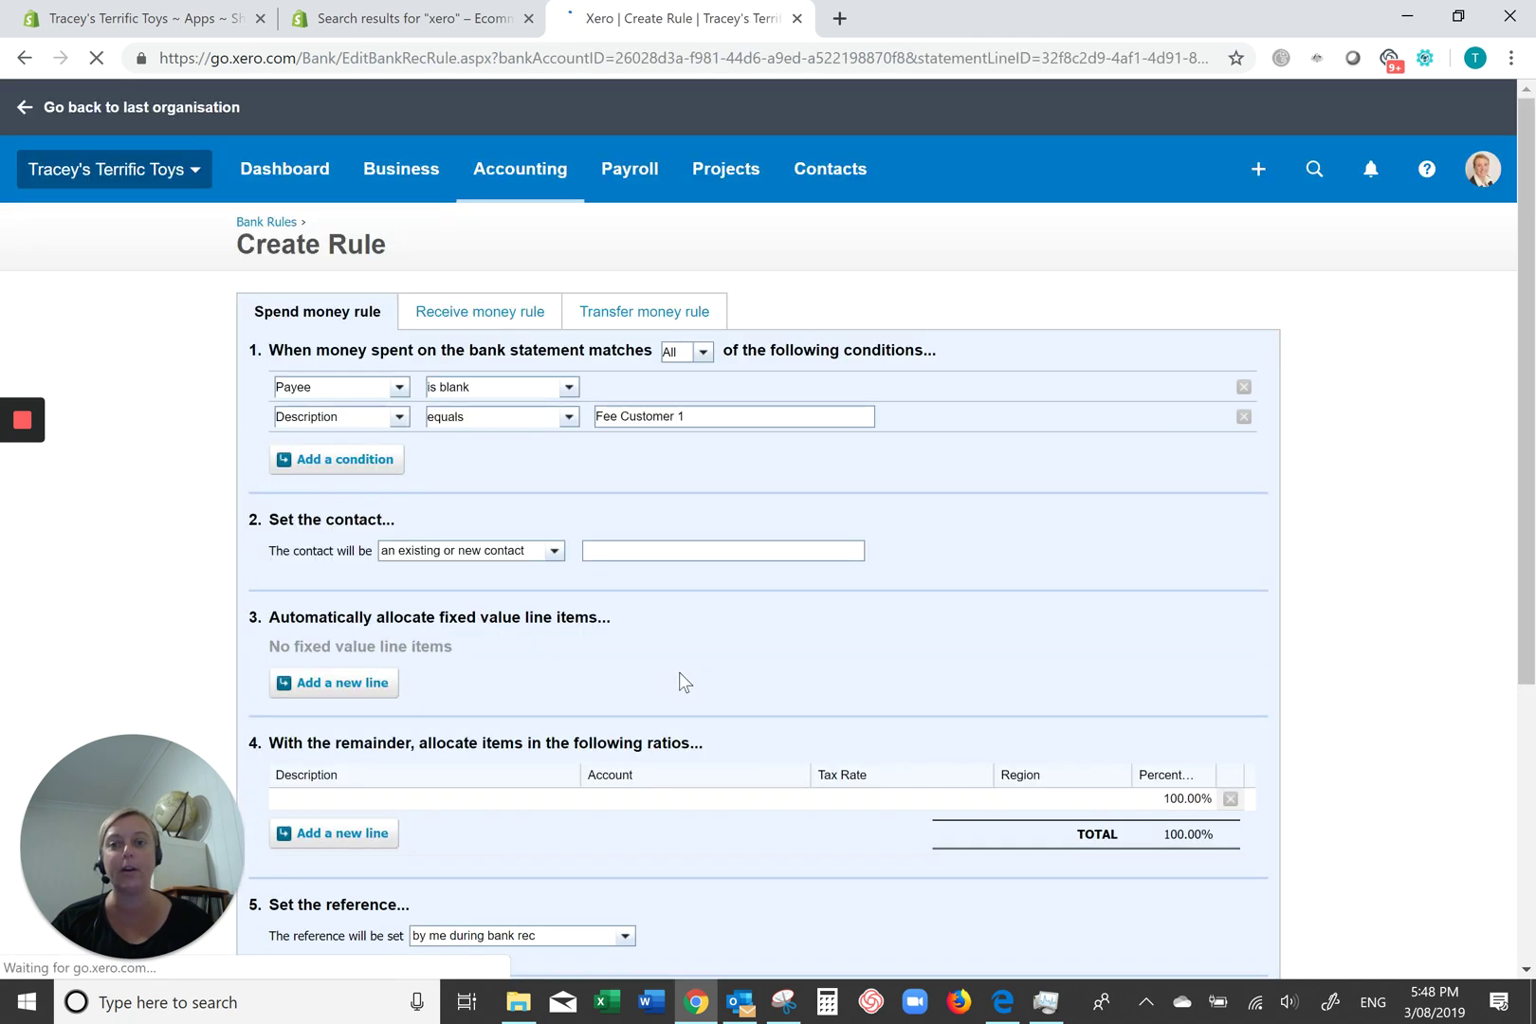
left_click(1243, 388)
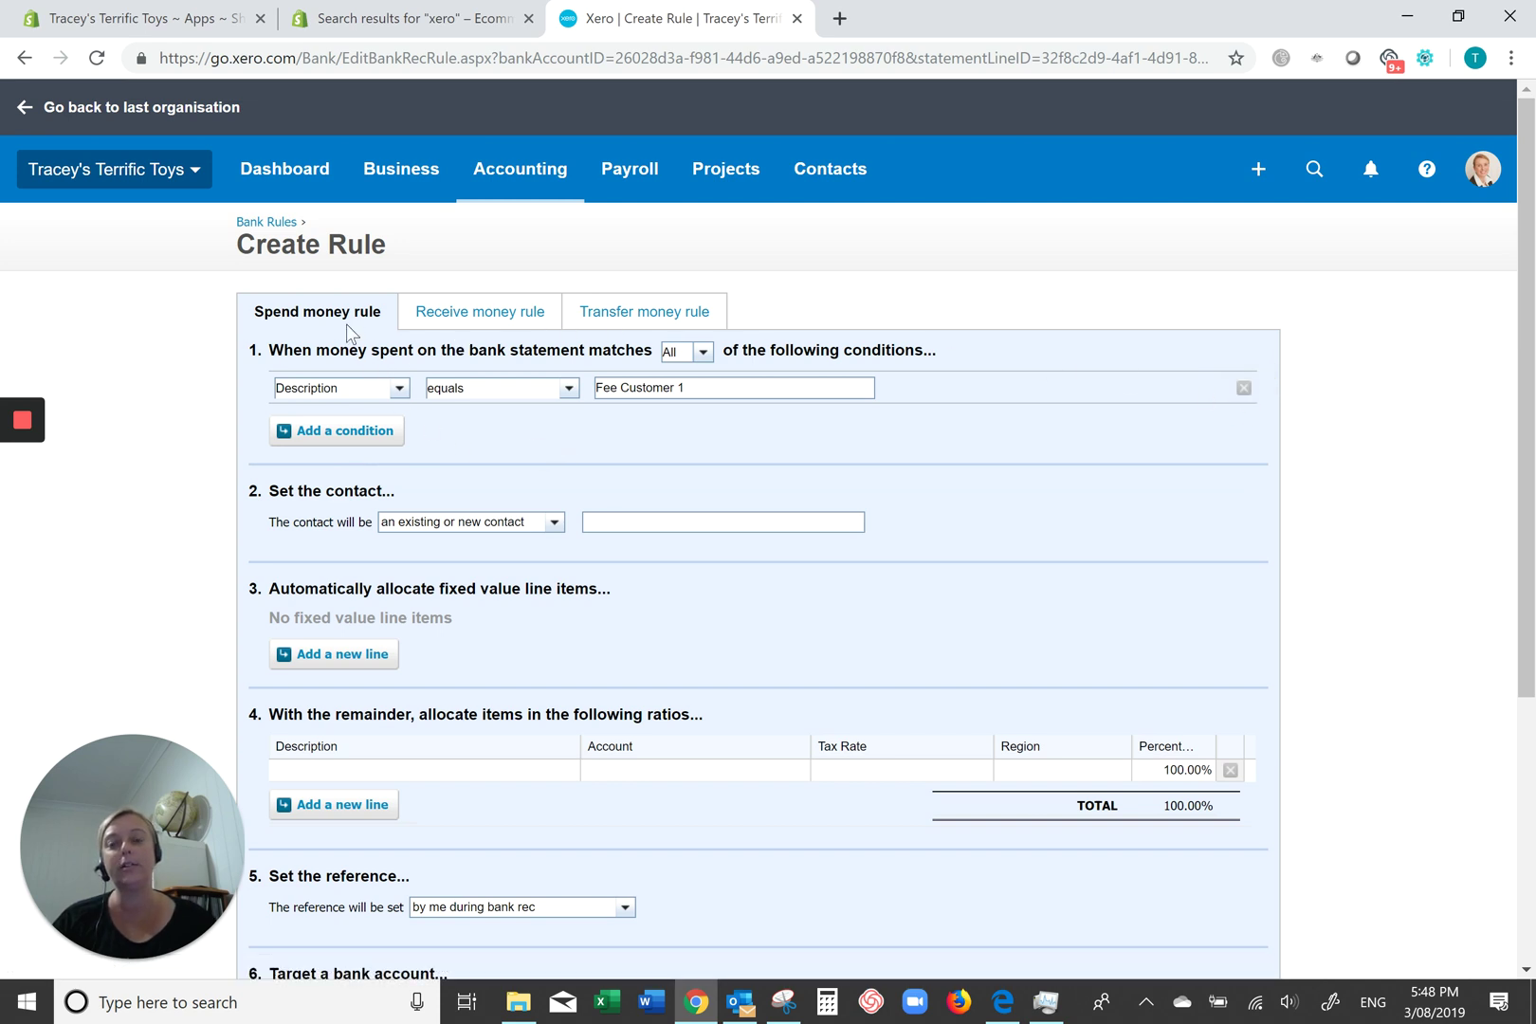
left_click(399, 388)
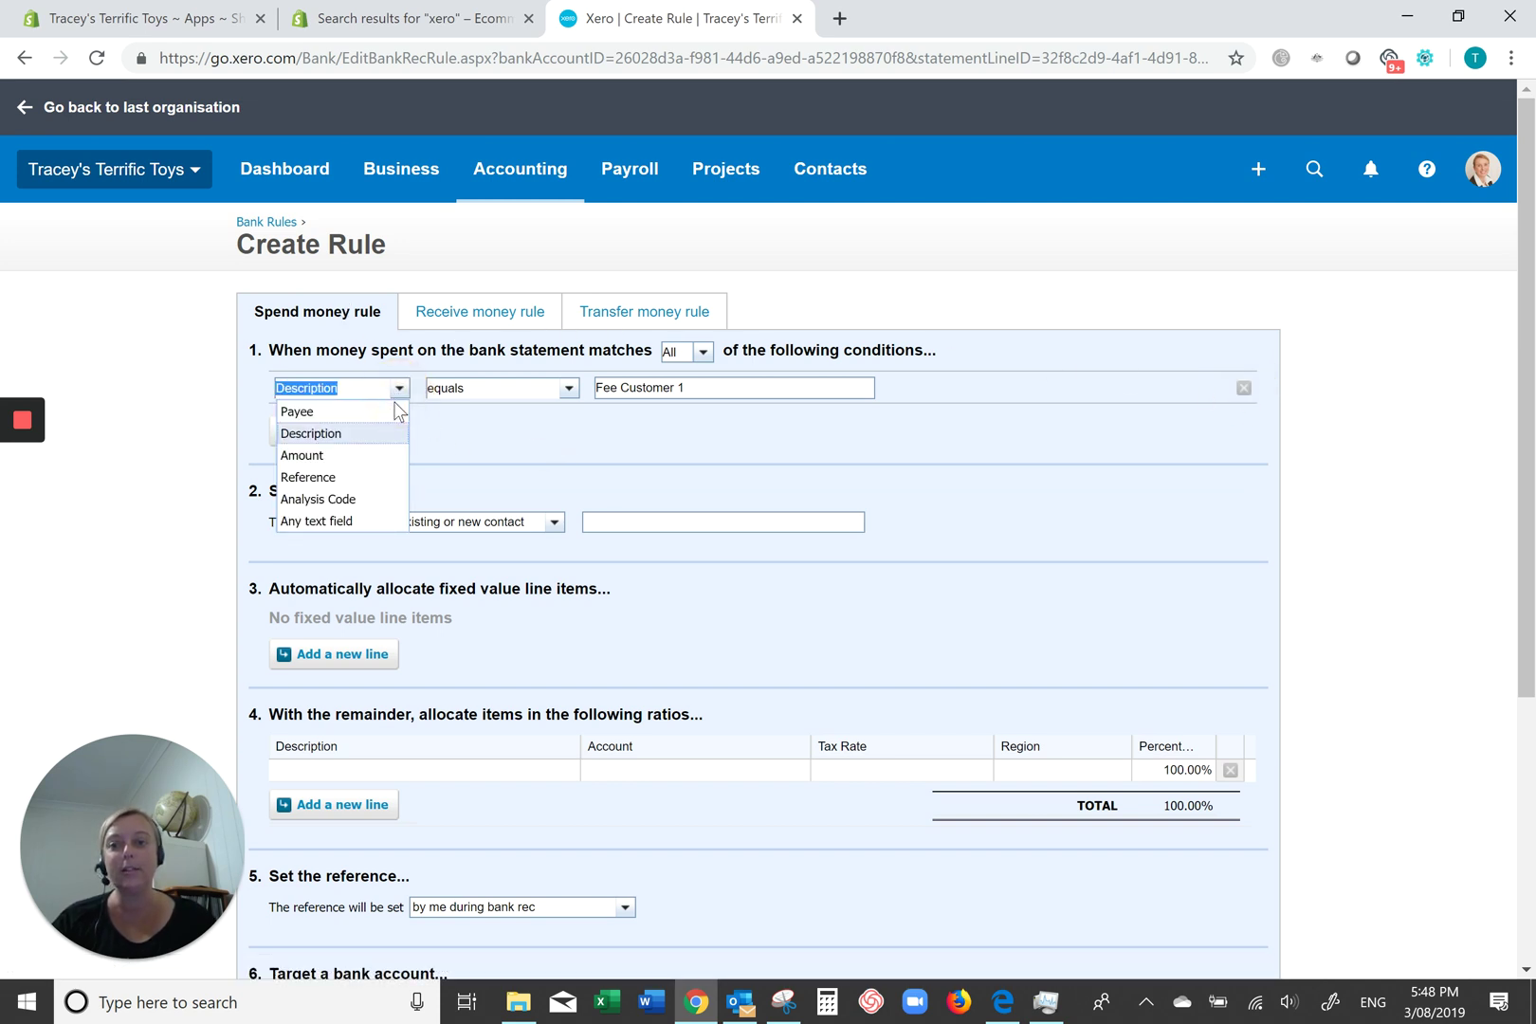
left_click(322, 519)
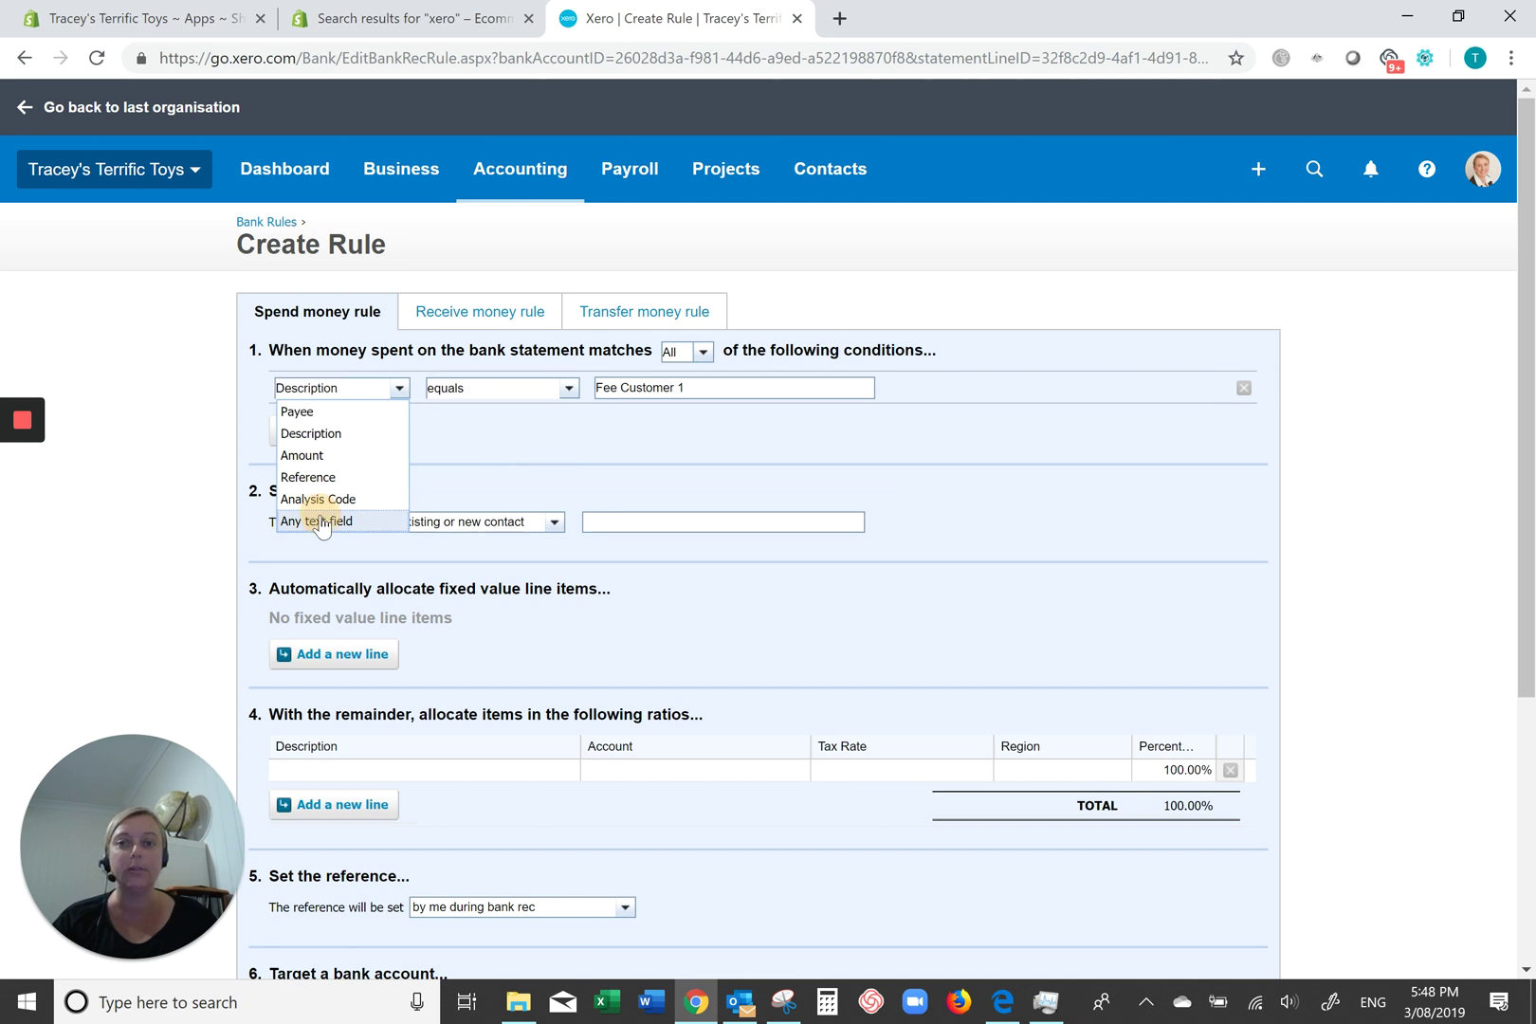
left_click(568, 388)
left_click(529, 434)
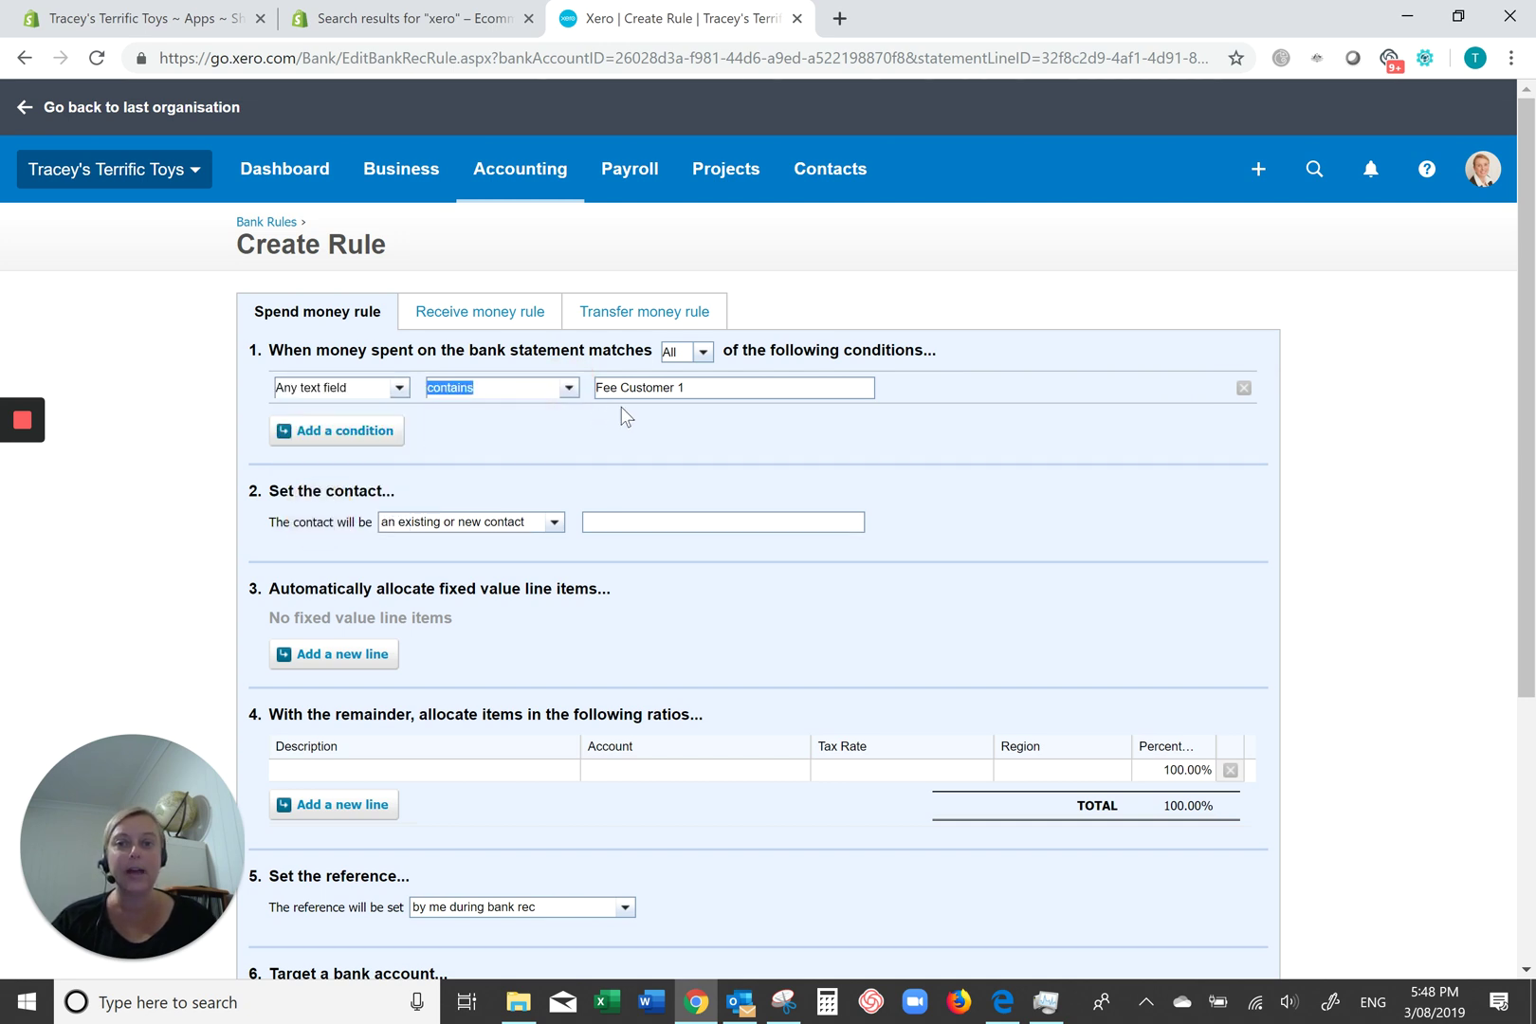
left_click(717, 388)
key("BackSpace")
key("BackSpace")
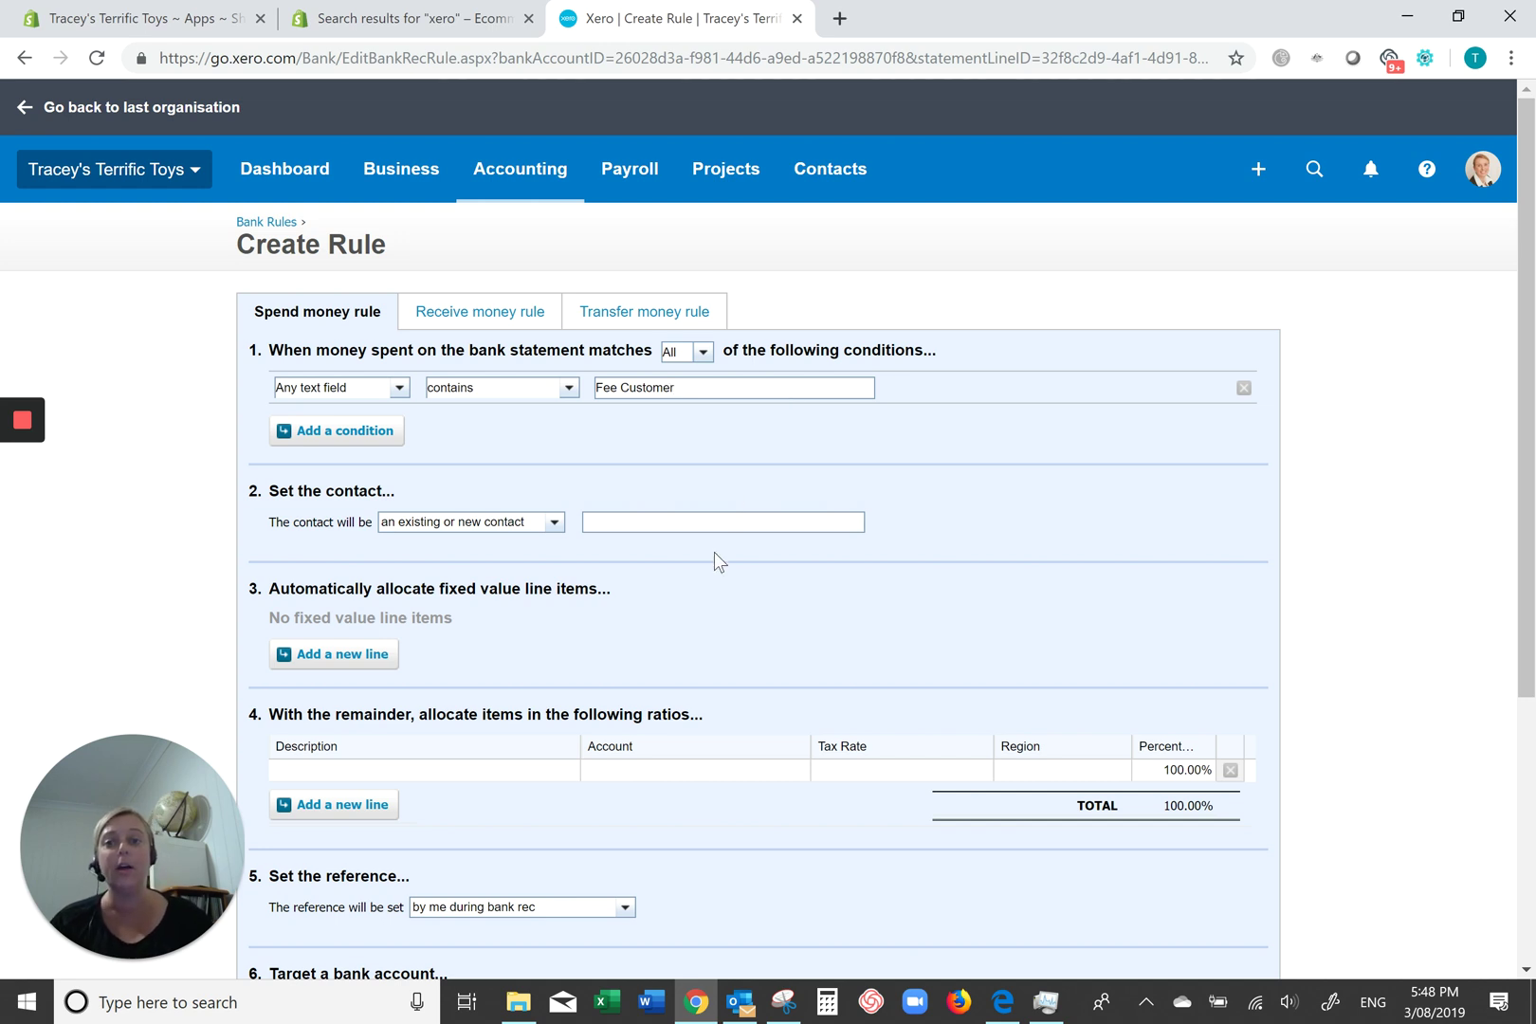
- Set the rule's contact to Paypal and allocate 'Paypal Merchant Fee' to 404 - Bank Fees
left_click(703, 518)
type("Paypal")
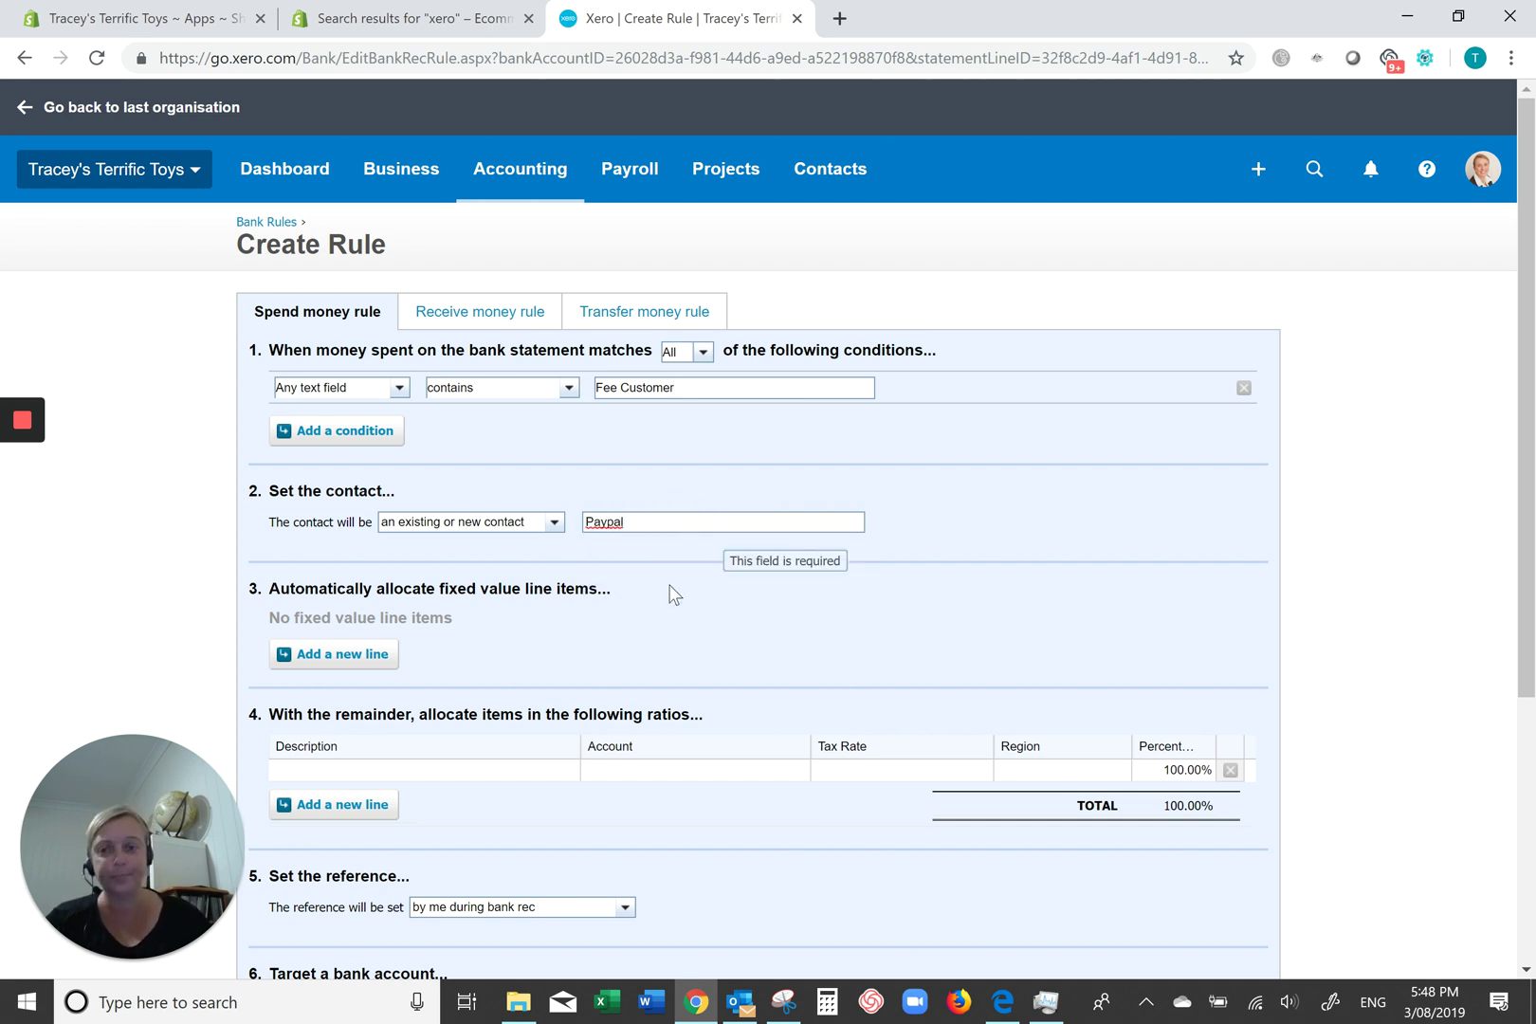
left_click(539, 765)
type("Payp")
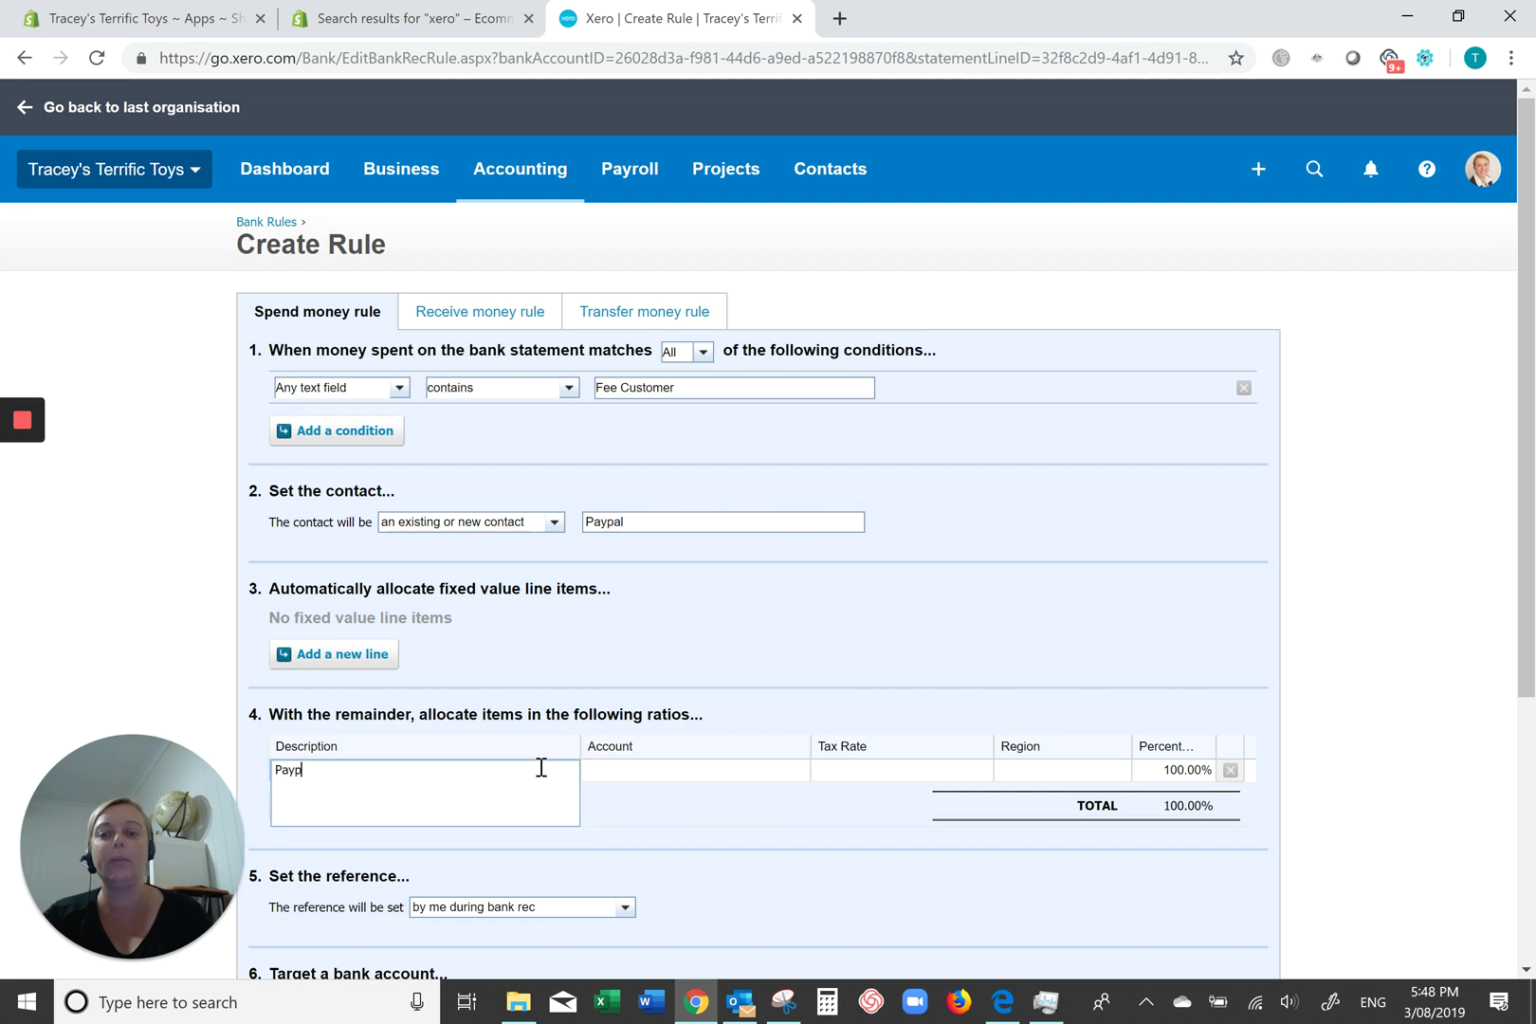
type("al Merchant Fee")
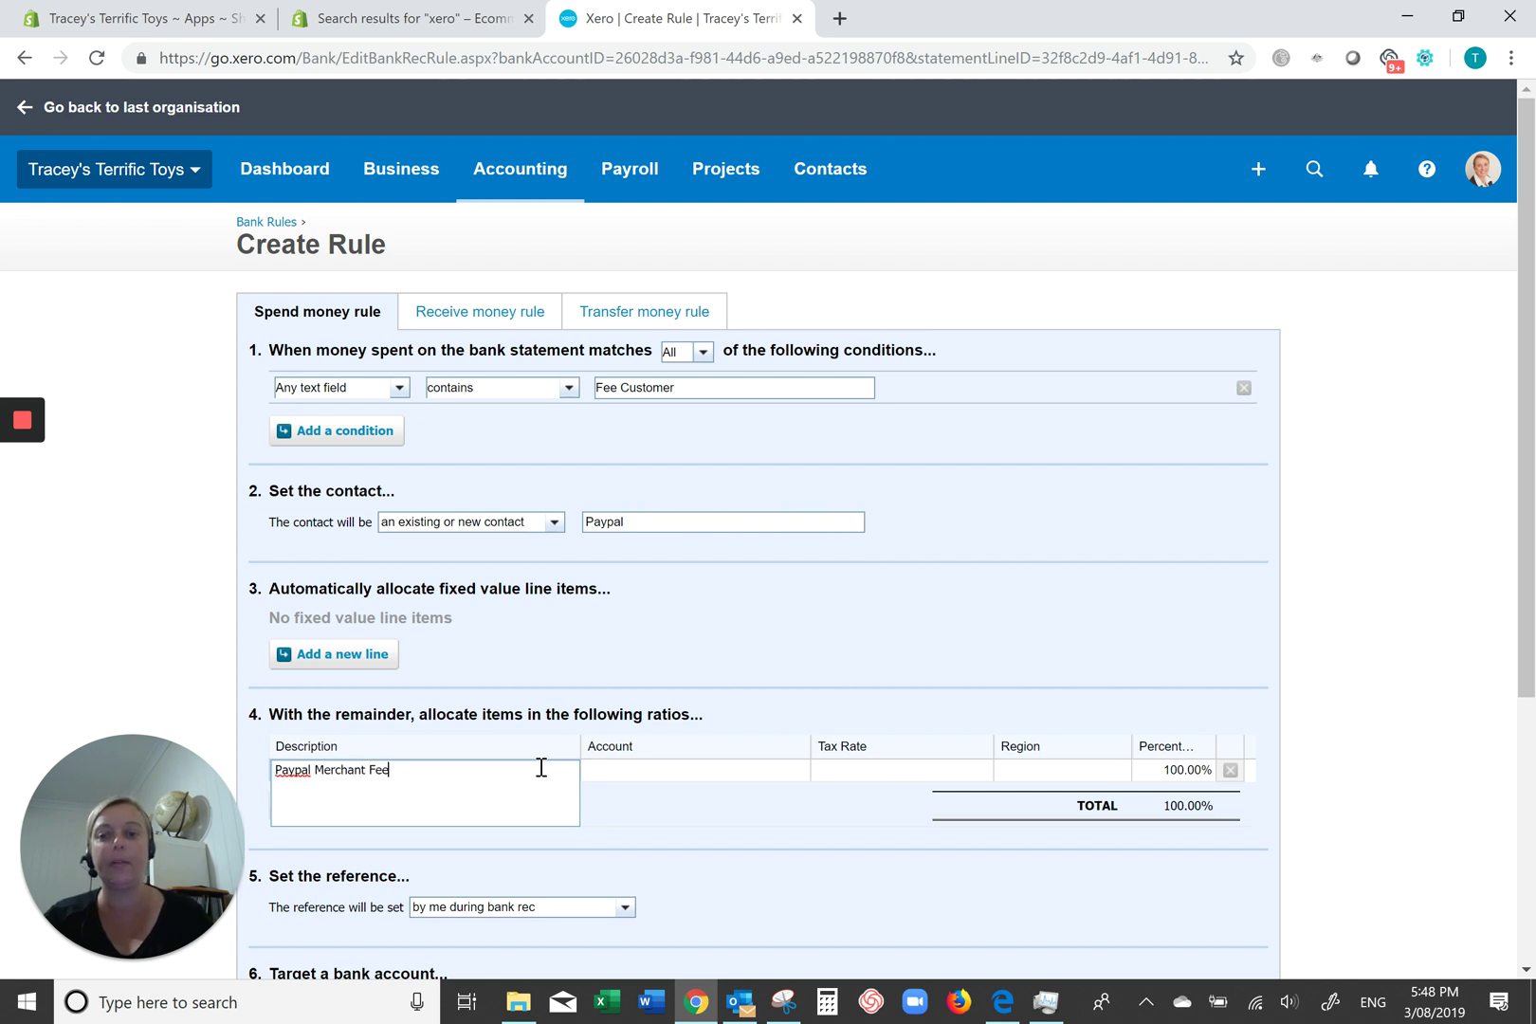
key("Tab")
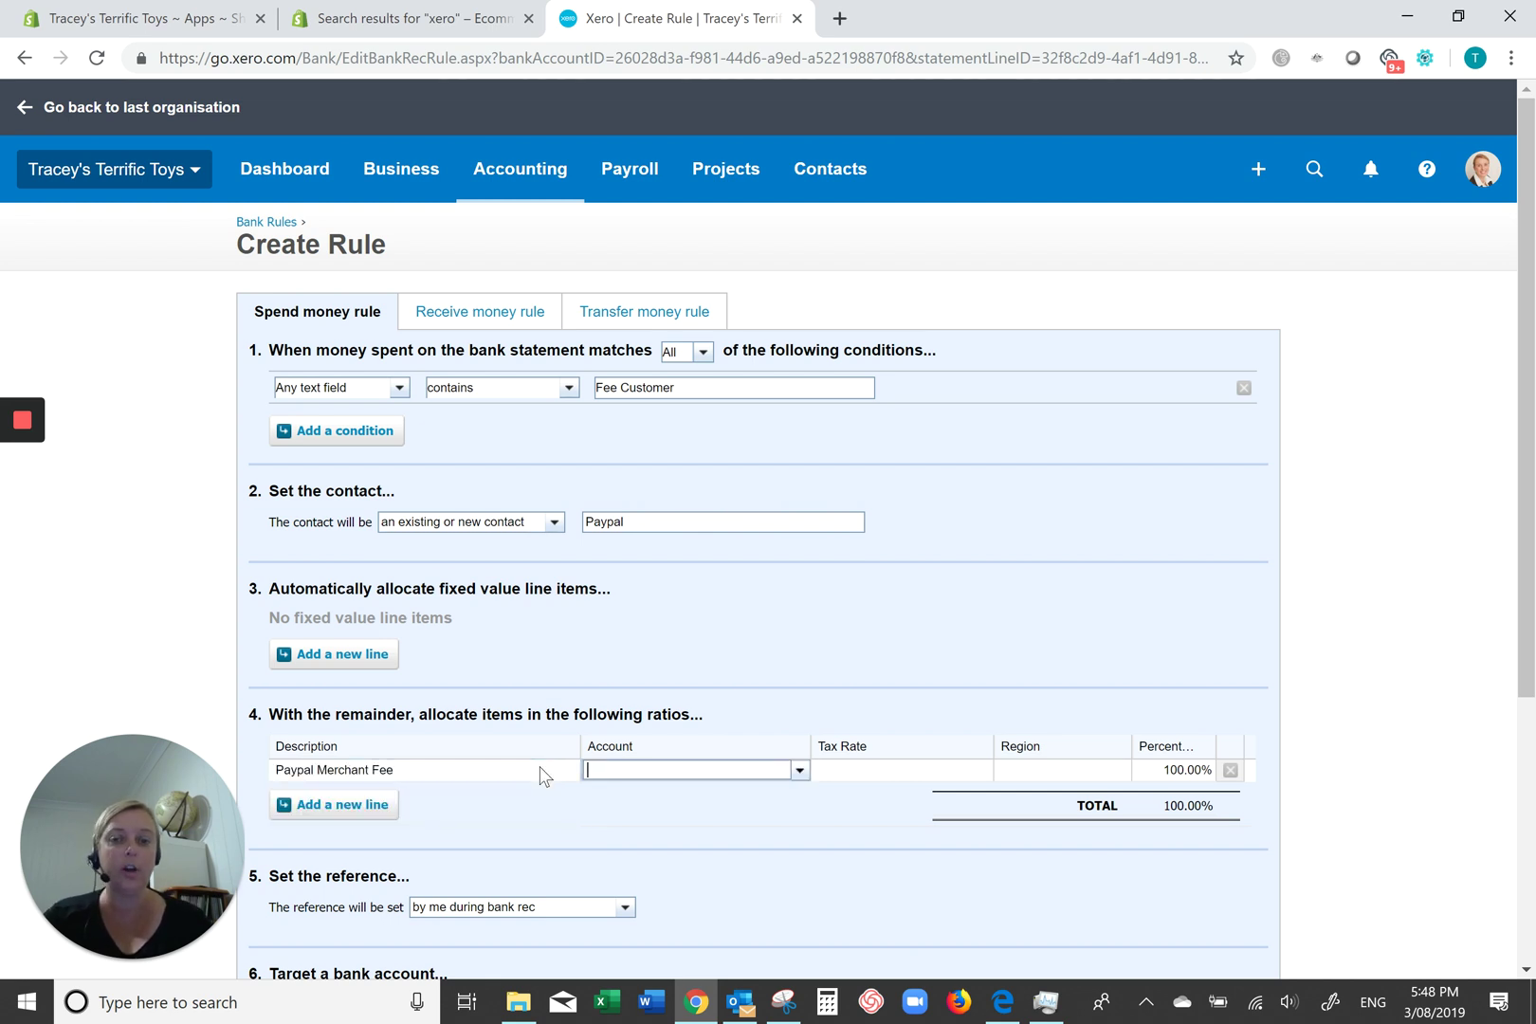
type("bank")
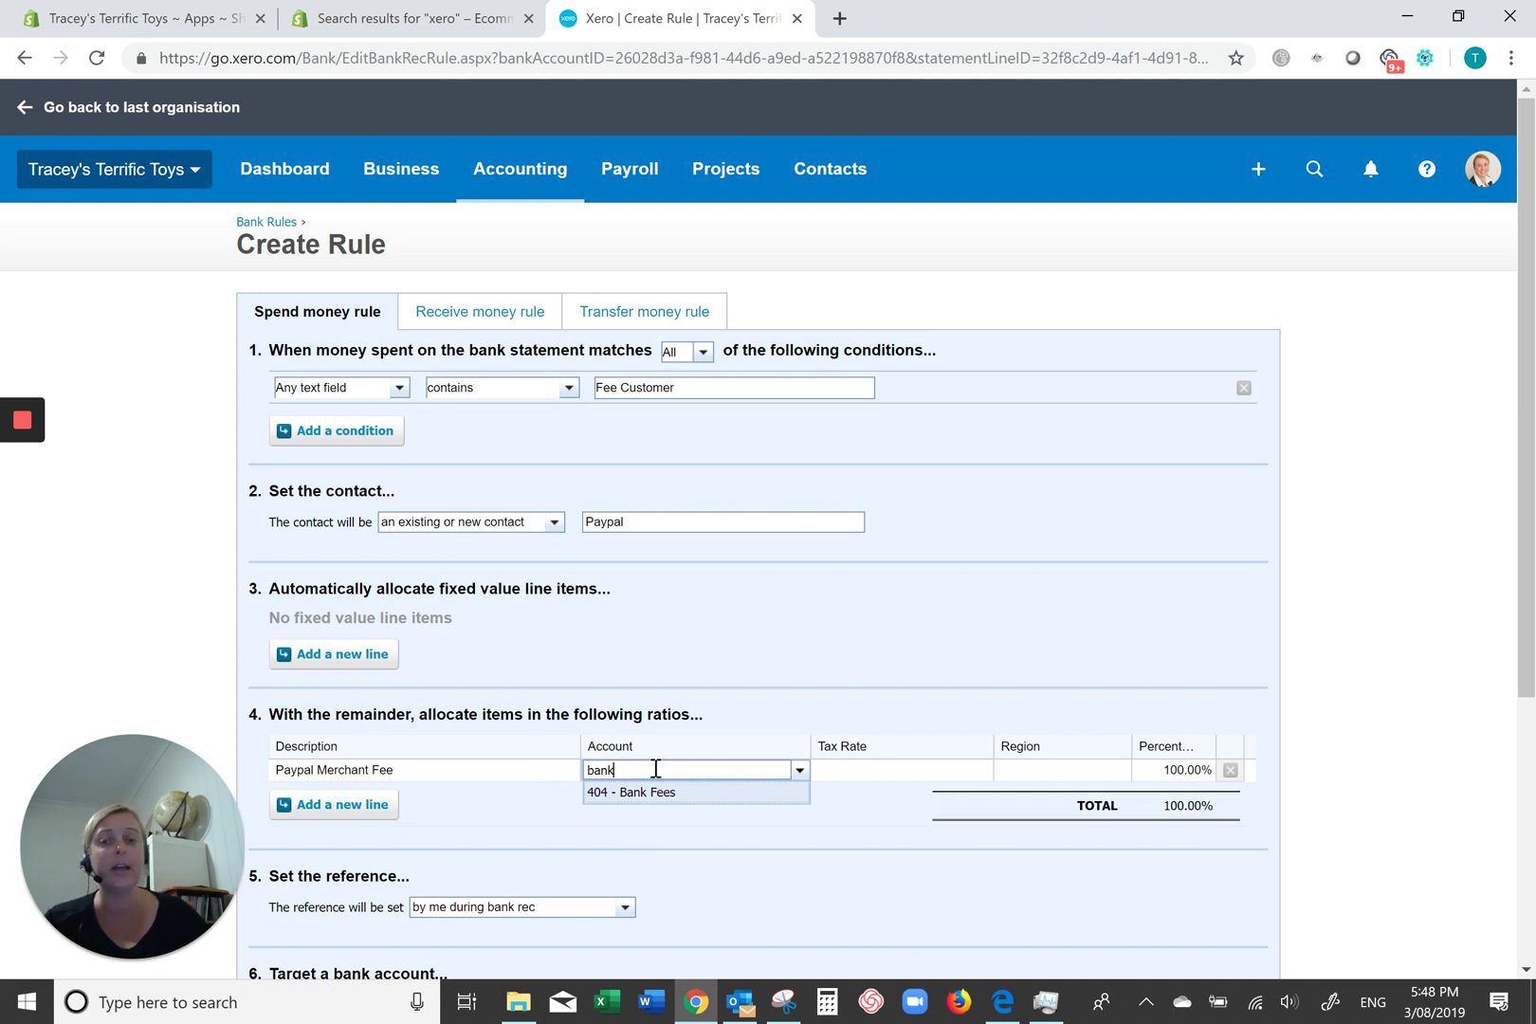
left_click(679, 795)
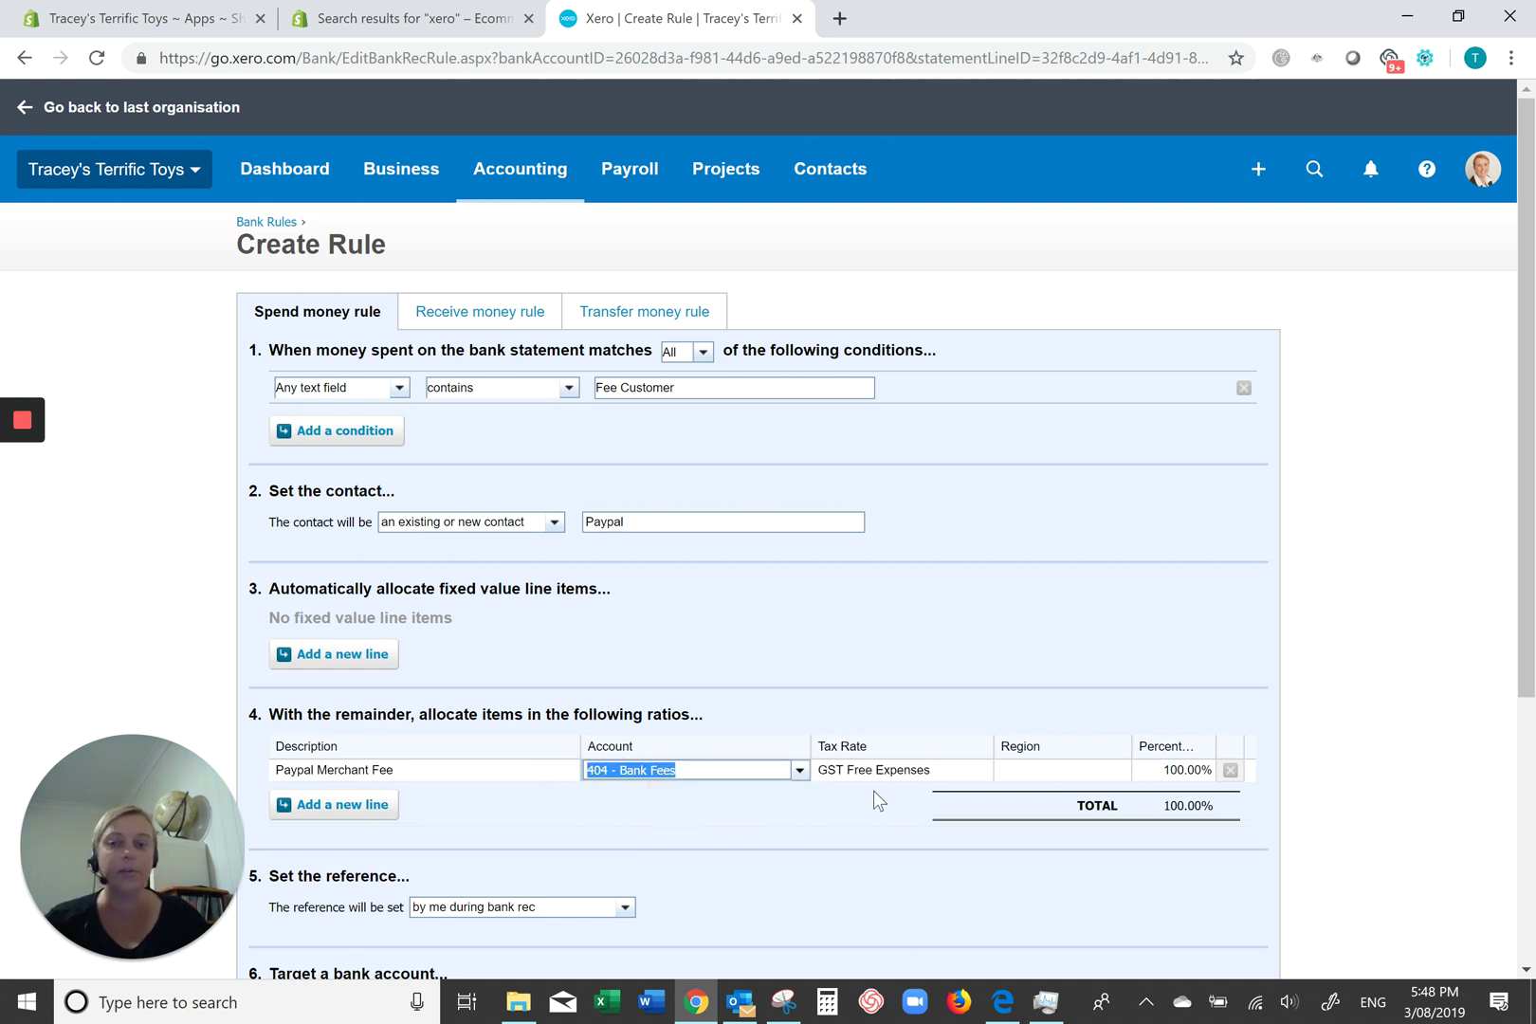
- Take the reference from the description, title the rule 'Paypal Fee', and save it
scroll(873, 801, "down", 4)
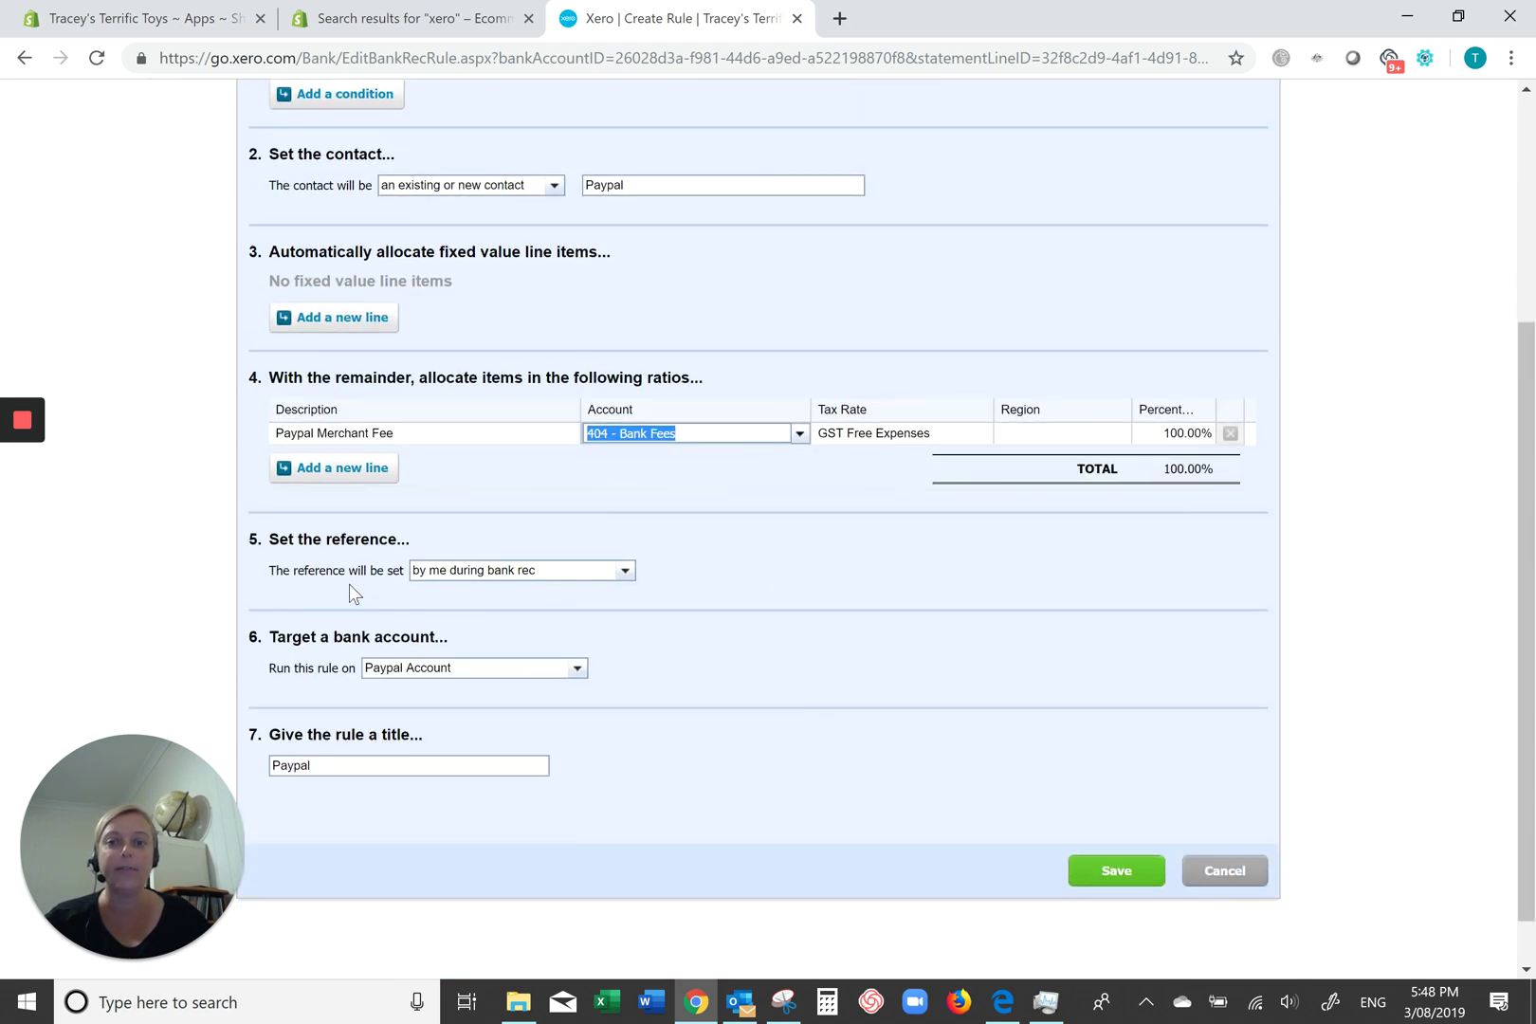
left_click(626, 571)
left_click(519, 614)
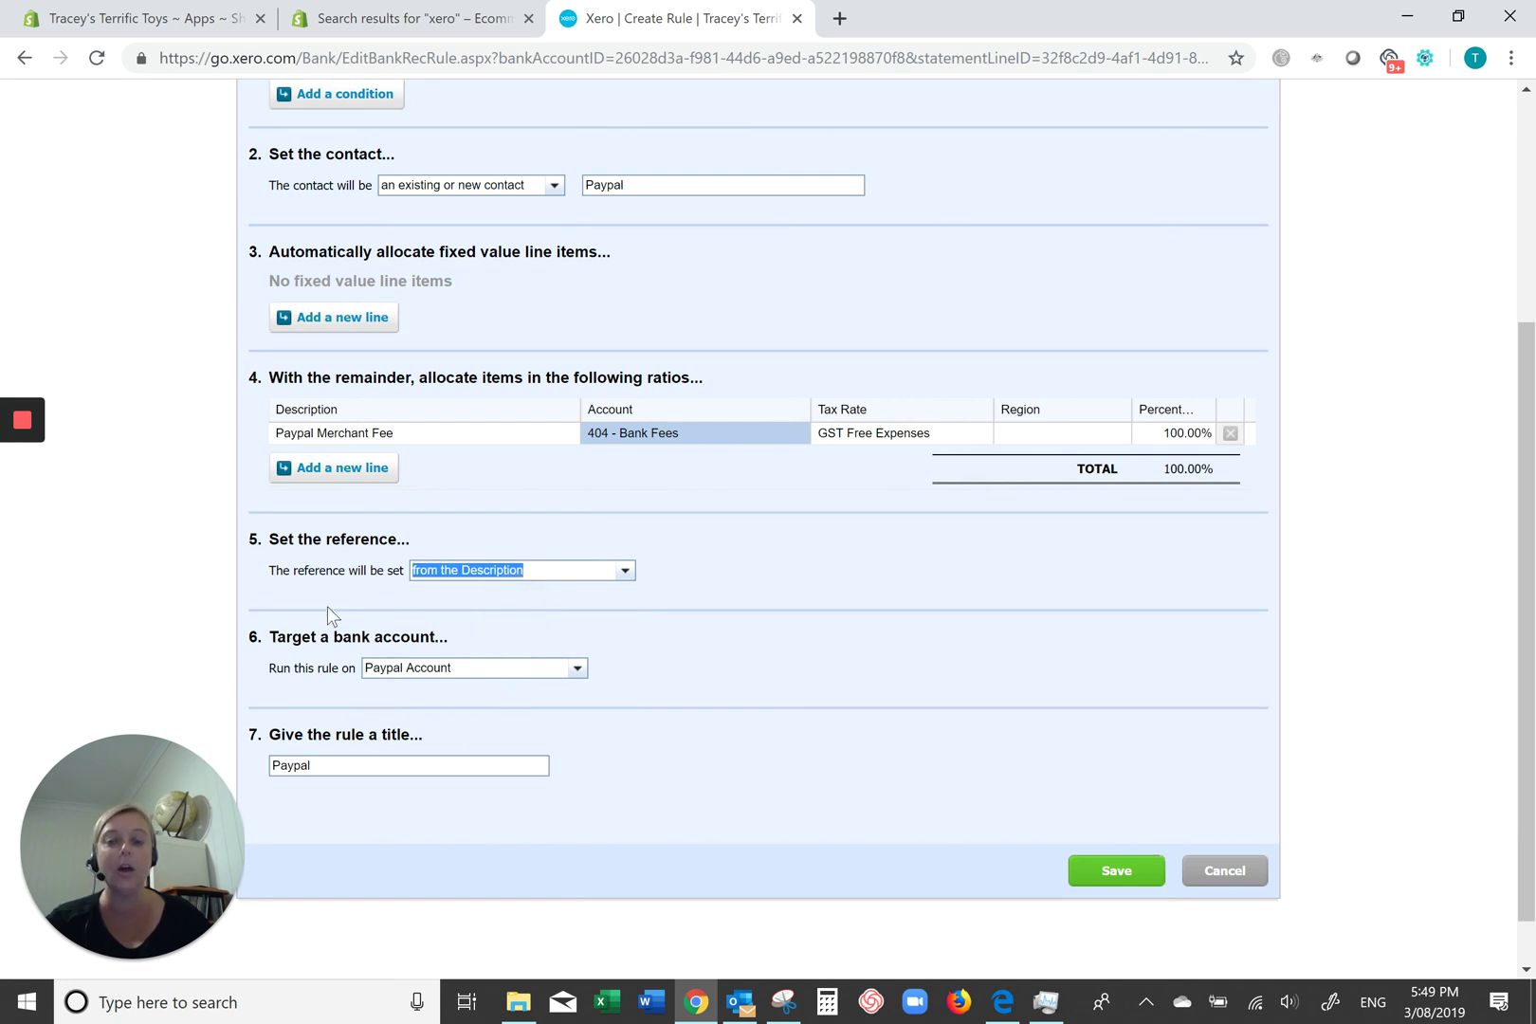
left_click(416, 764)
type("Fee")
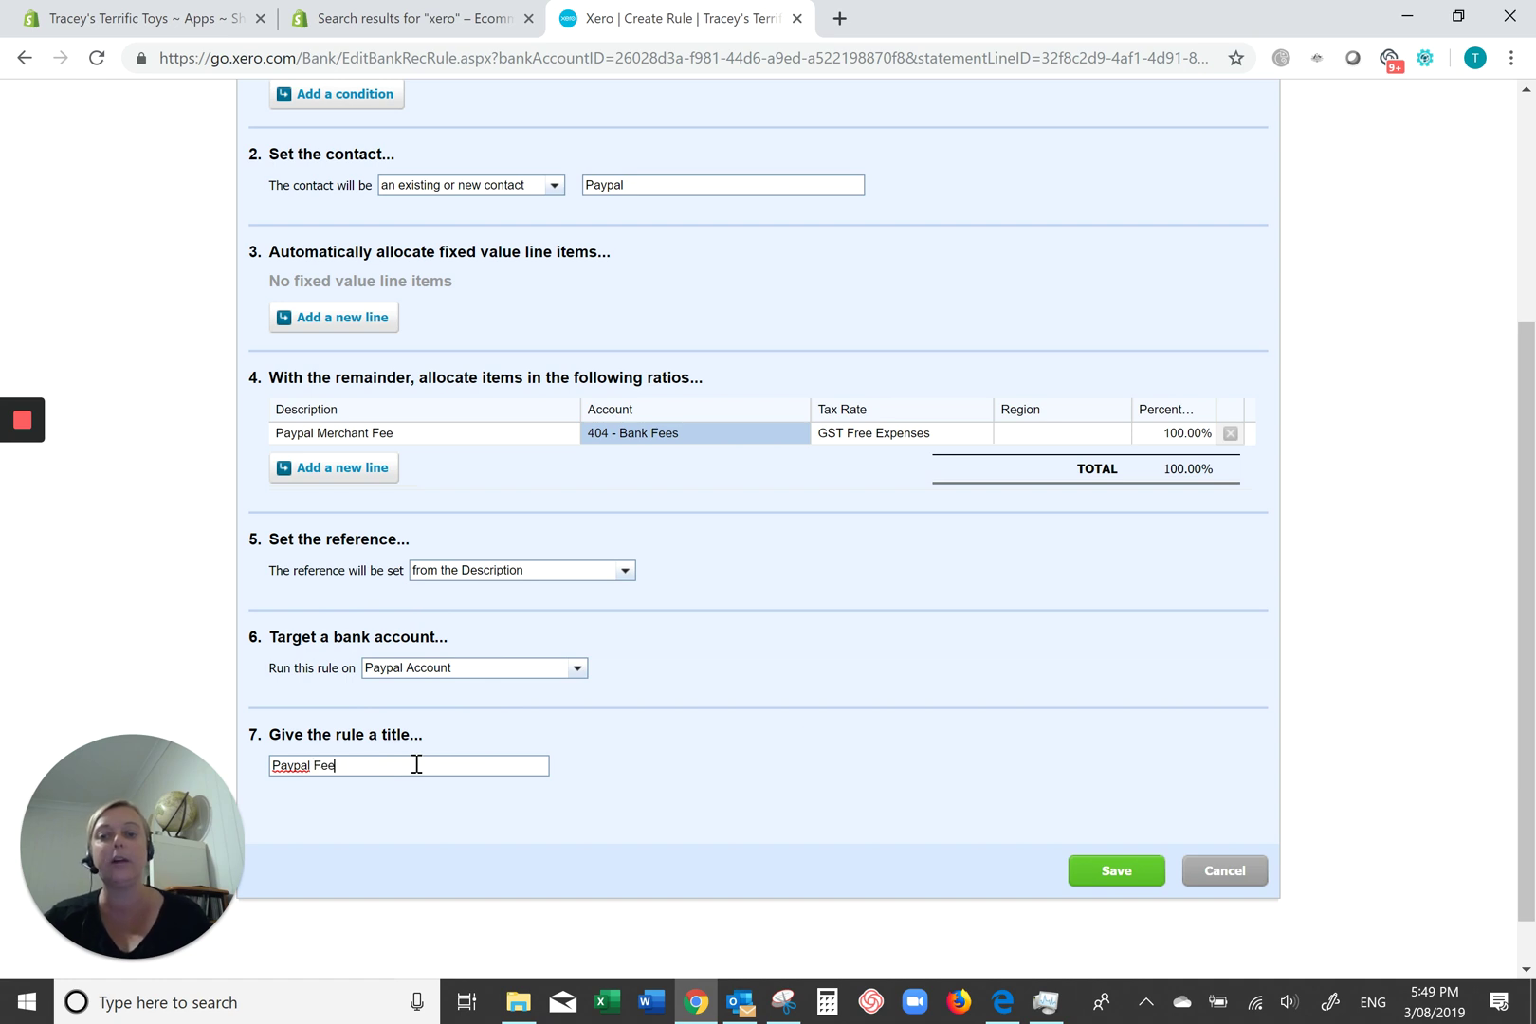
left_click(1098, 869)
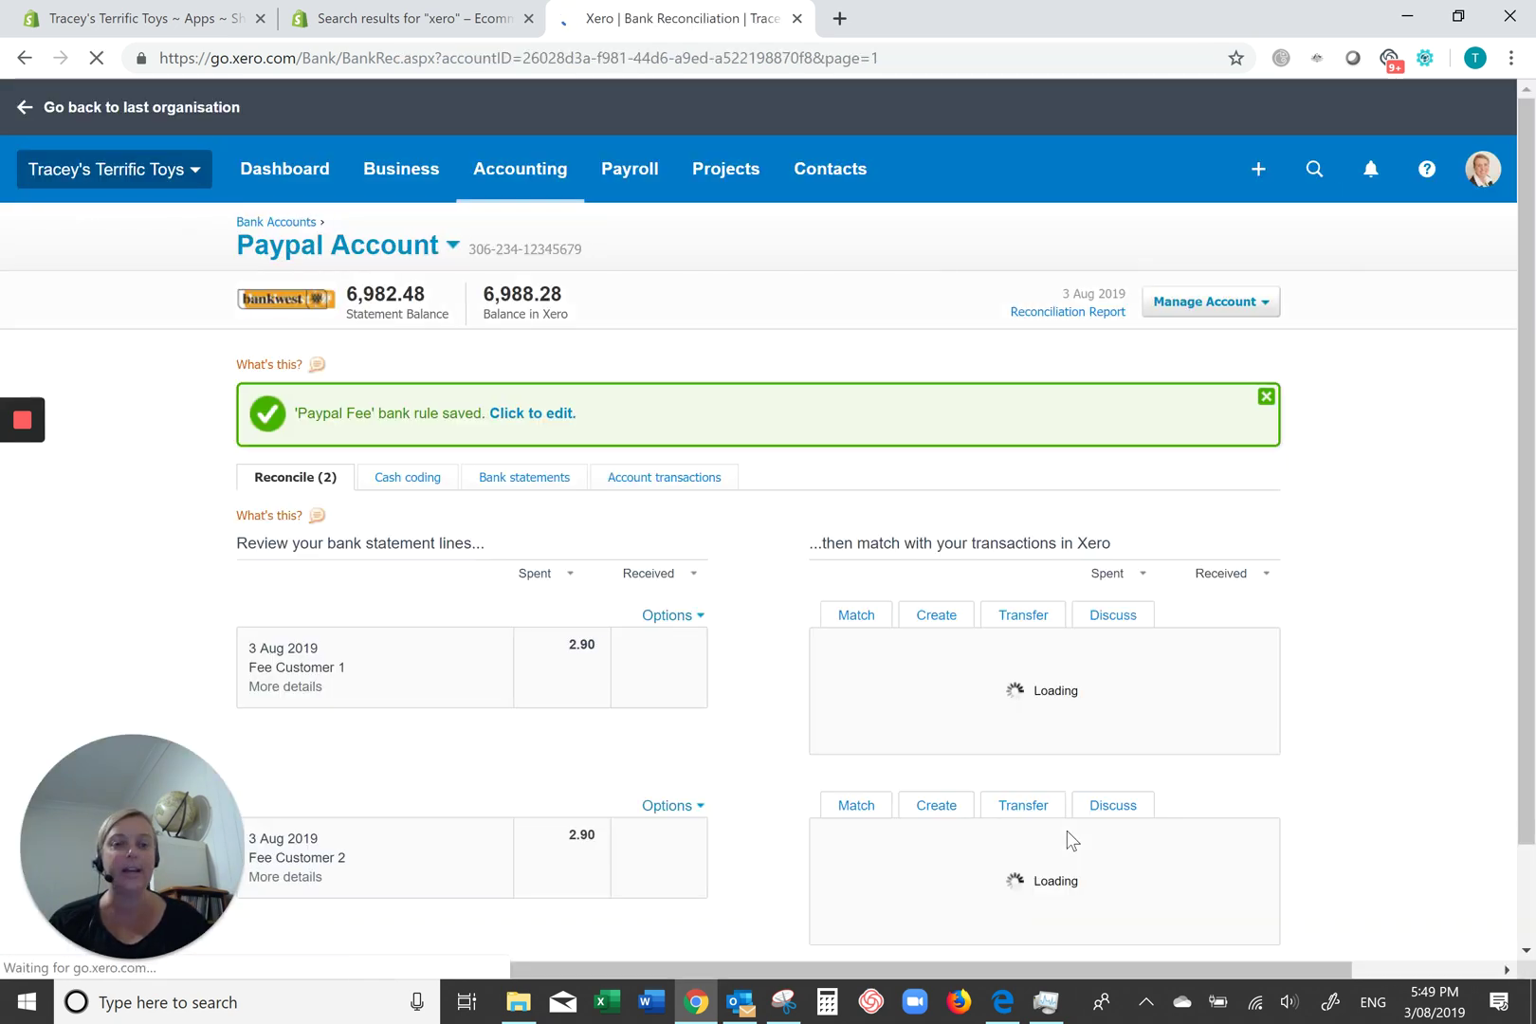
- Cash code both 2.90 PayPal fee lines together and reconcile them
scroll(1070, 815, "down", 3)
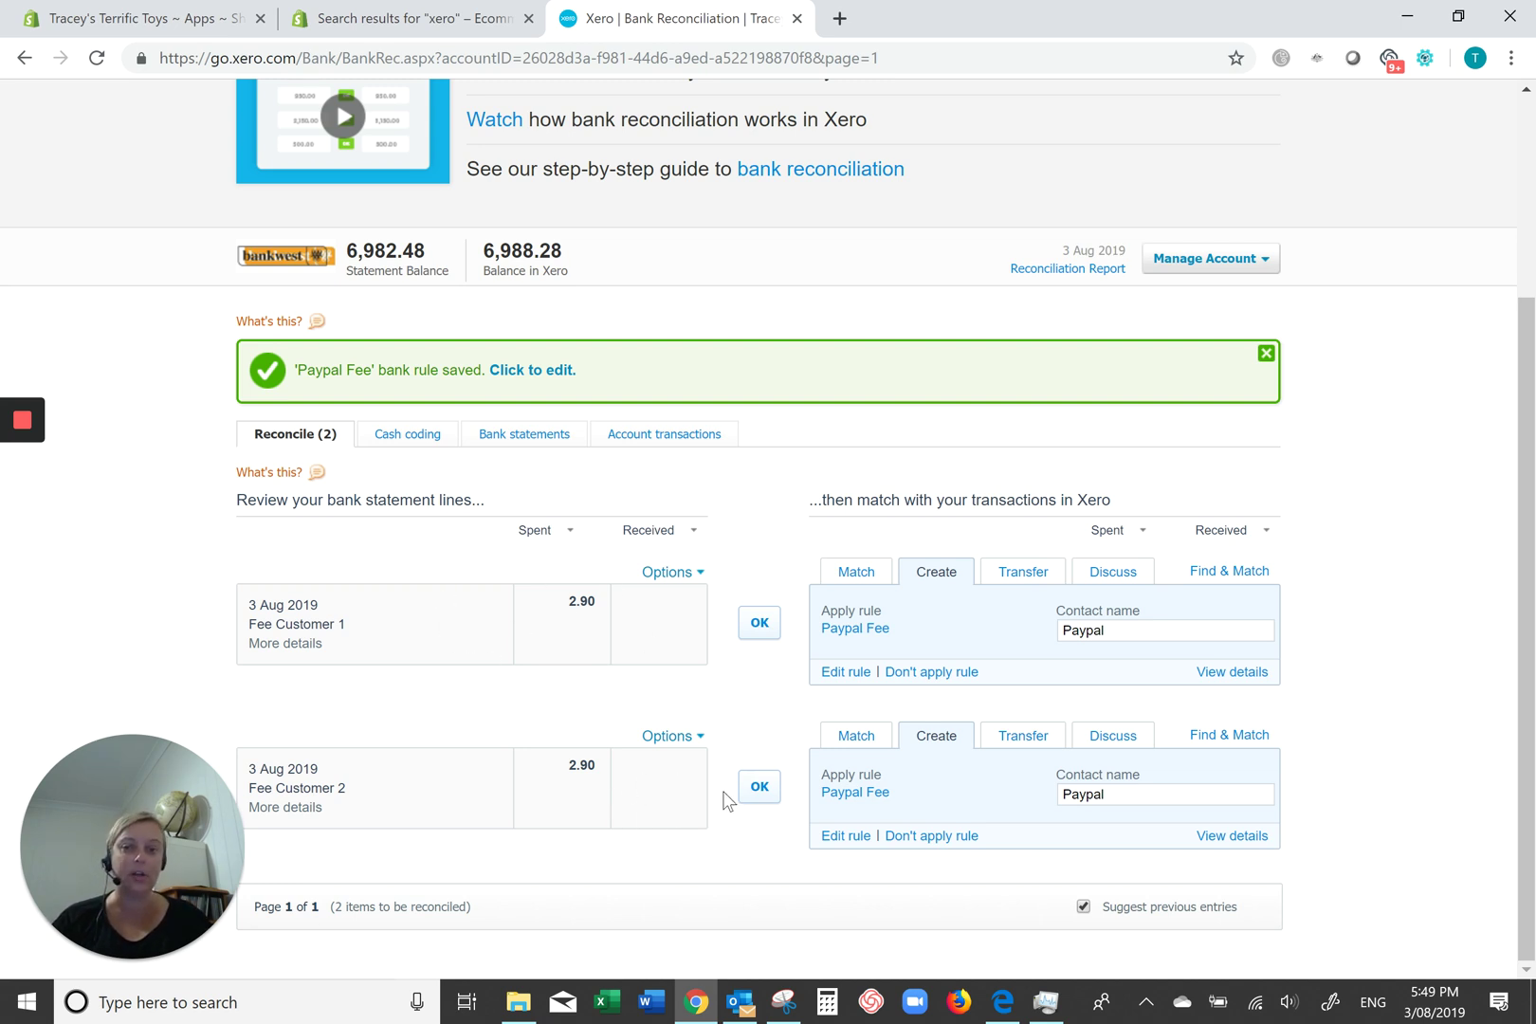
left_click(410, 436)
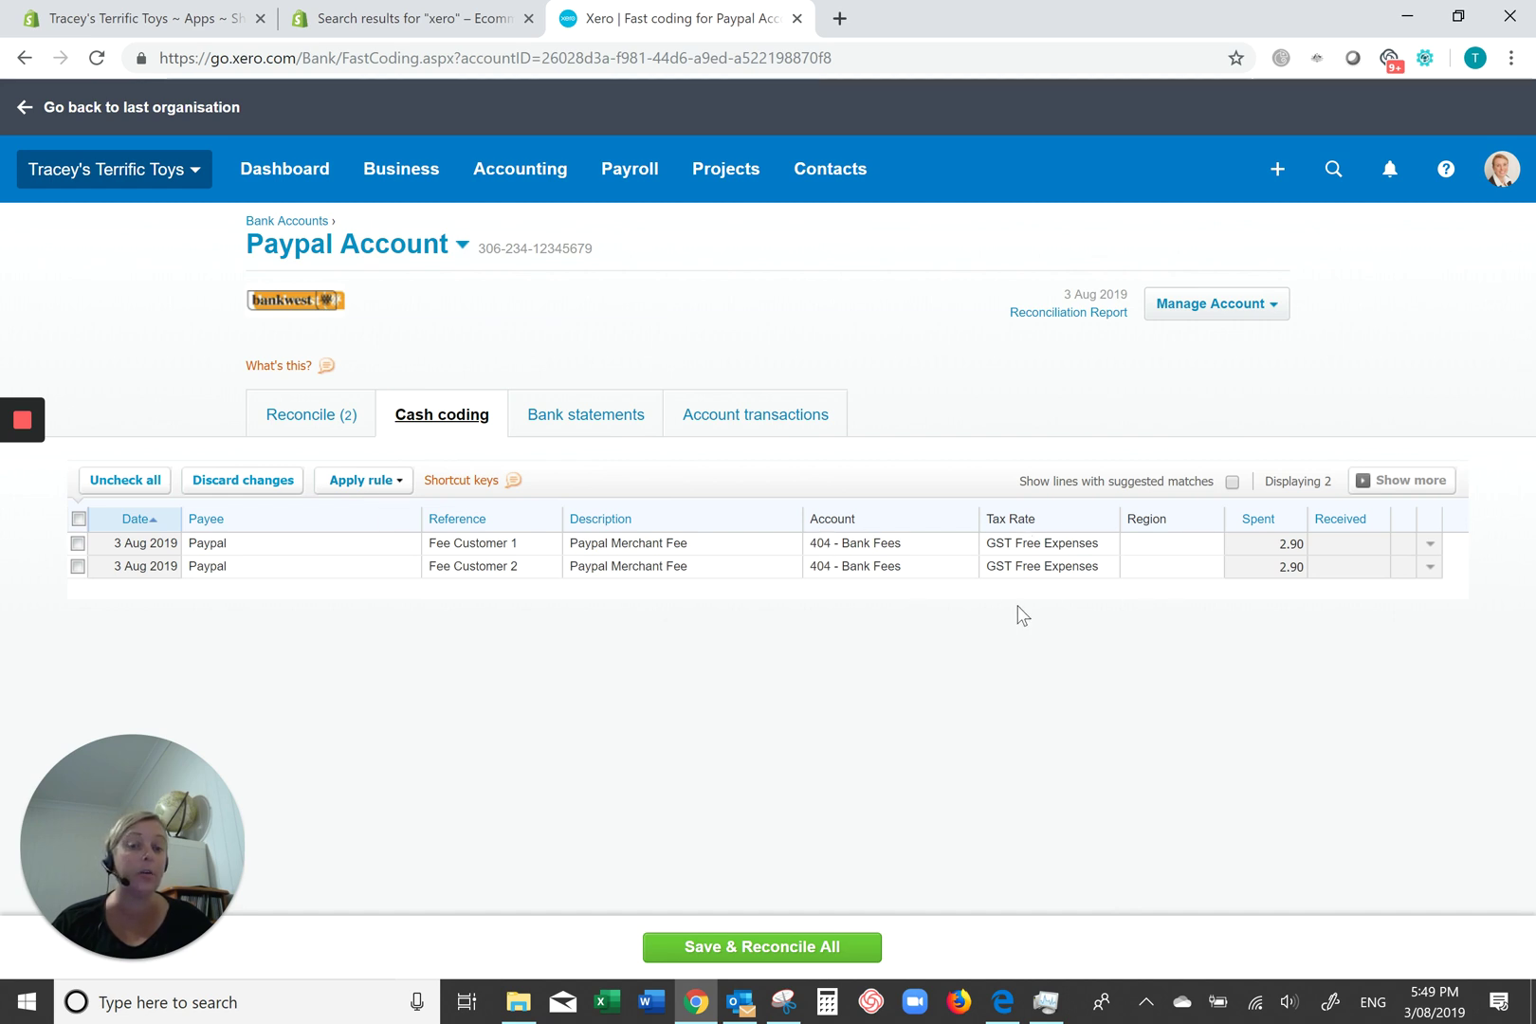
left_click(79, 519)
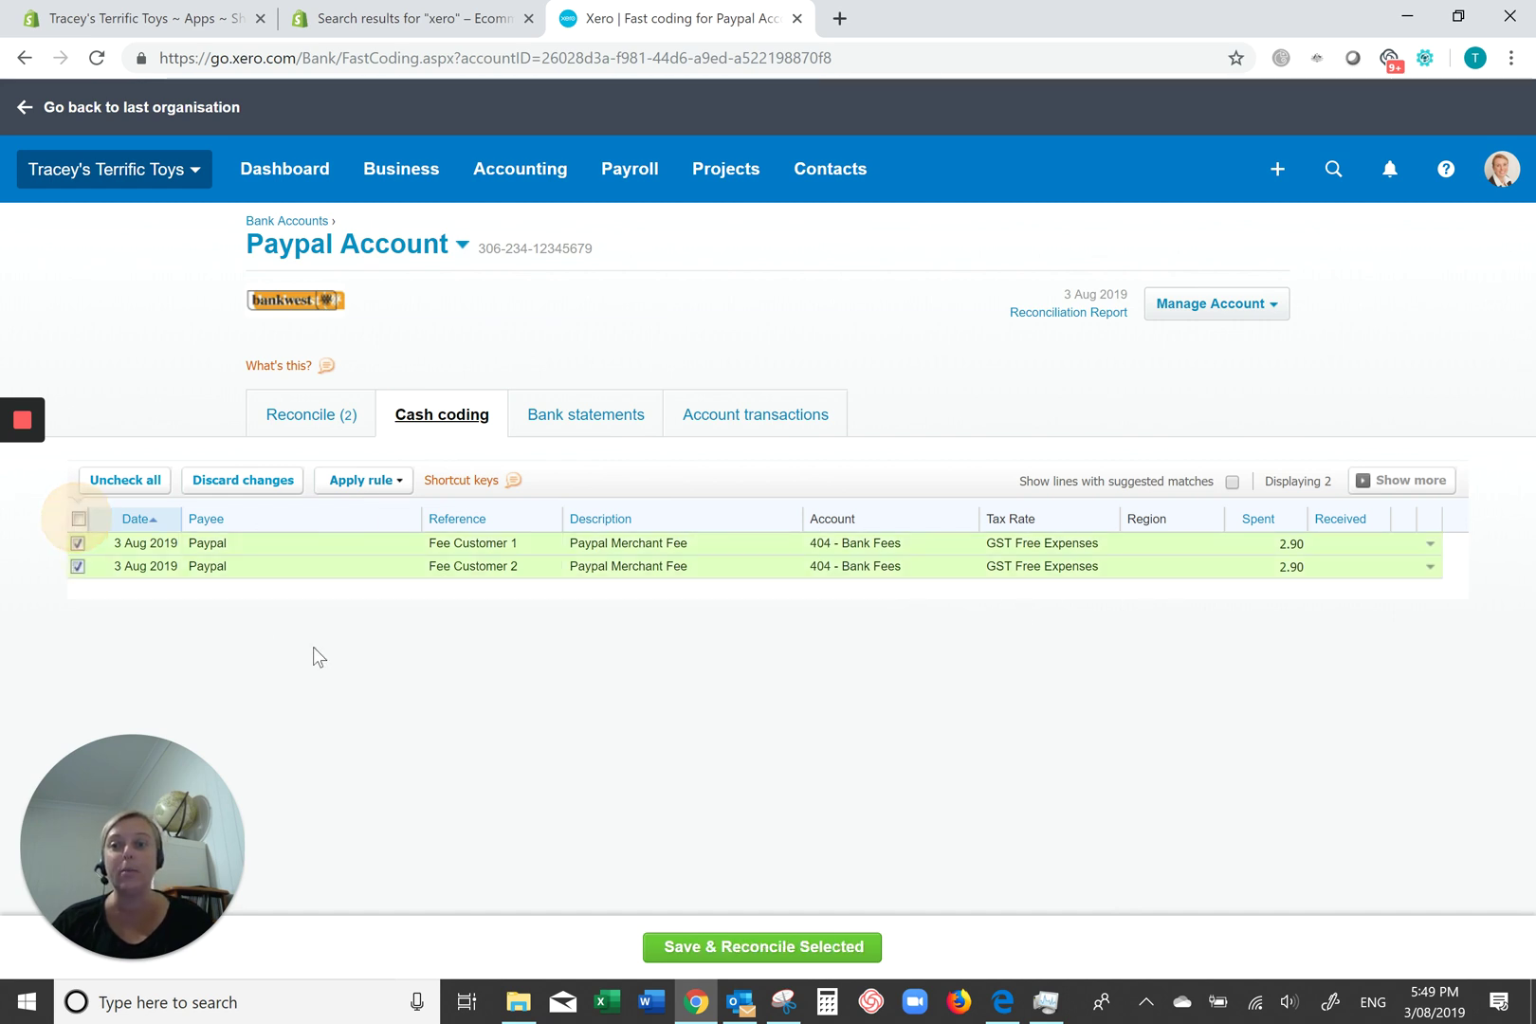
left_click(765, 941)
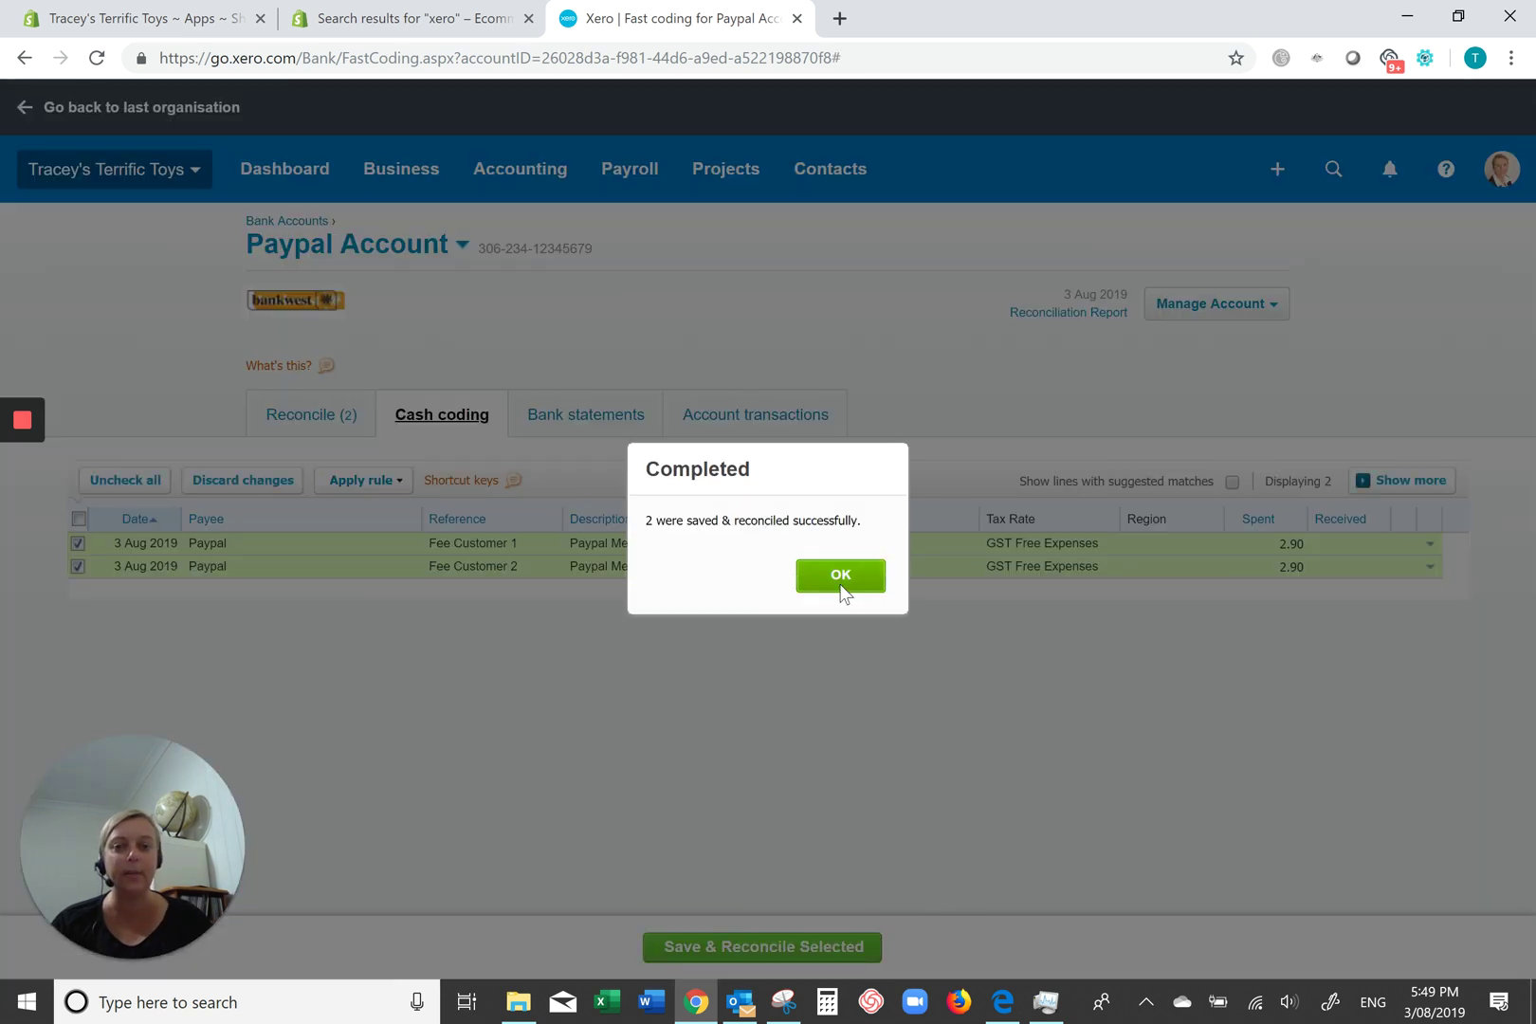
left_click(841, 590)
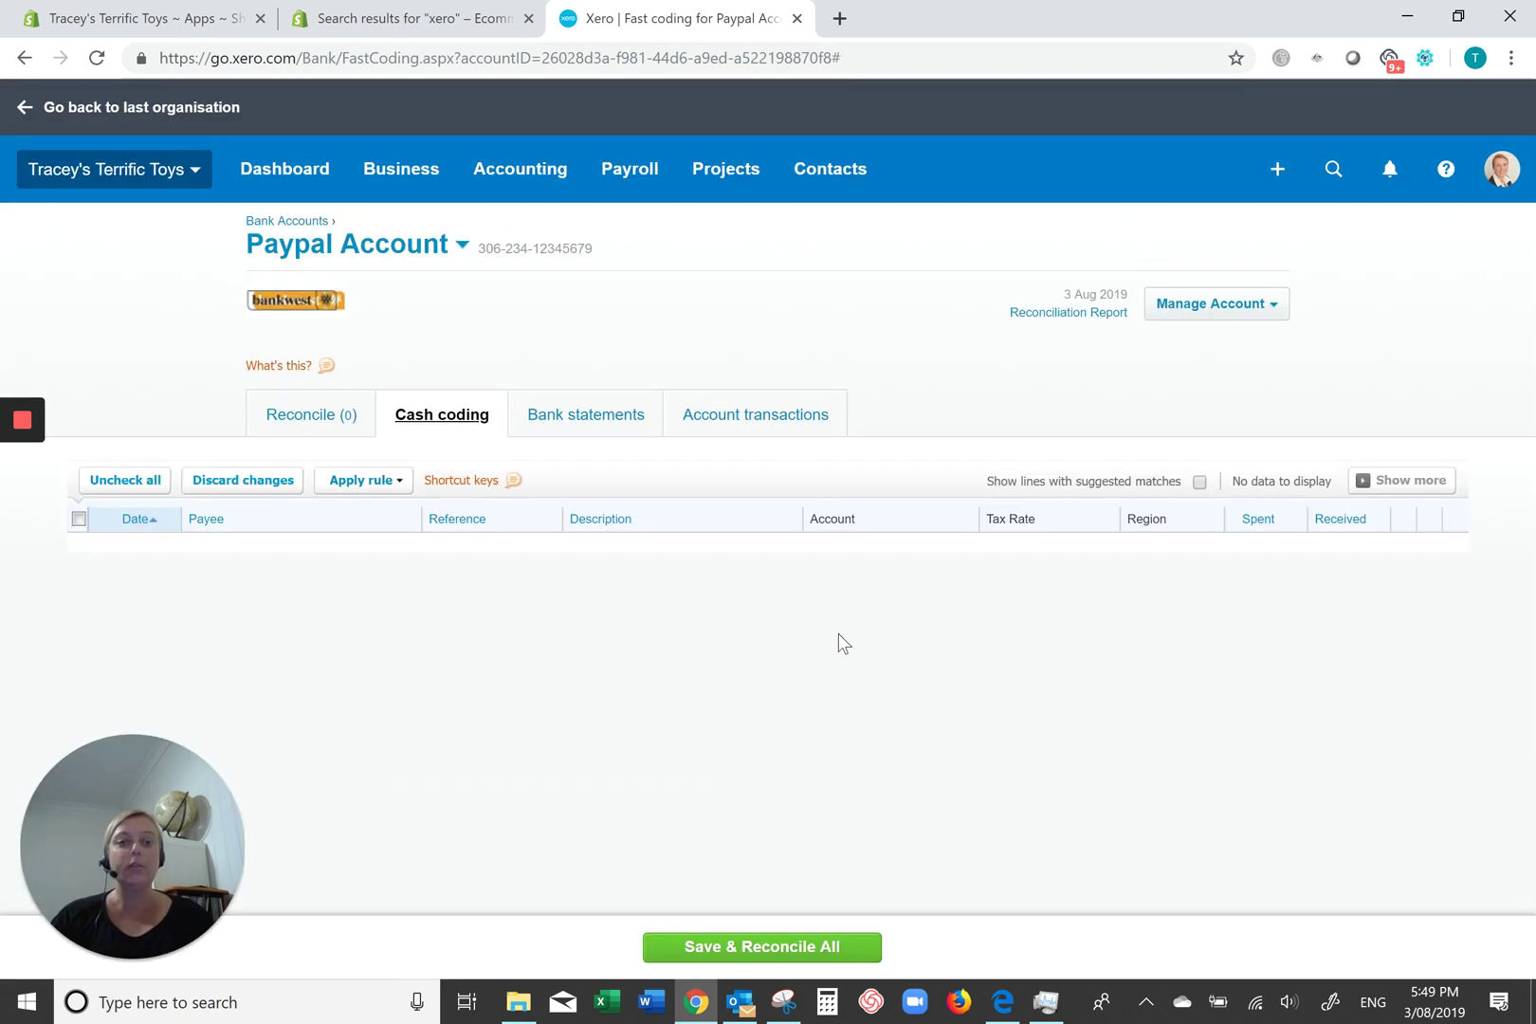
- Return to the Xero dashboard to confirm the Paypal Account is reconciled
left_click(302, 180)
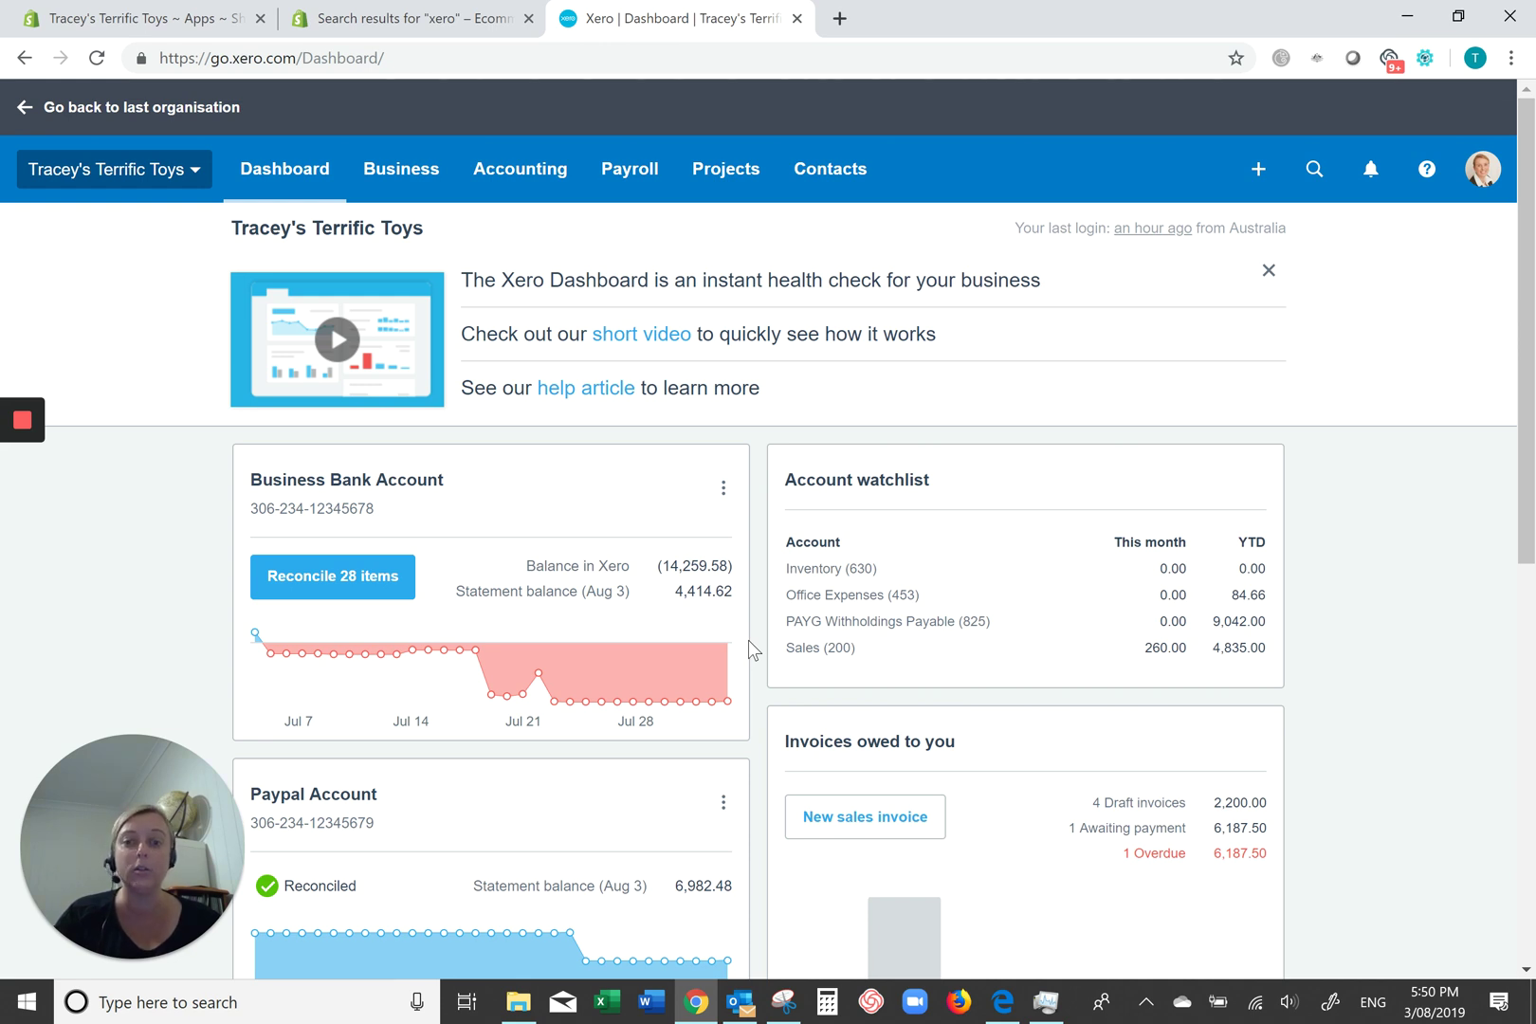
left_click(840, 18)
type("www.cloudcounting.com.au")
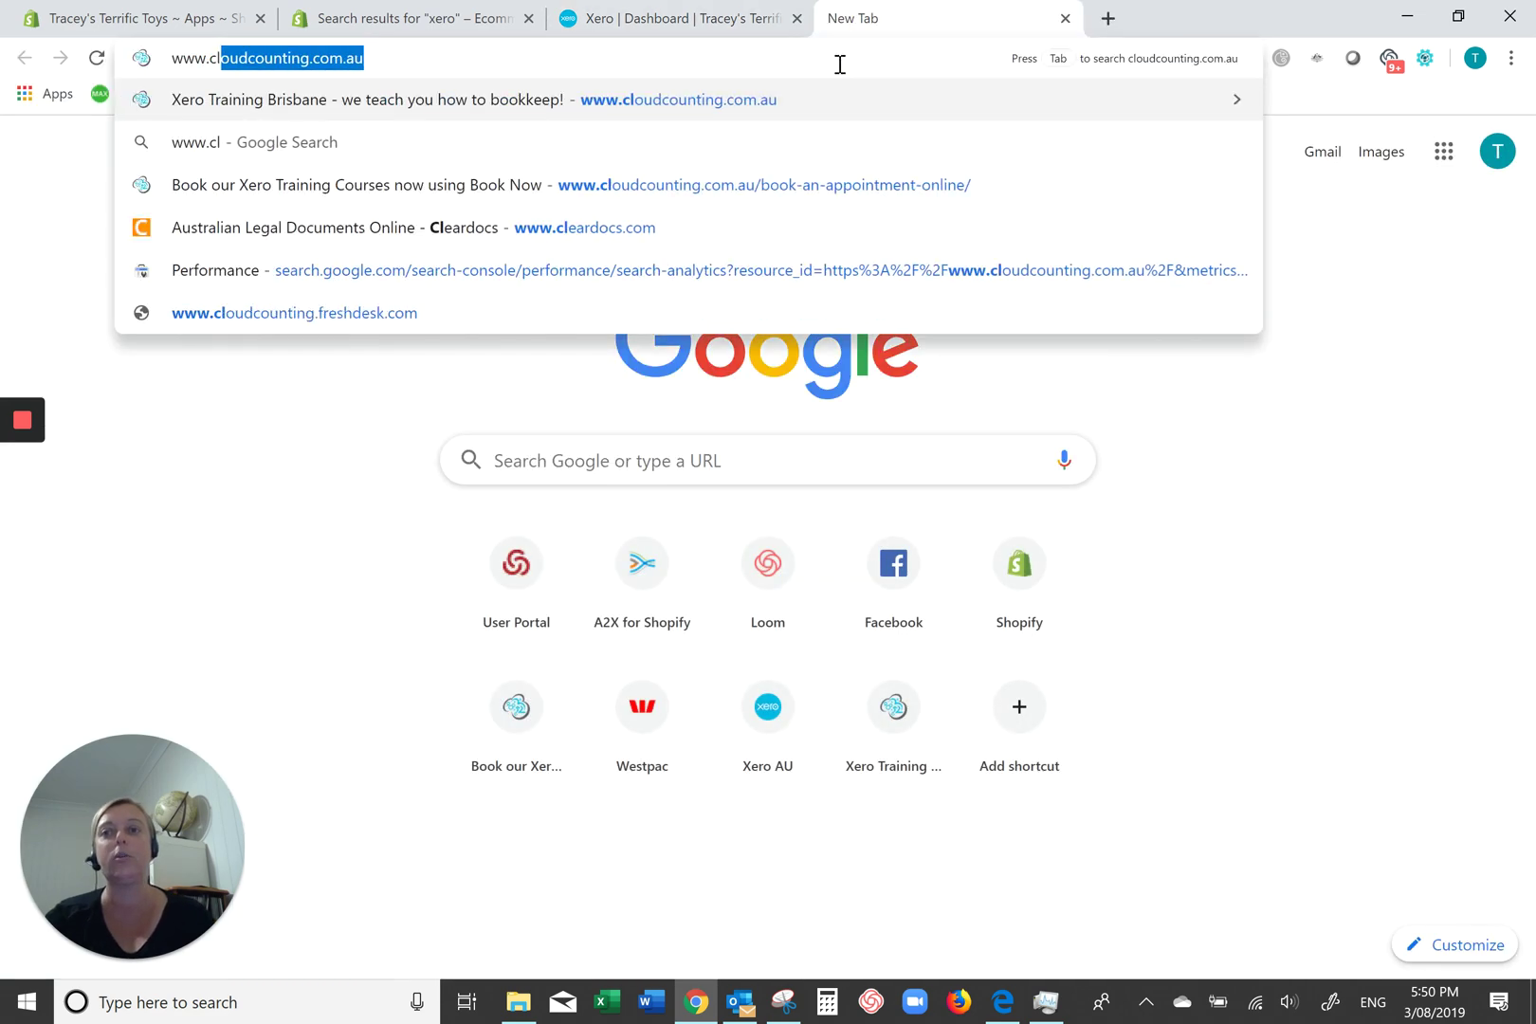
key("Return")
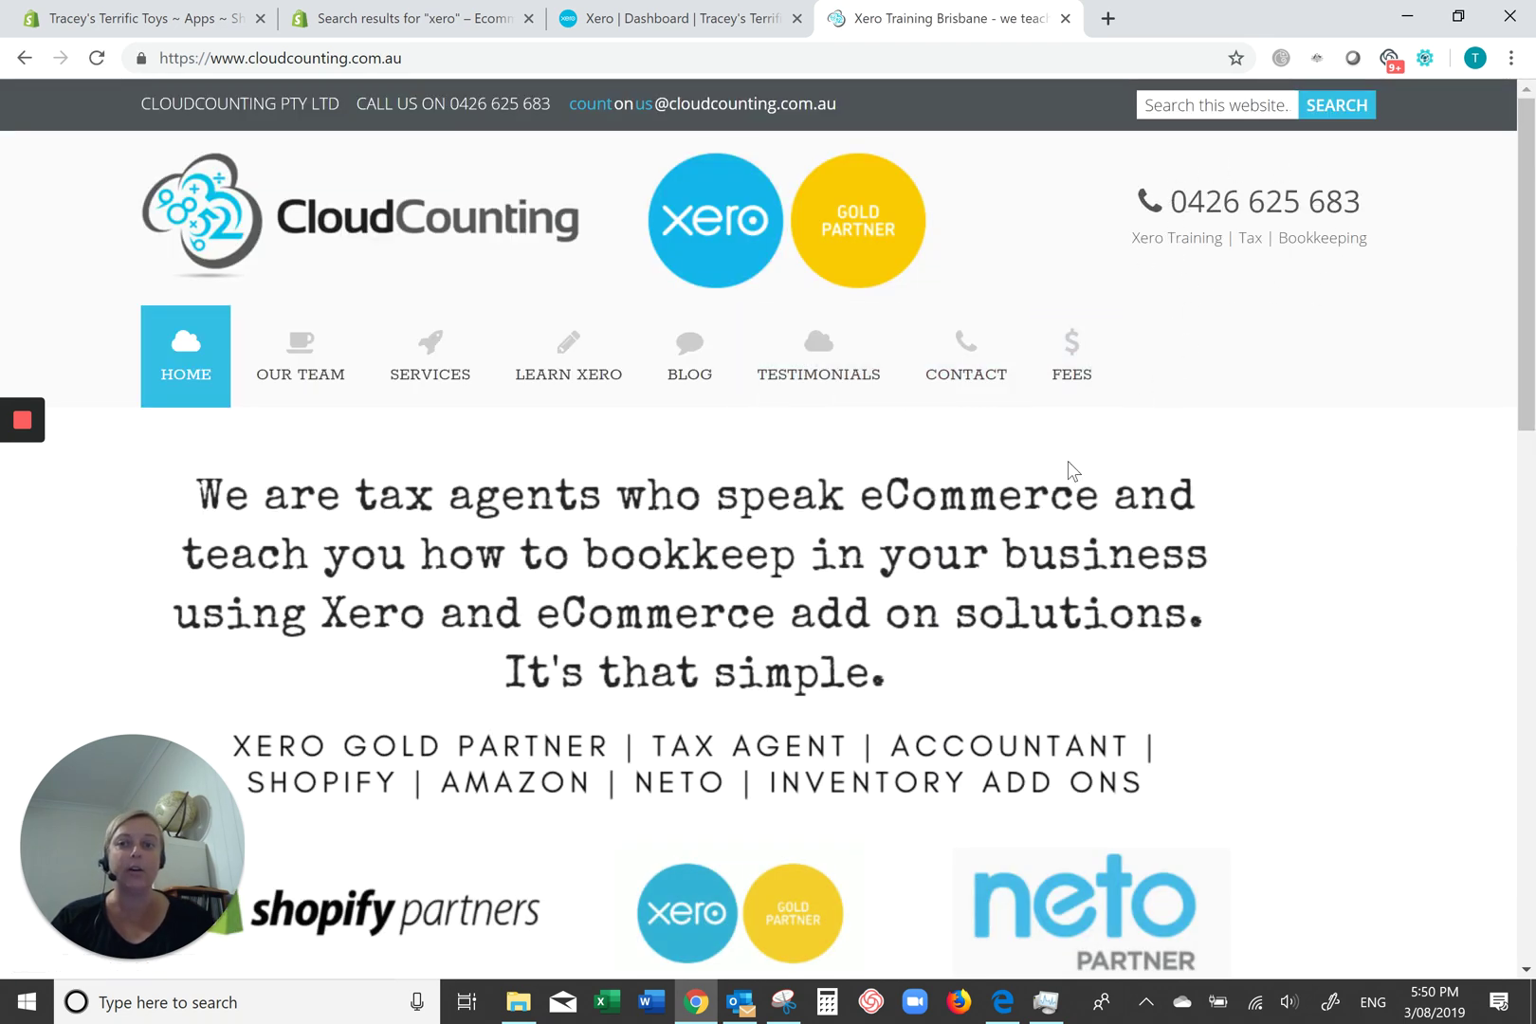
scroll(939, 668, "down", 5)
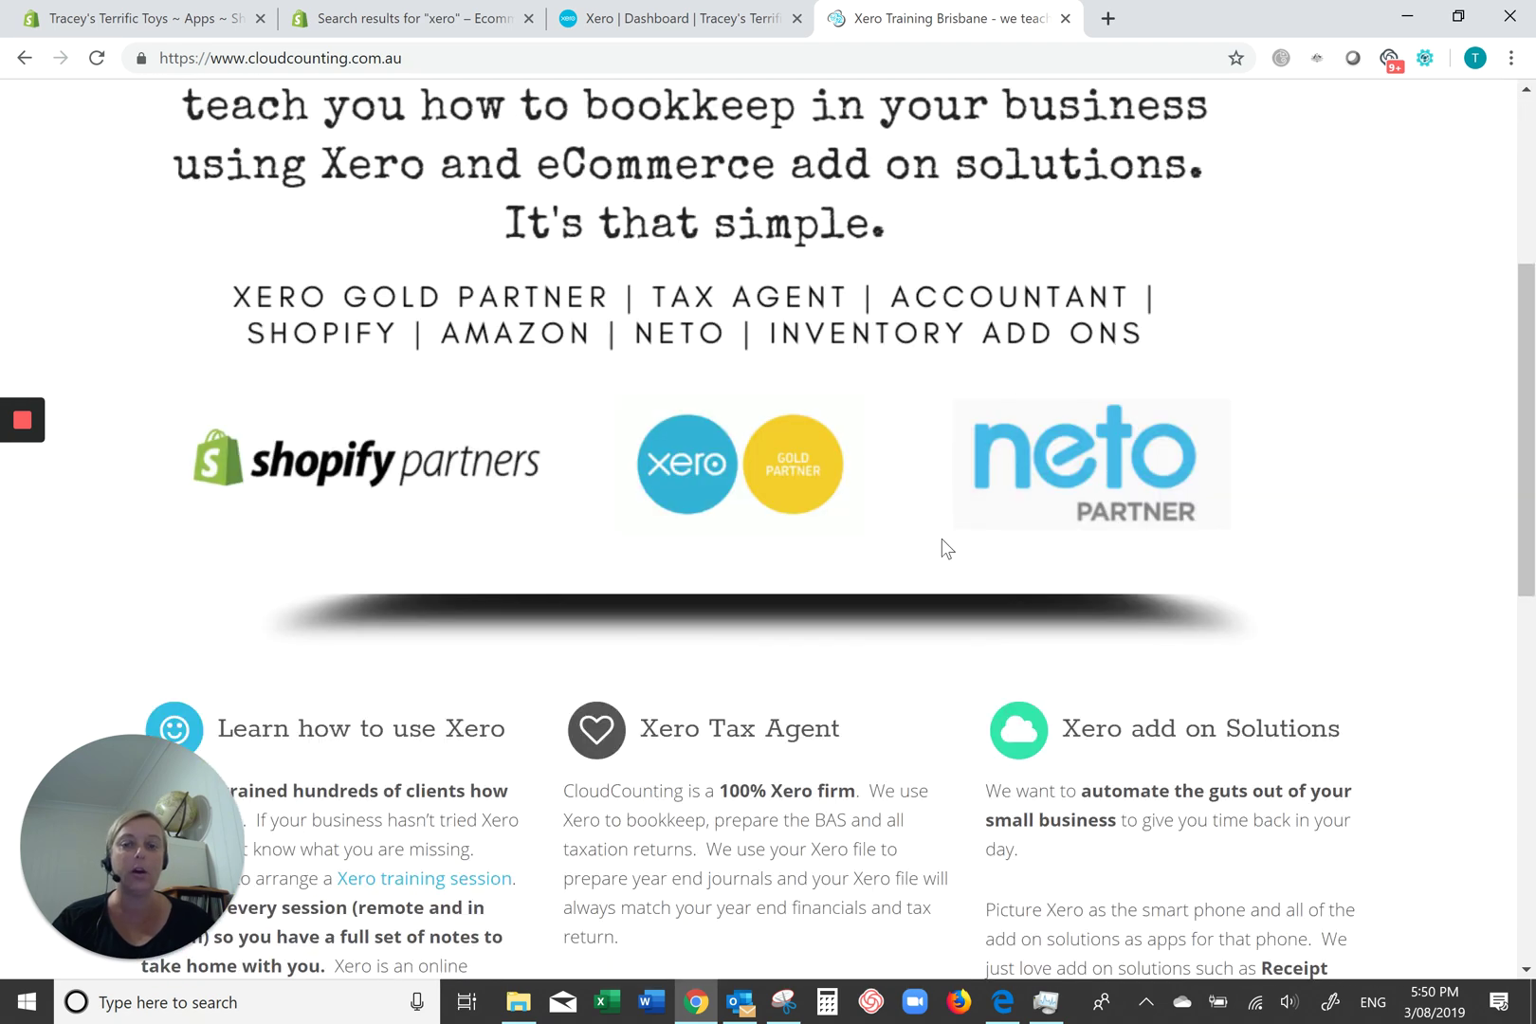
scroll(947, 548, "up", 5)
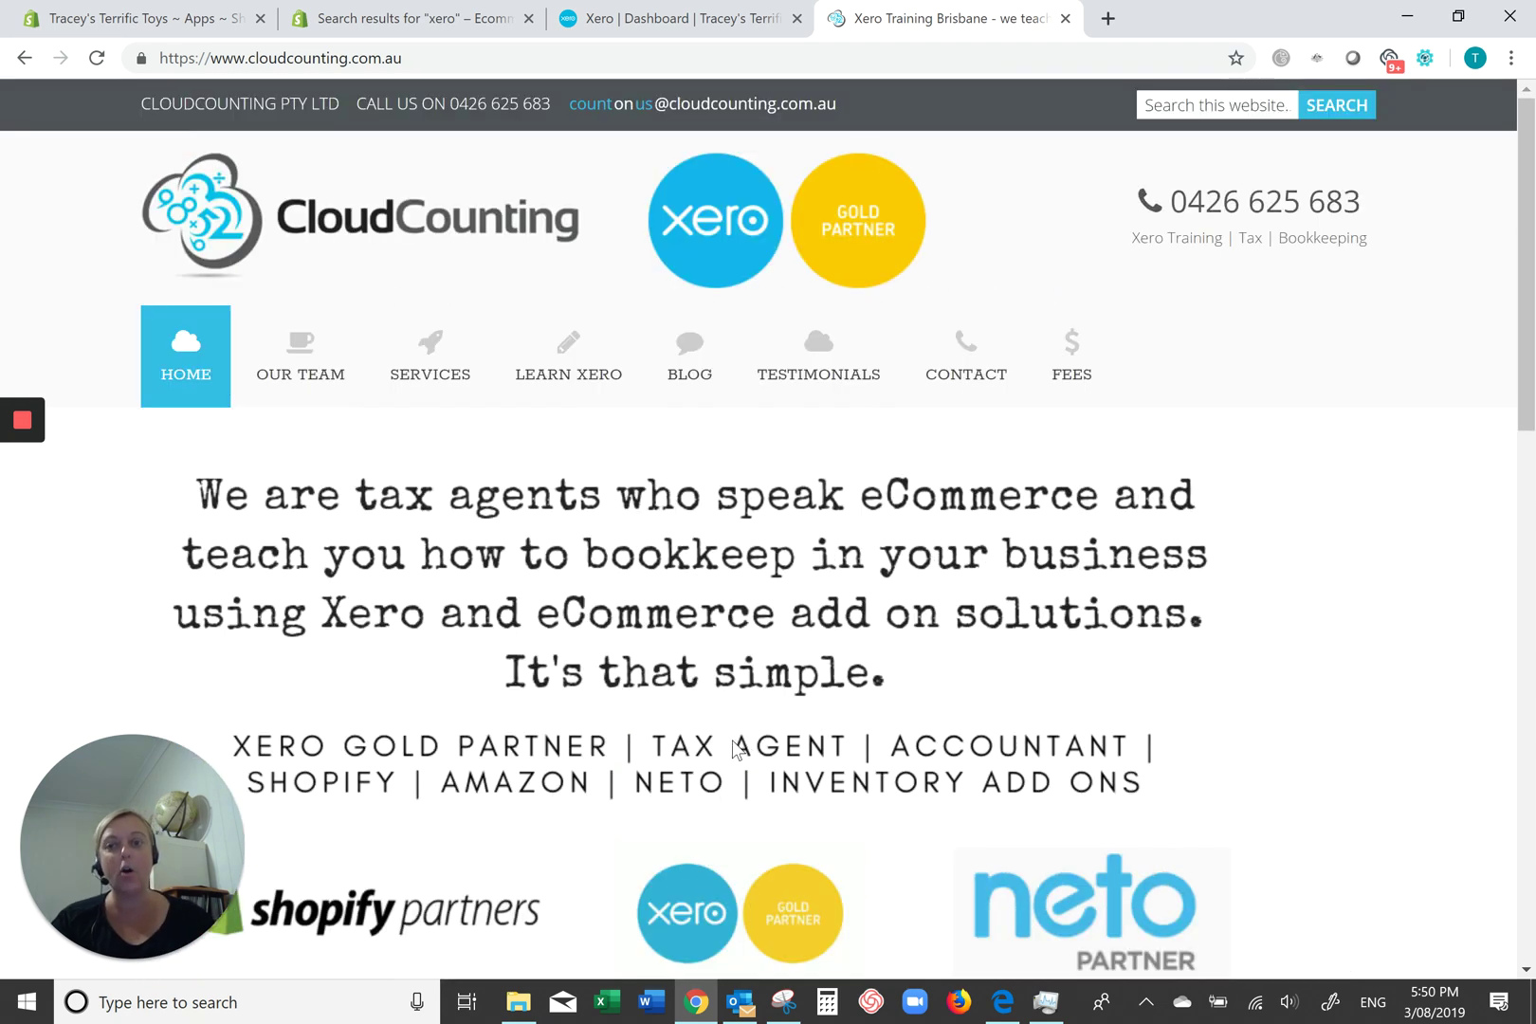